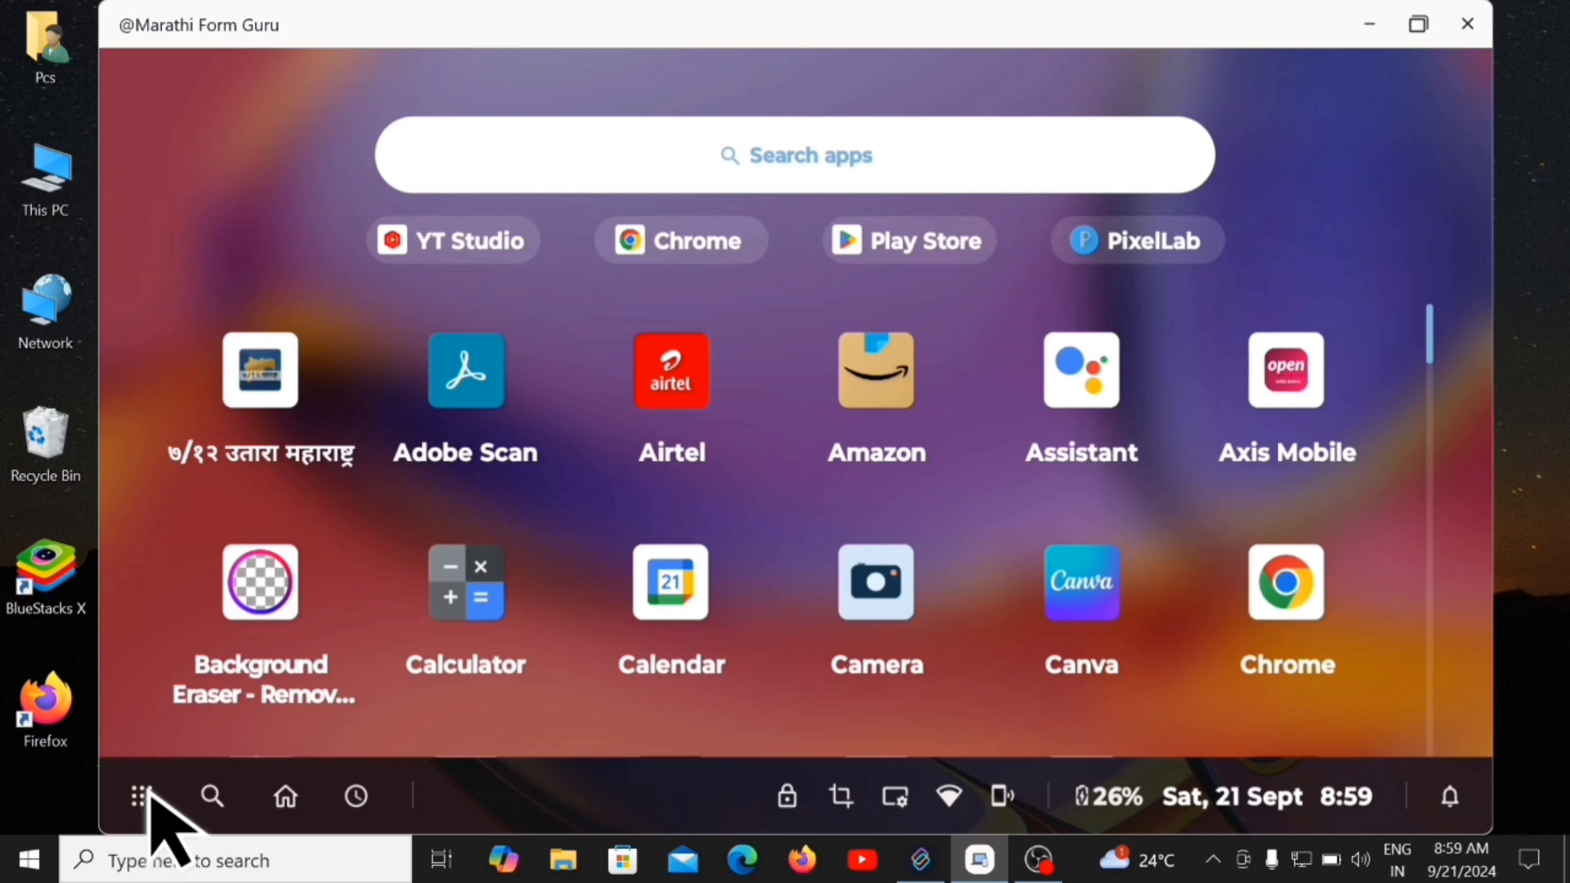
# Launch Chrome from the BlueStacks home screen and bring up its new tab page with the Google search box.
pyautogui.click(141, 808)
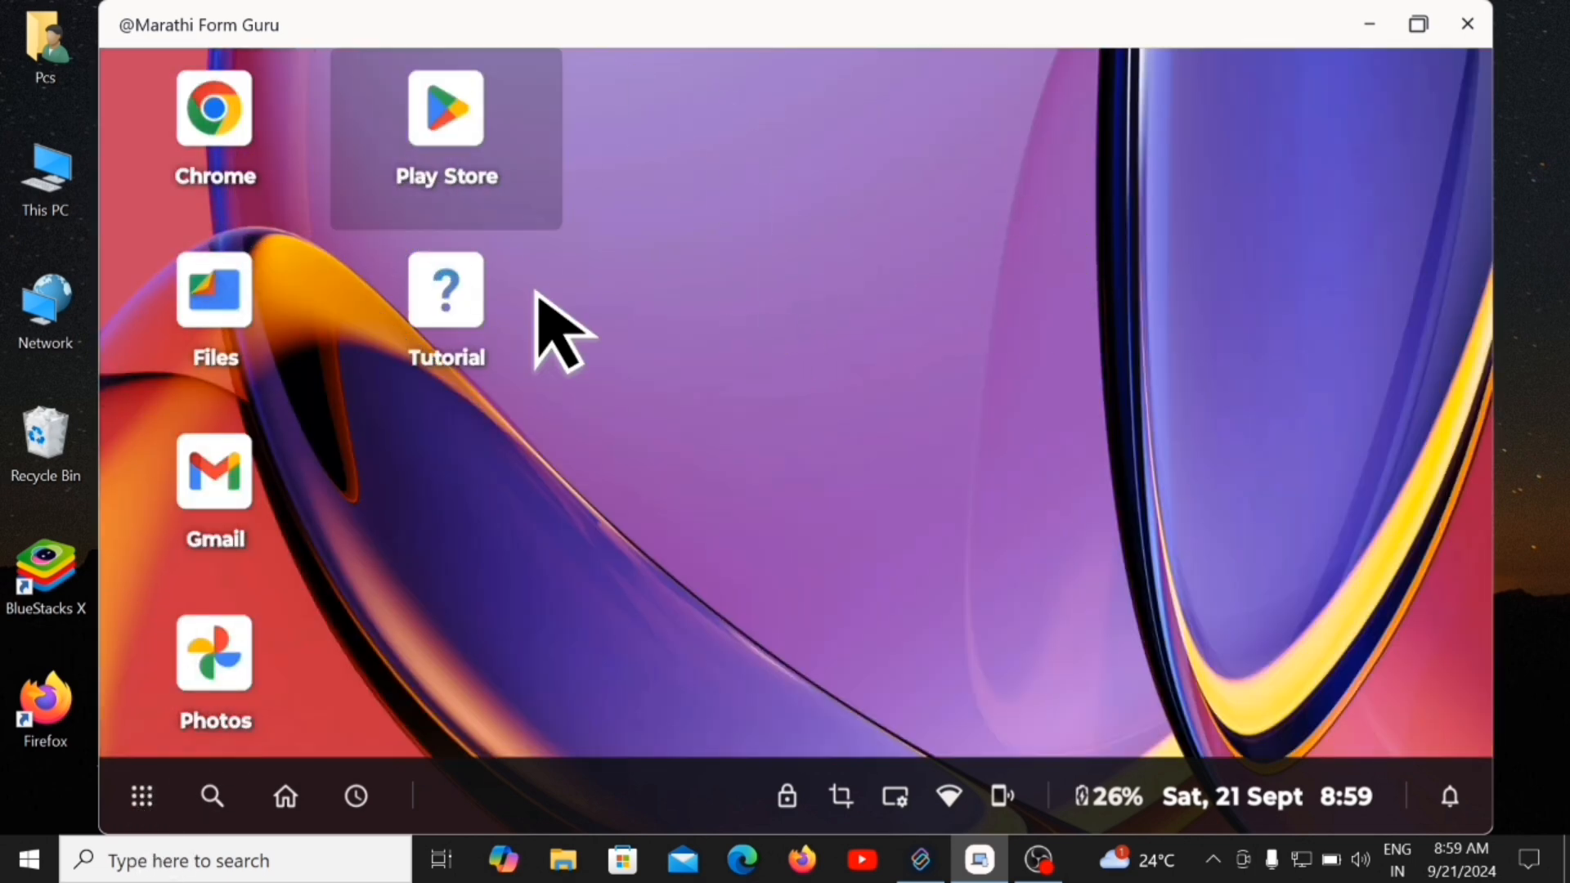
pyautogui.click(216, 155)
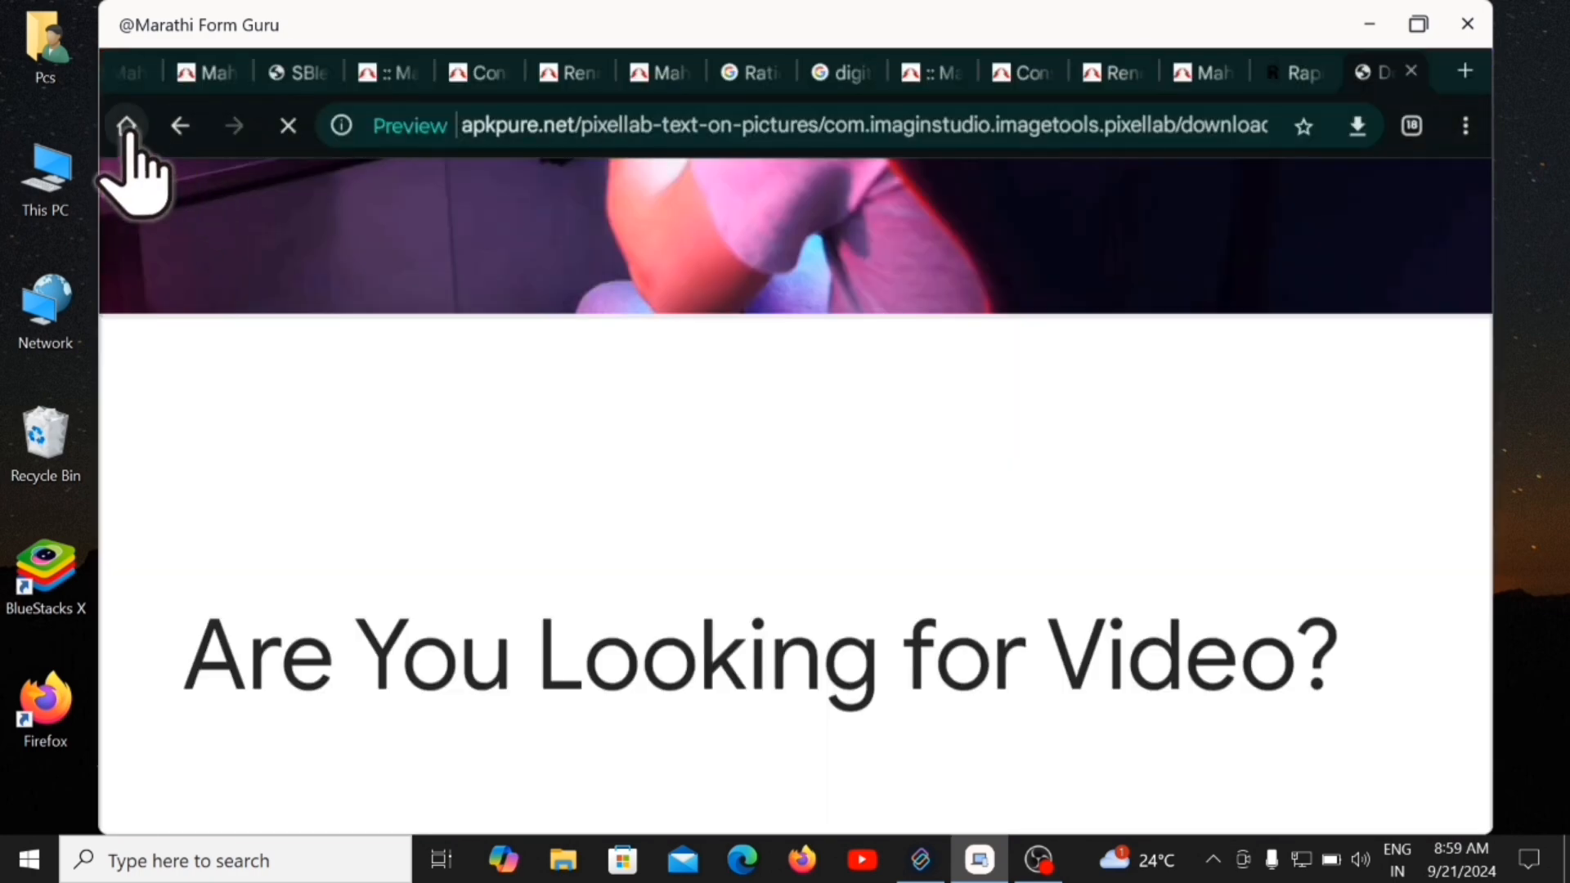
pyautogui.click(126, 125)
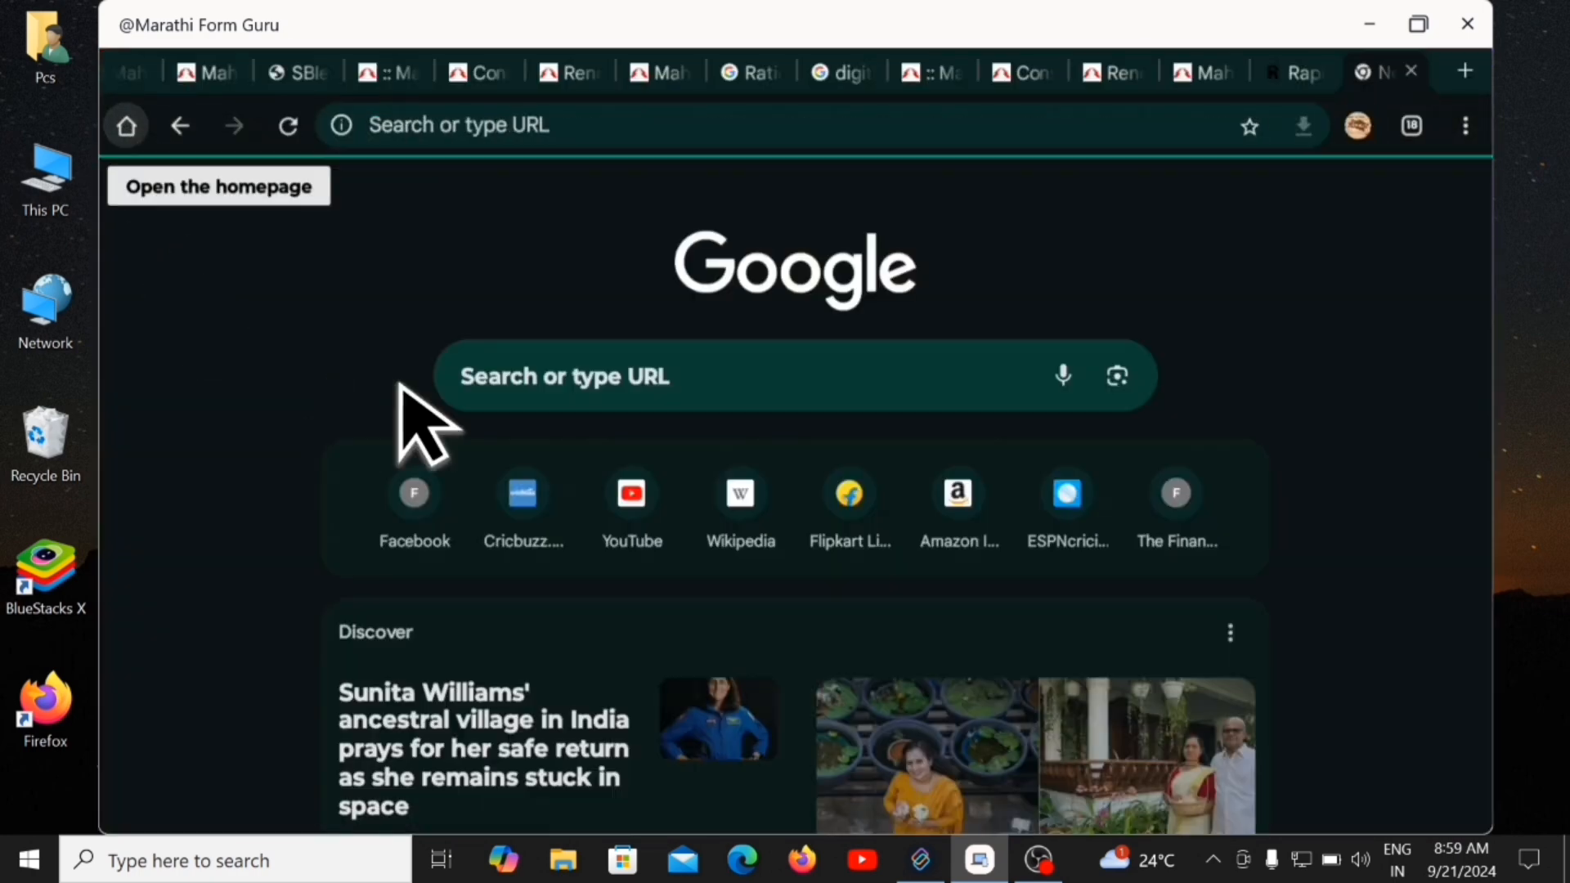
# Search Google for Mahadiscom by typing 'mhadi' and choosing the Mahadiscom suggestion.
pyautogui.click(557, 379)
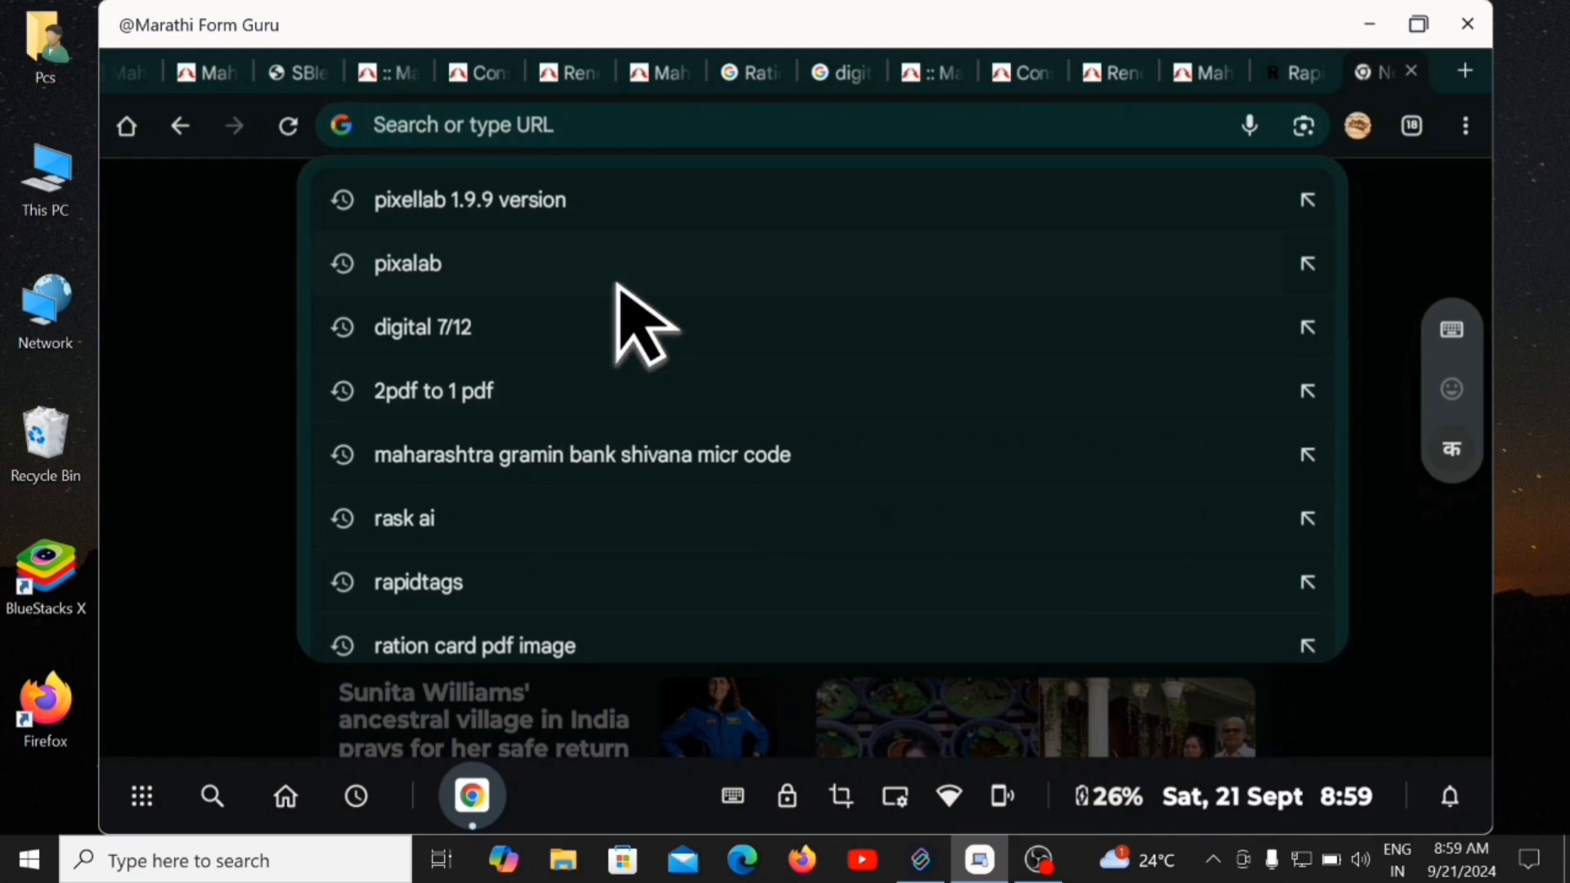
pyautogui.write('mha')
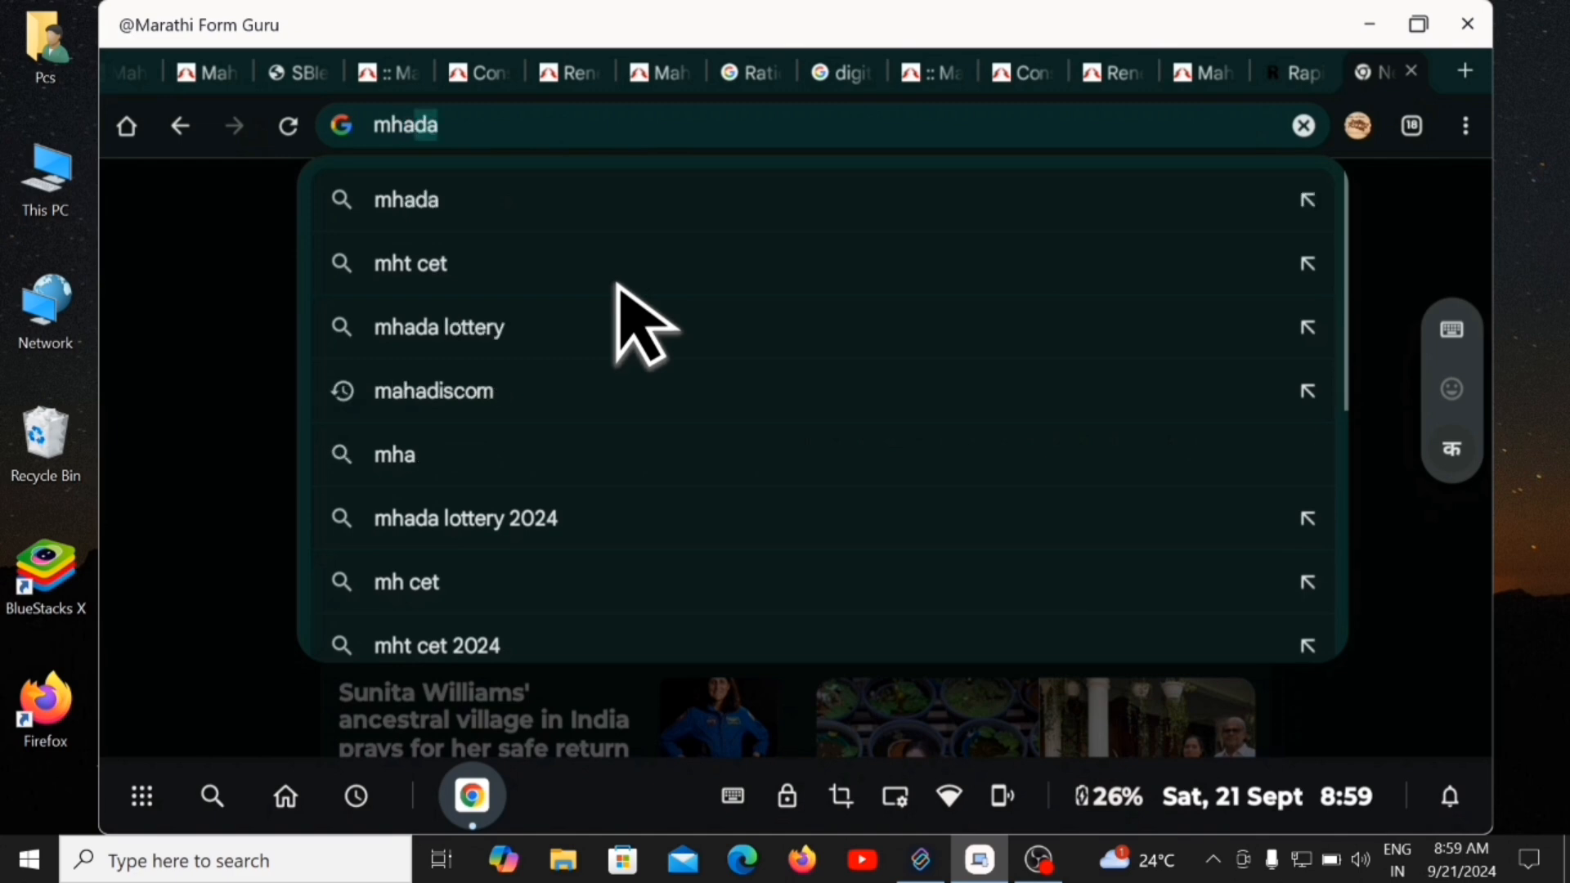
pyautogui.write('d')
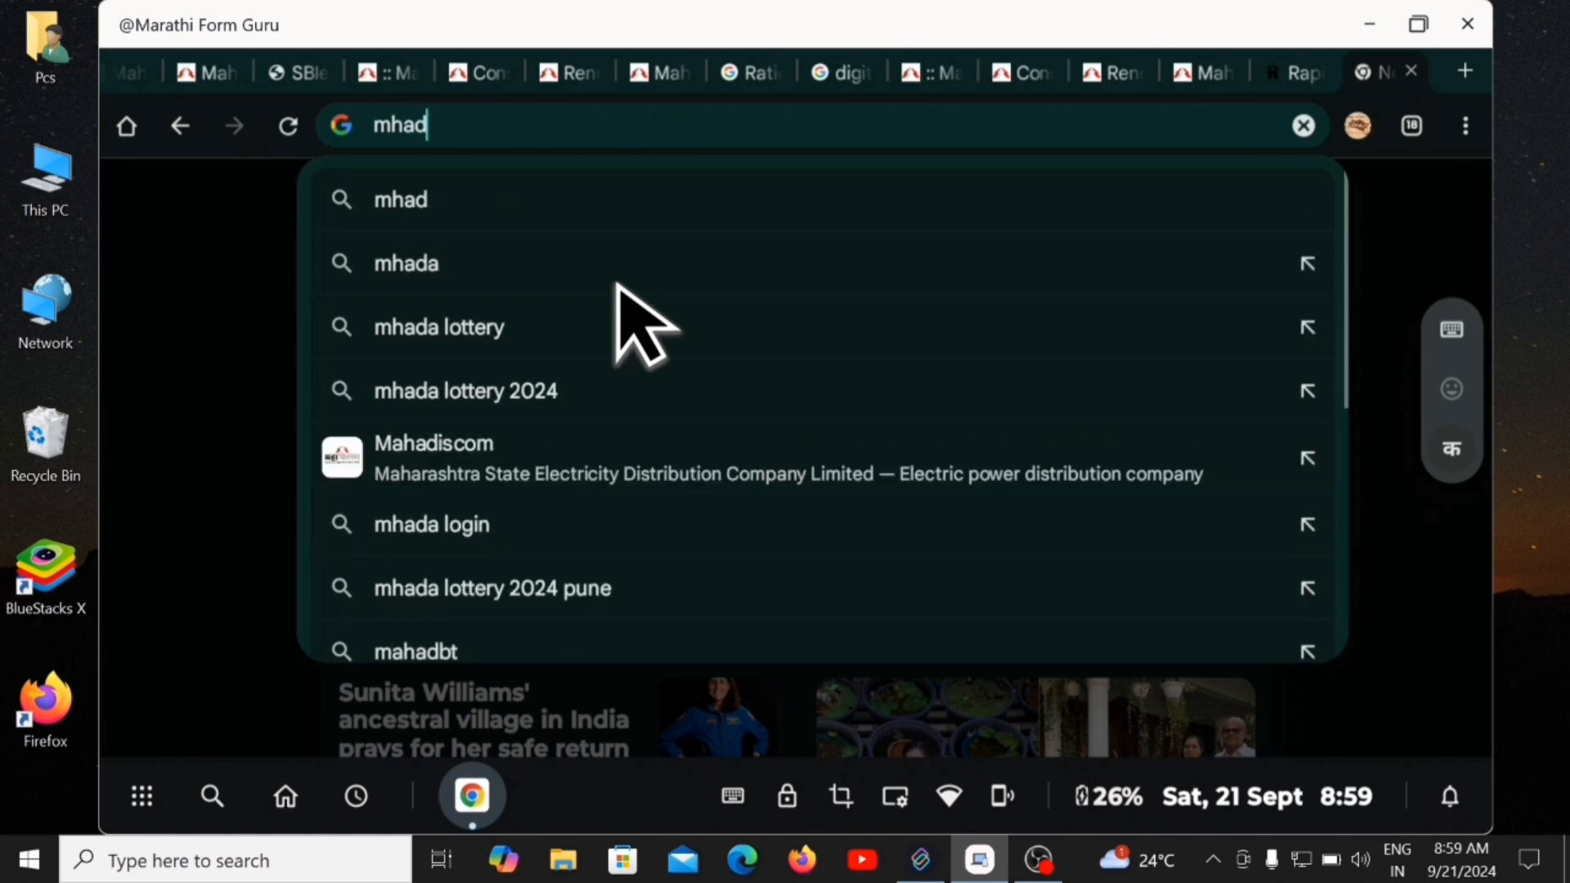
pyautogui.write('i')
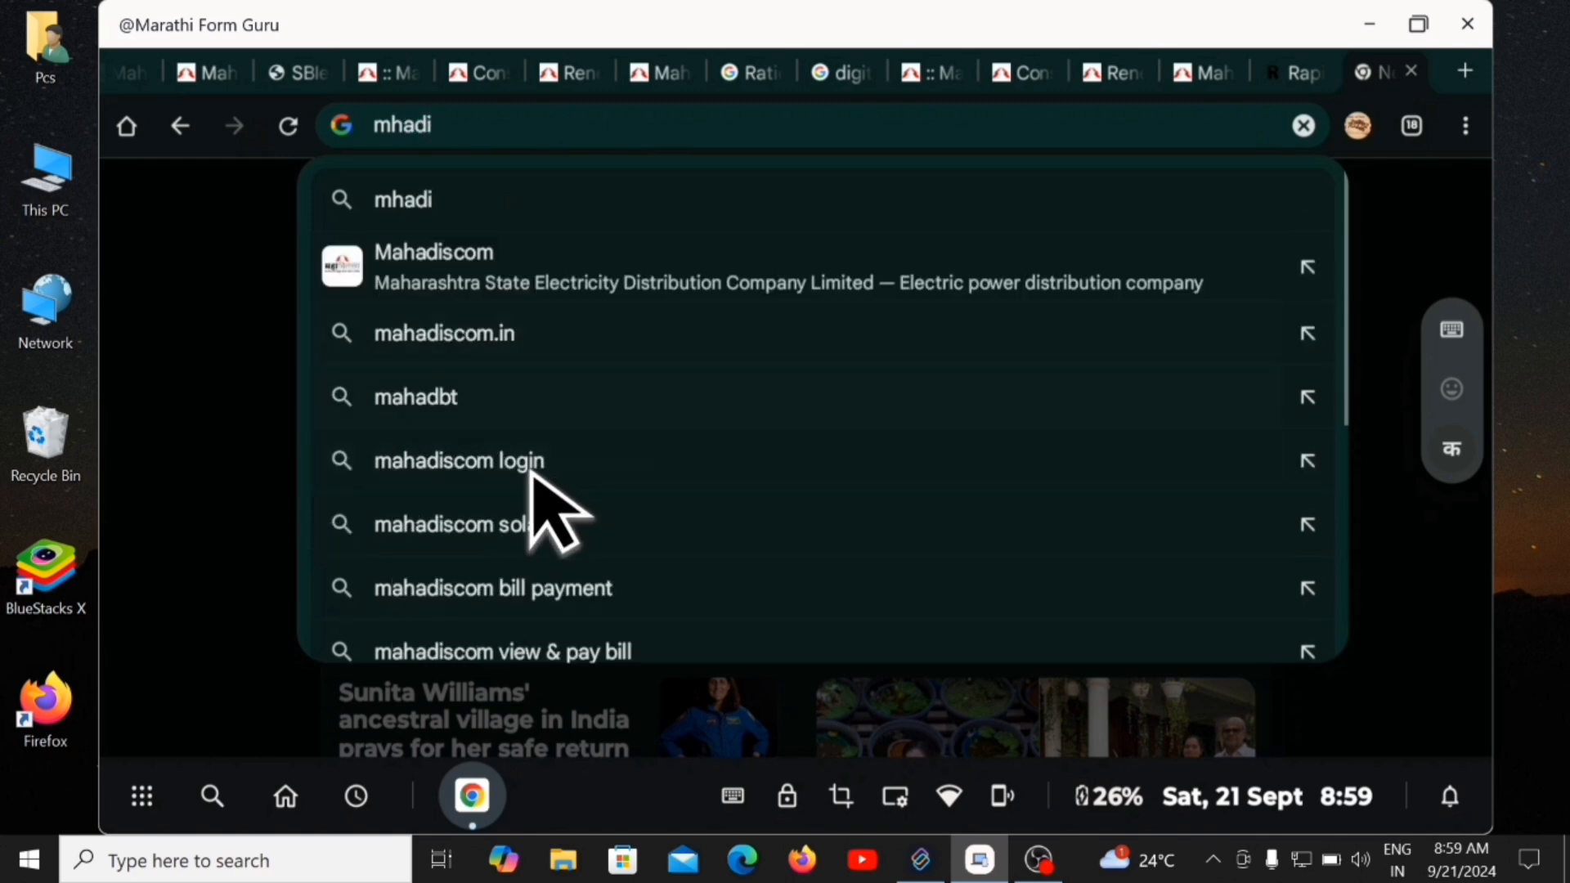
pyautogui.click(490, 270)
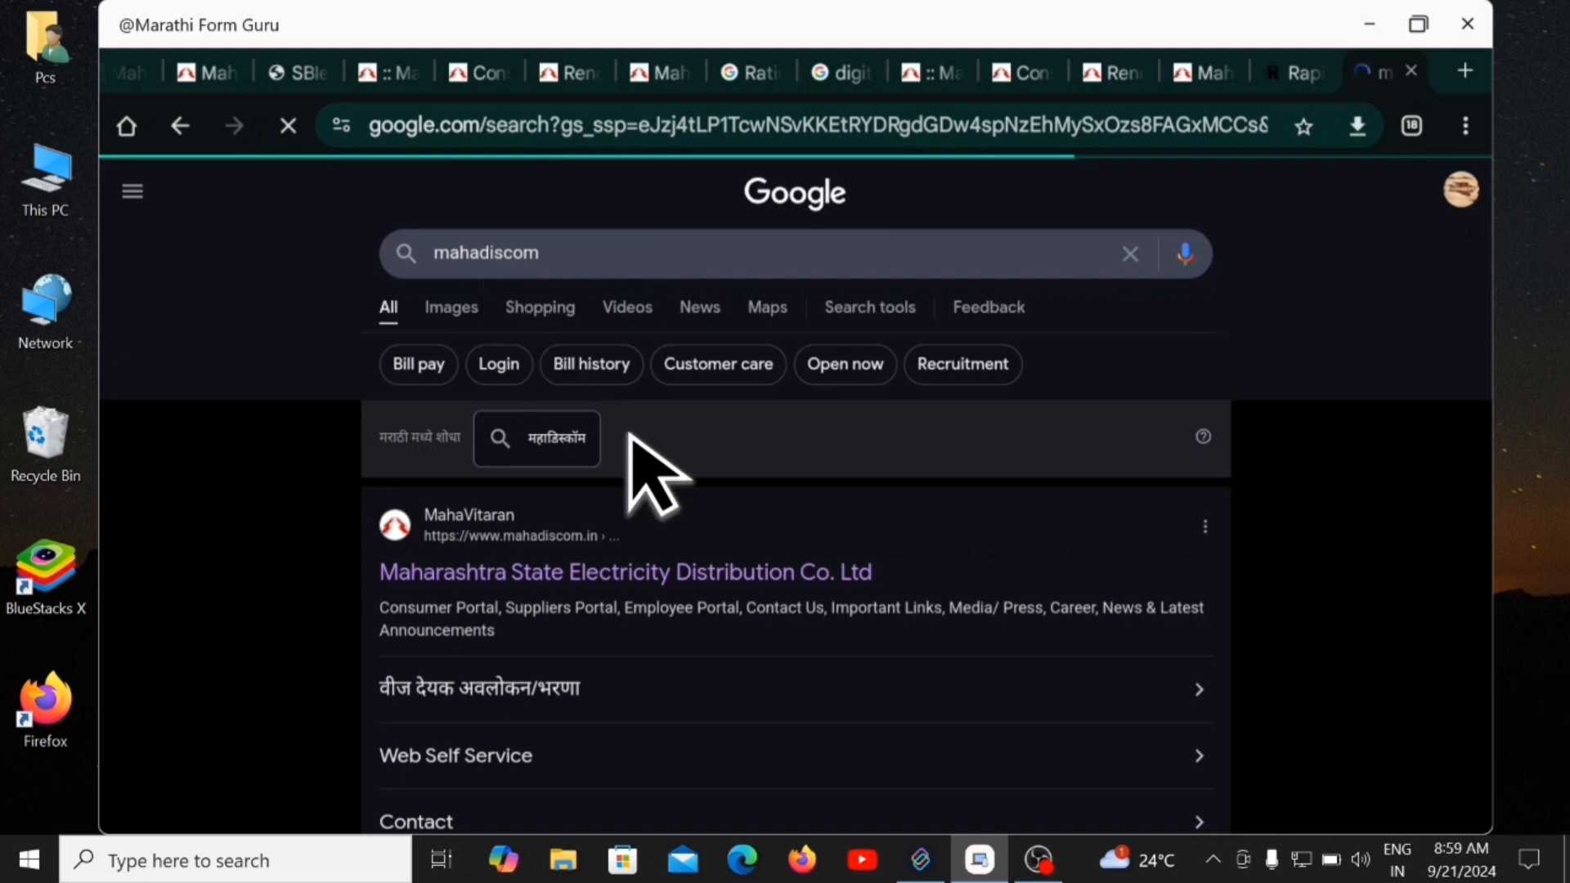
# Open the Mahadiscom Consumer Portal and scroll down to tiles like Apply For New Connection and Renewable Energy Portal.
pyautogui.scroll(-2, 830, 523)
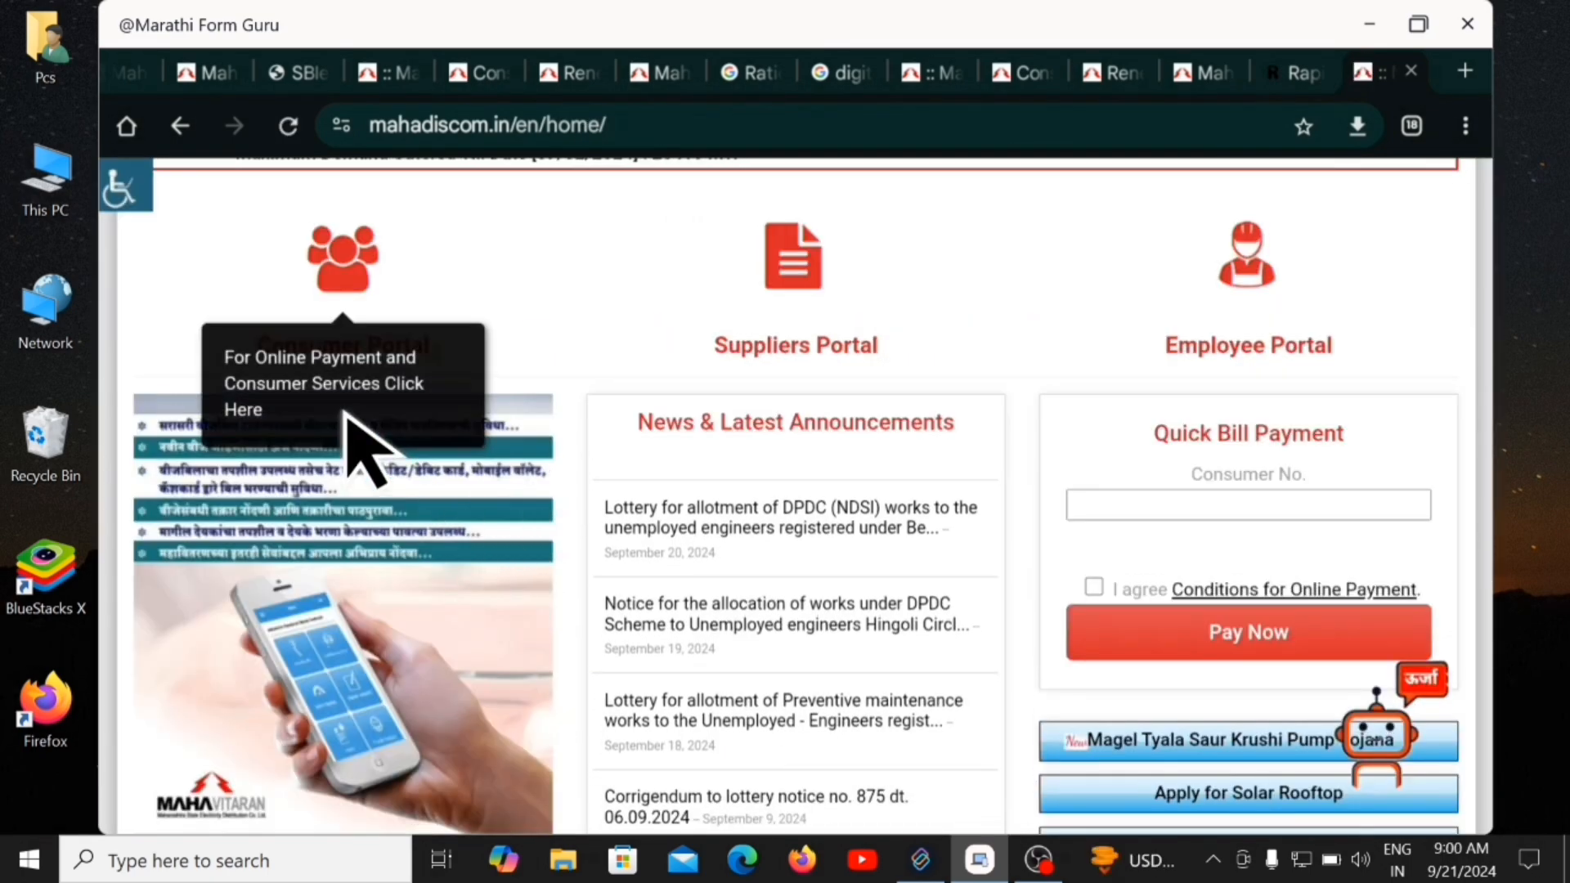
pyautogui.scroll(2, 378, 309)
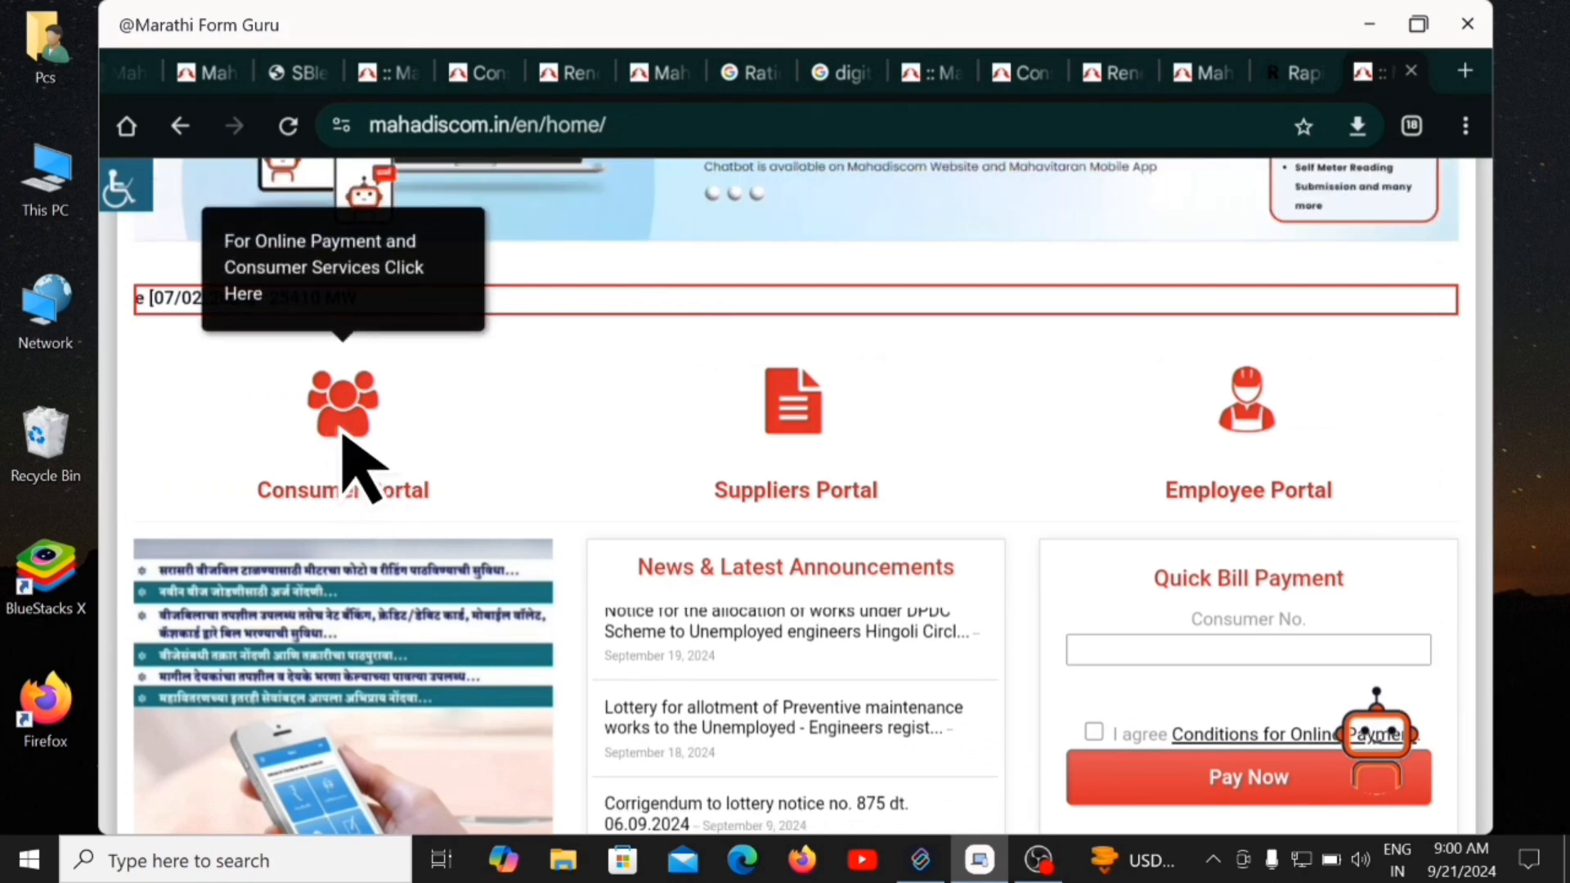
pyautogui.click(338, 431)
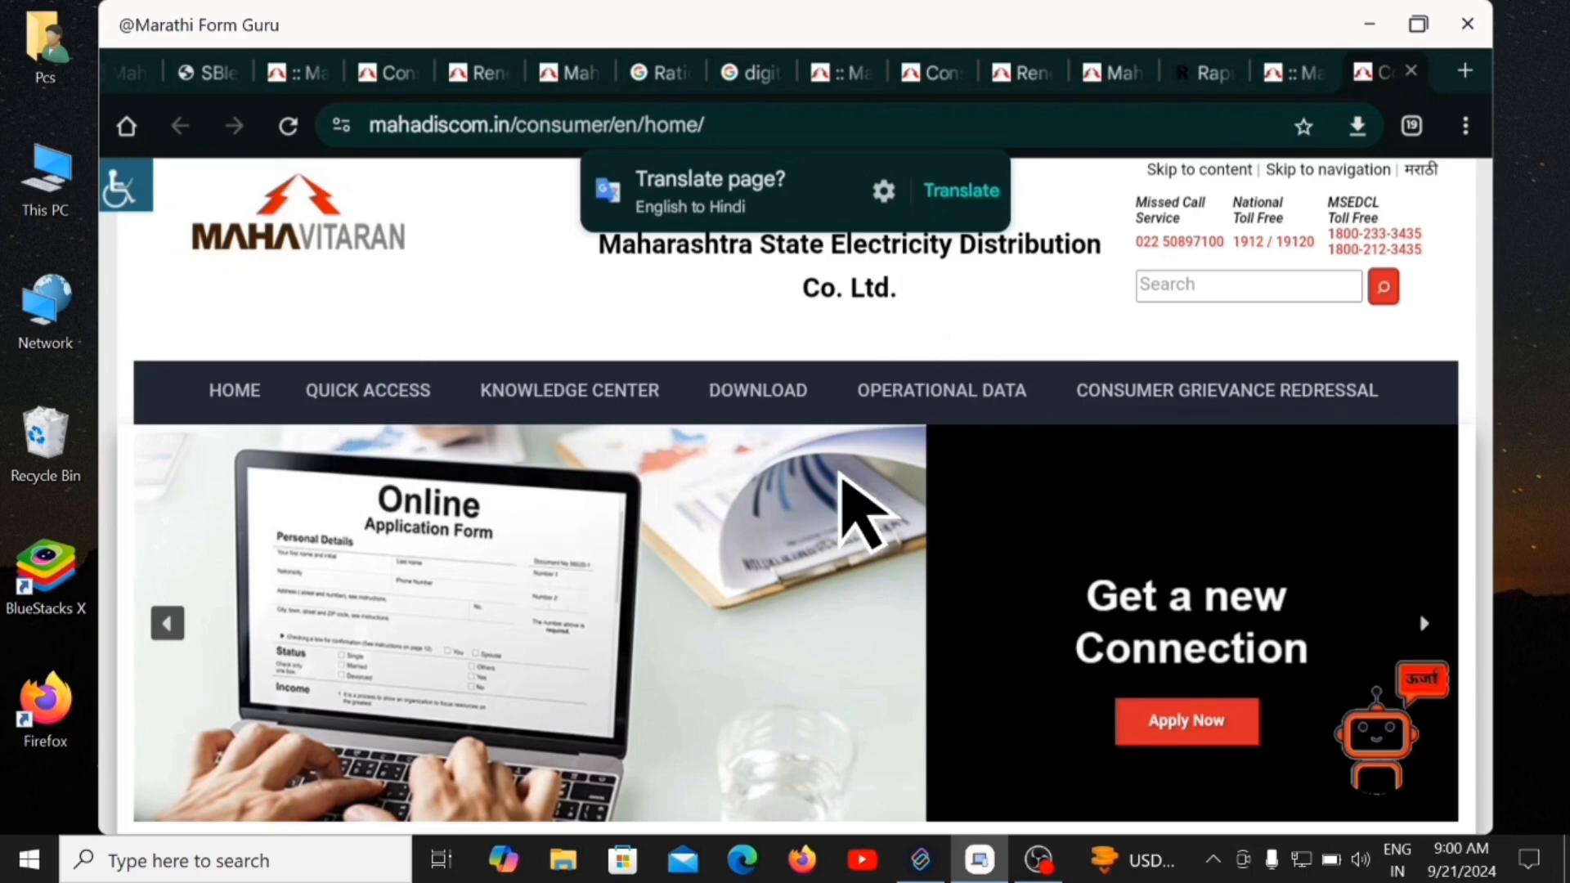
pyautogui.moveTo(757, 413)
pyautogui.scroll(-3, 793, 572)
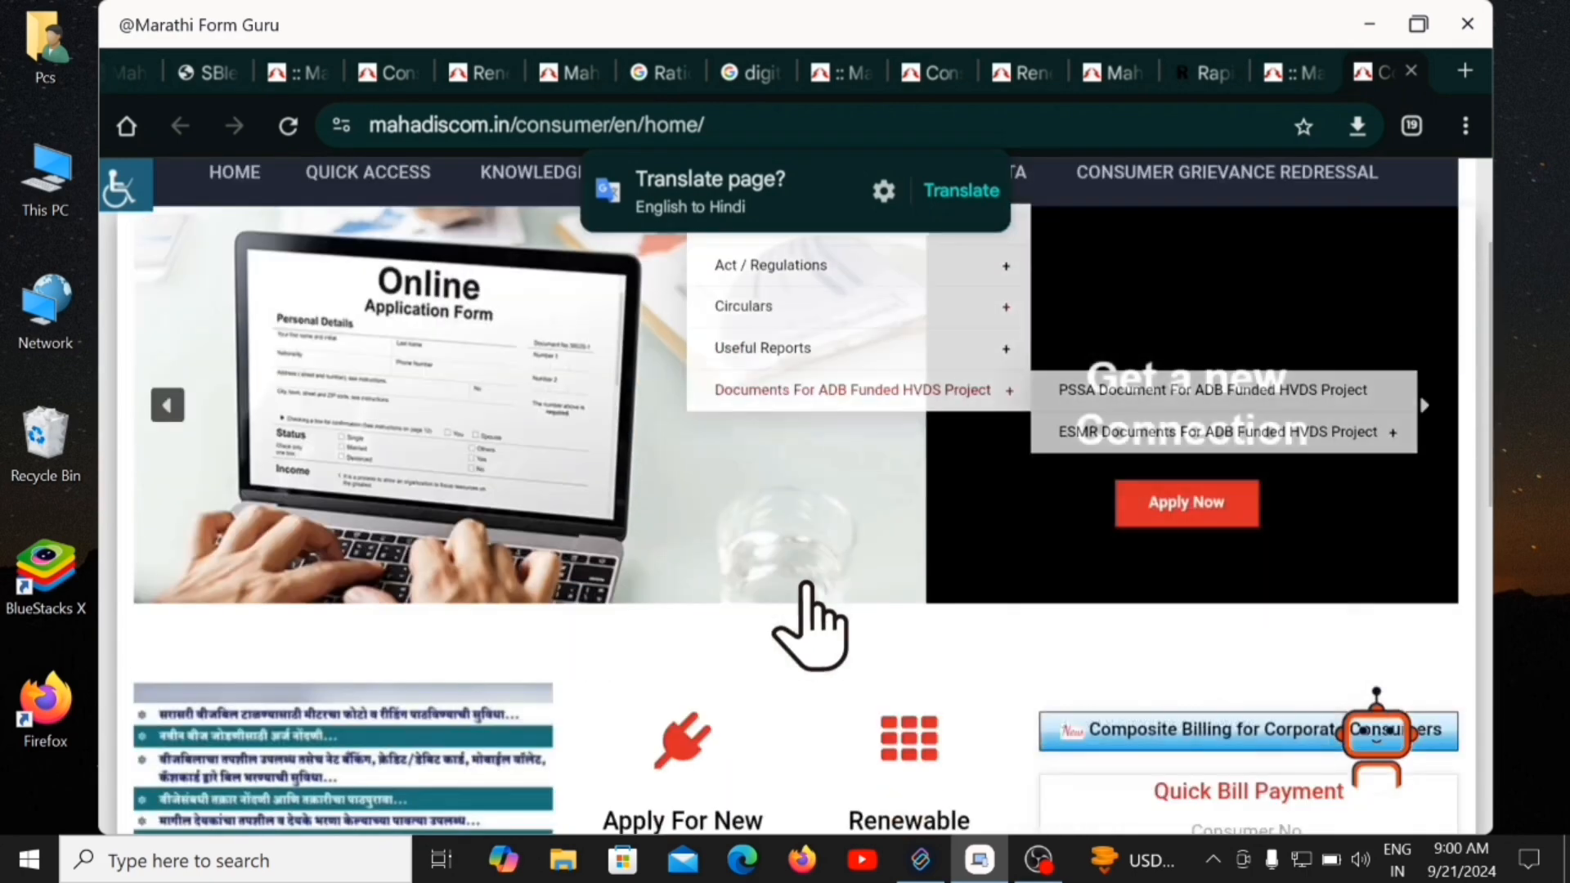
pyautogui.scroll(-3, 818, 620)
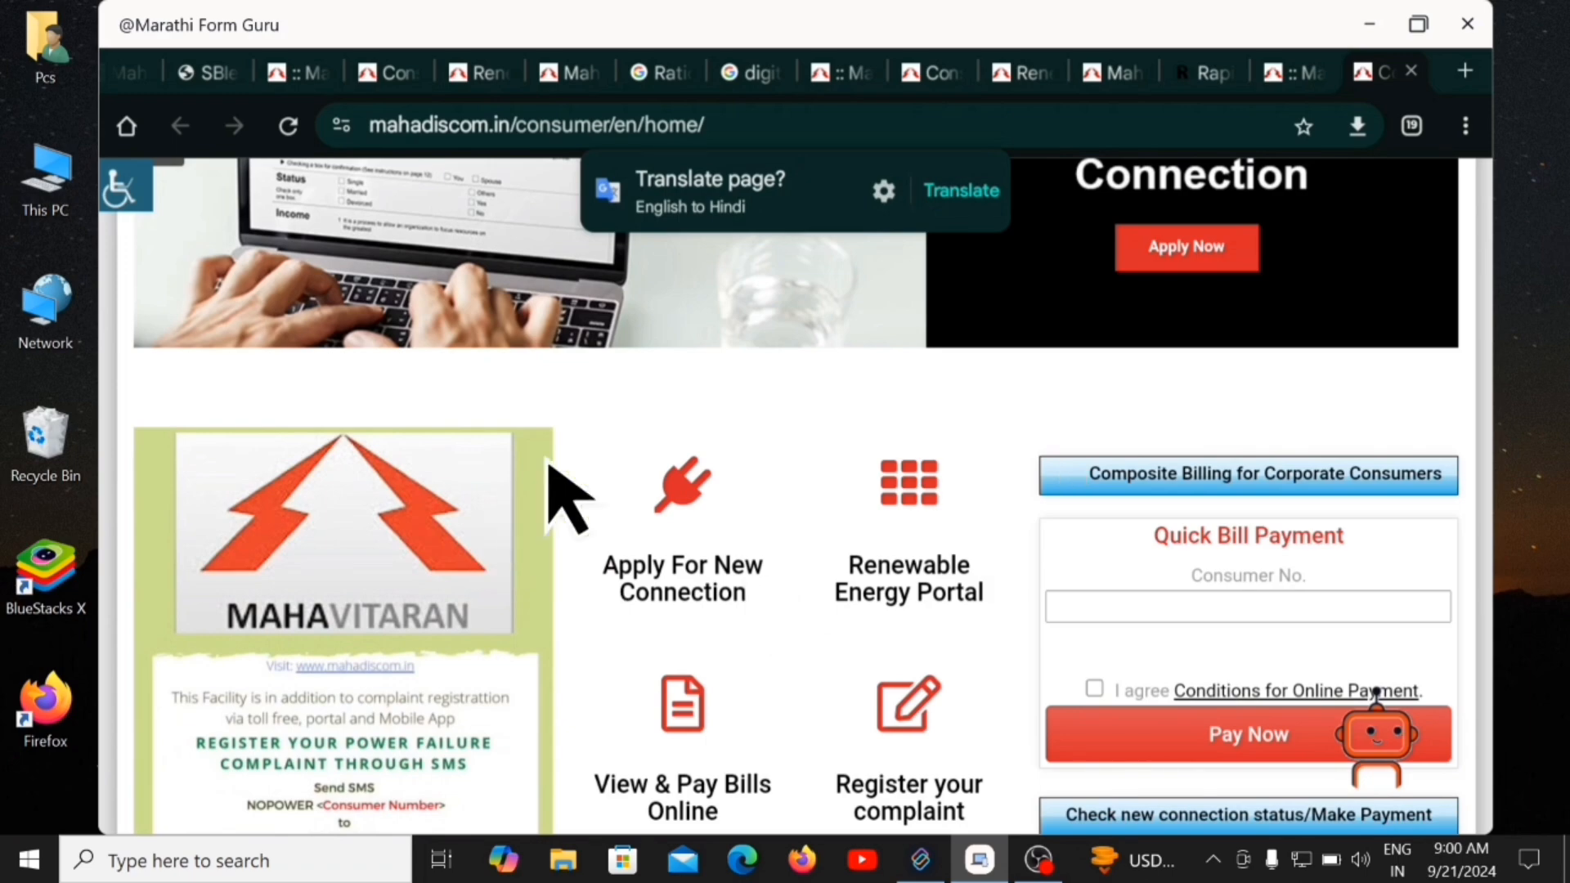
pyautogui.scroll(-2, 565, 499)
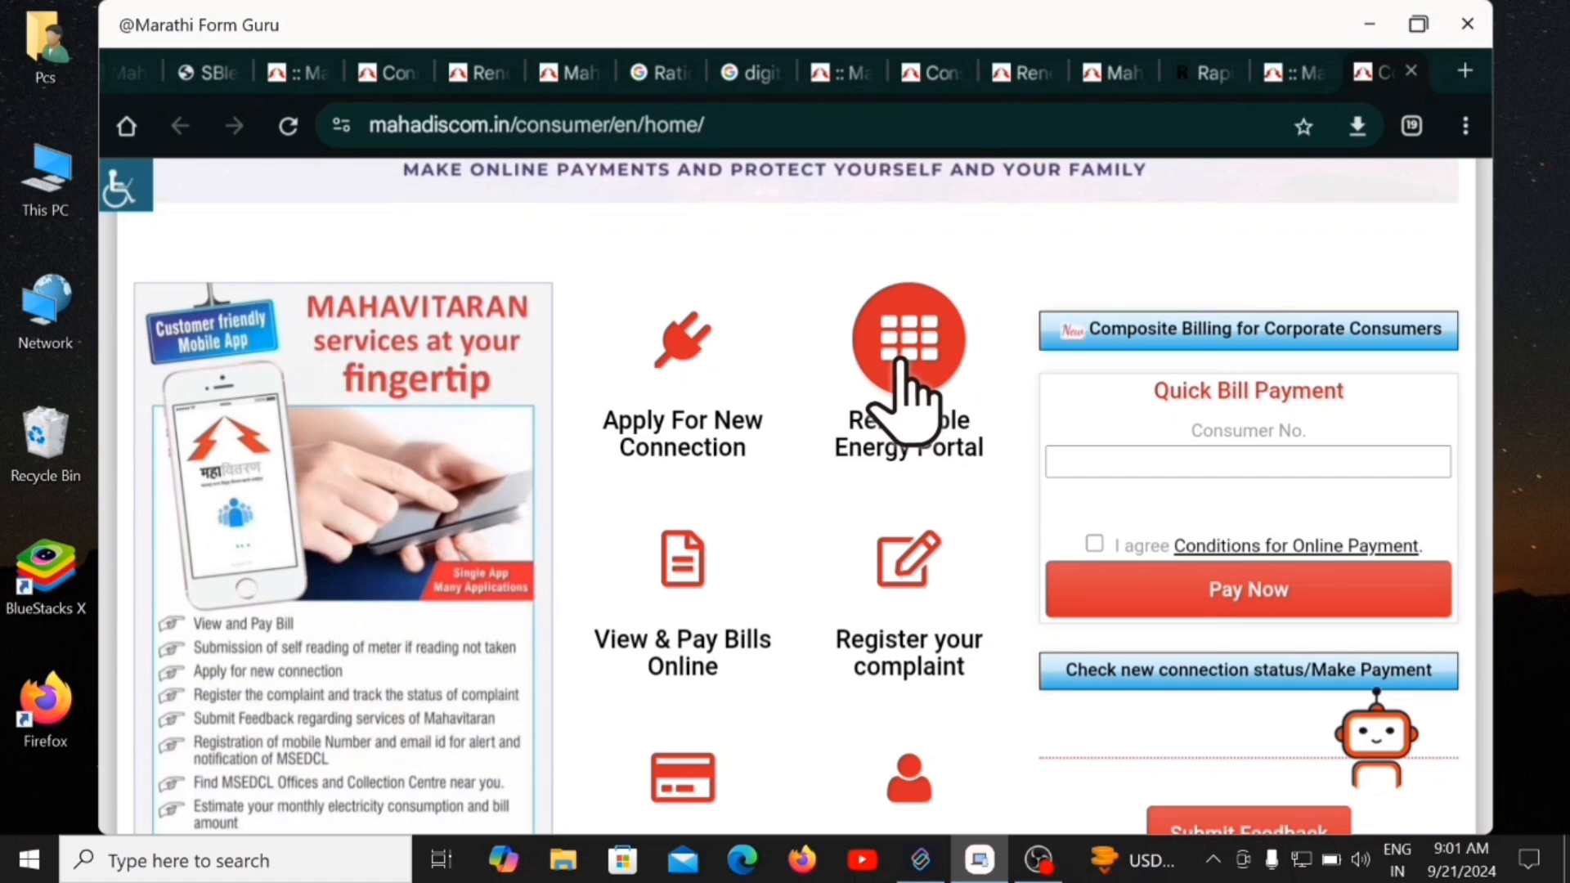
# Go via Renewable Energy Portal and Magel Tyala Saur Krushi Pump Yojana to Beneficiary Services > Apply.
pyautogui.click(906, 391)
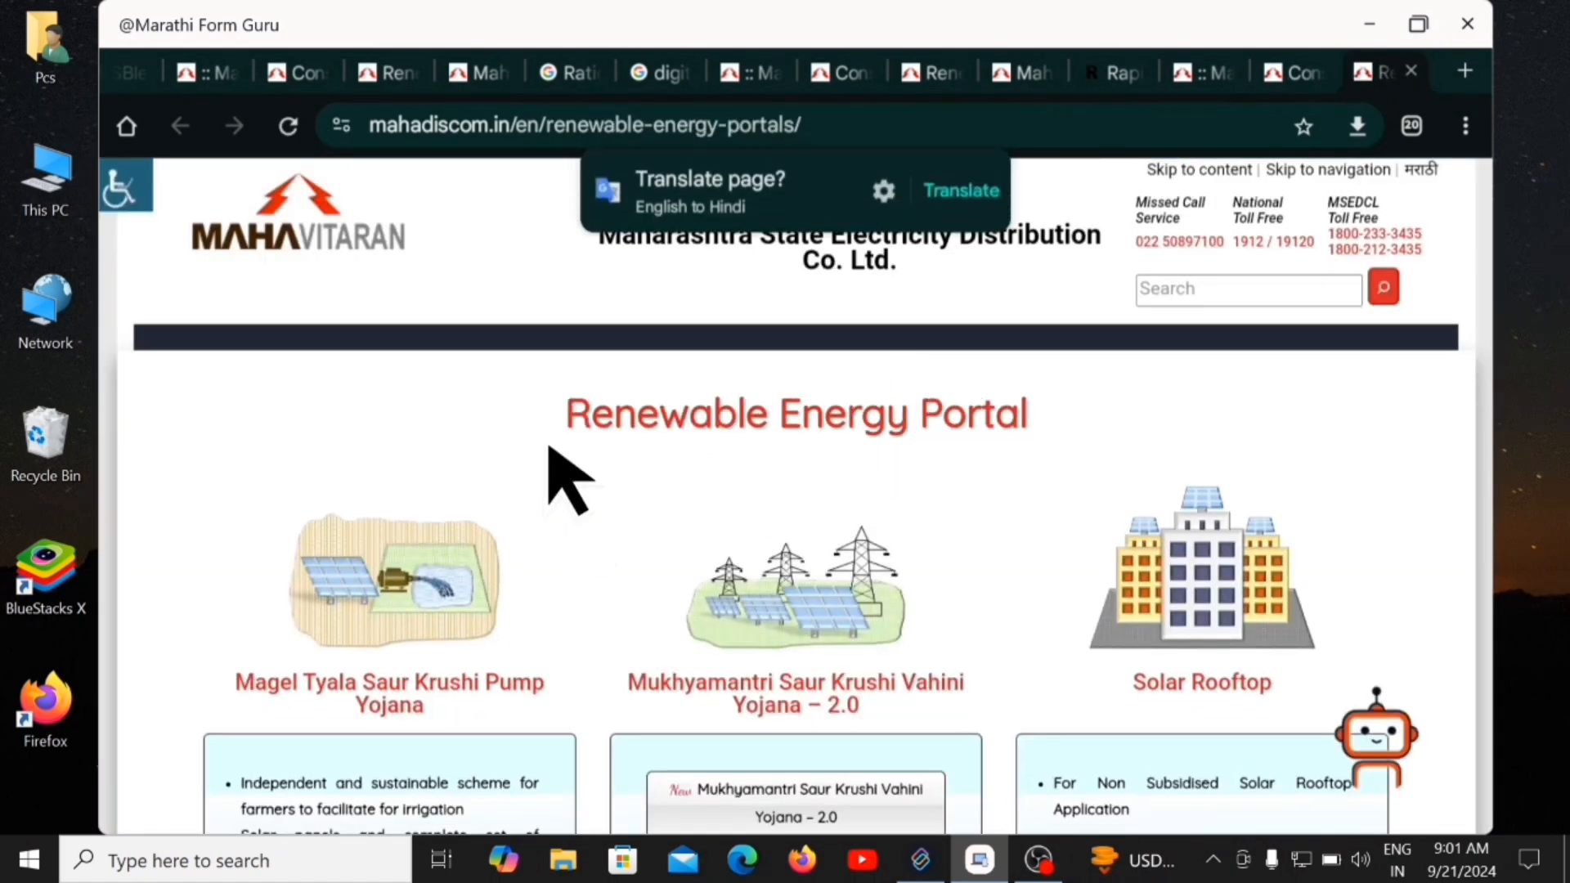
pyautogui.click(424, 592)
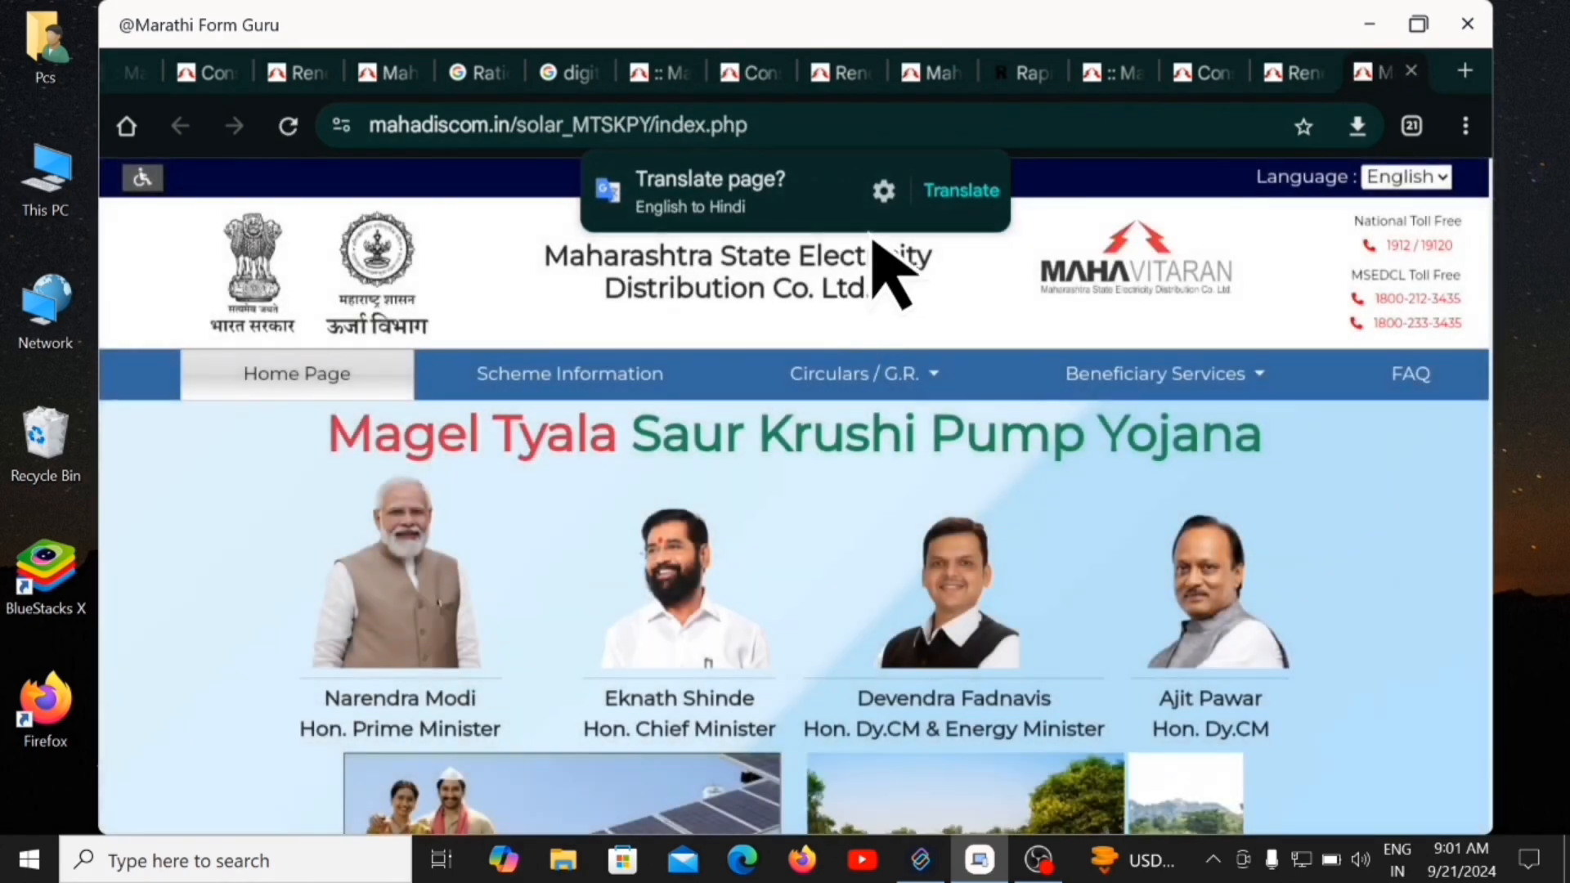
pyautogui.click(1210, 380)
pyautogui.click(1244, 383)
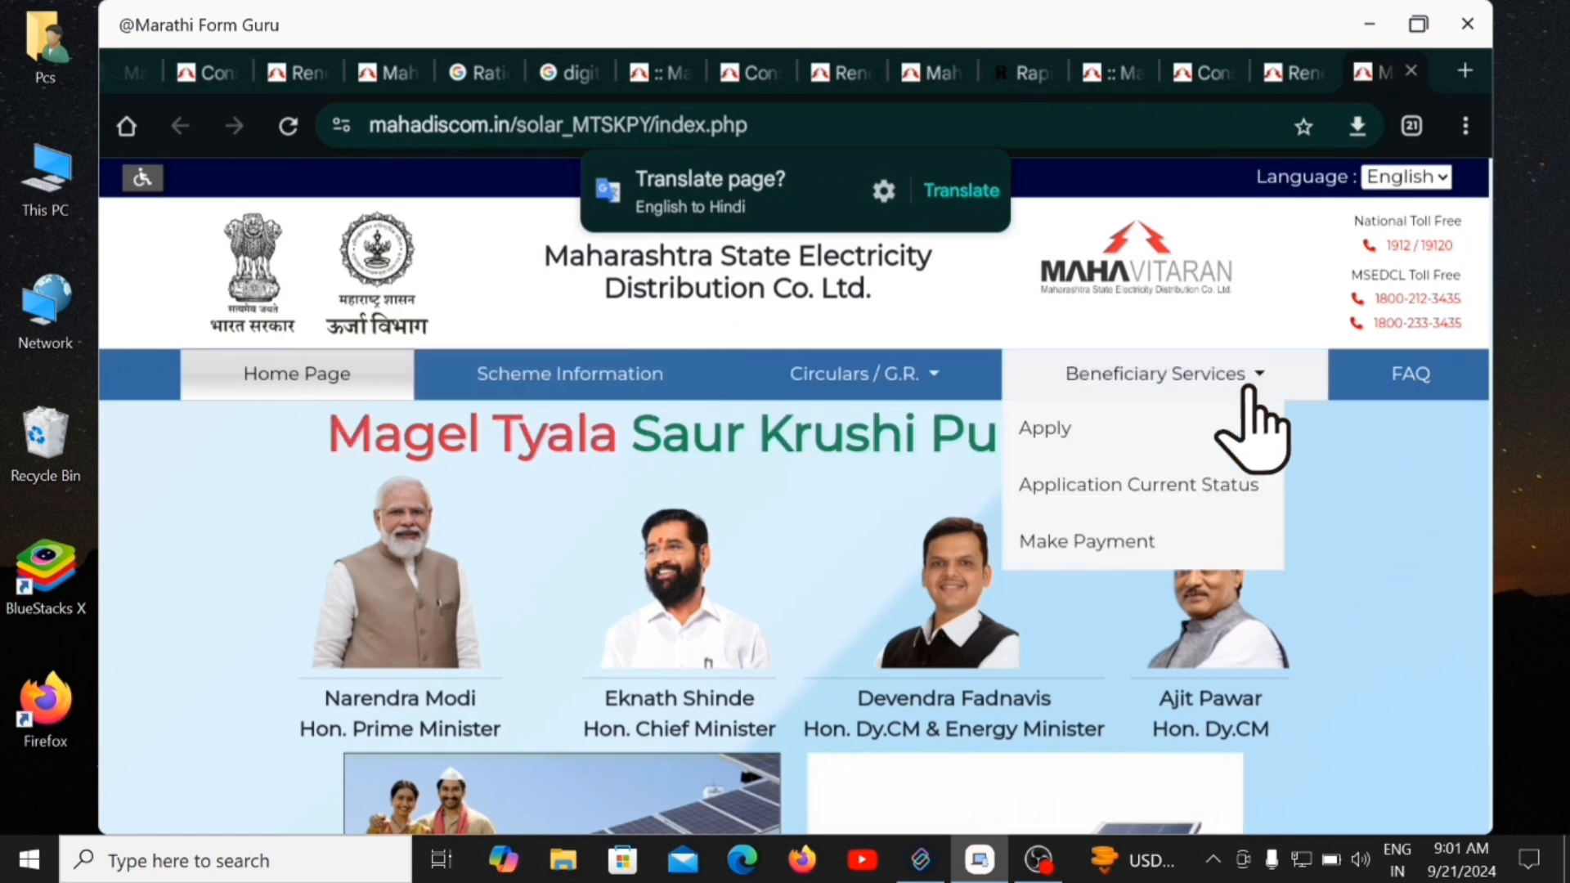
pyautogui.click(1074, 435)
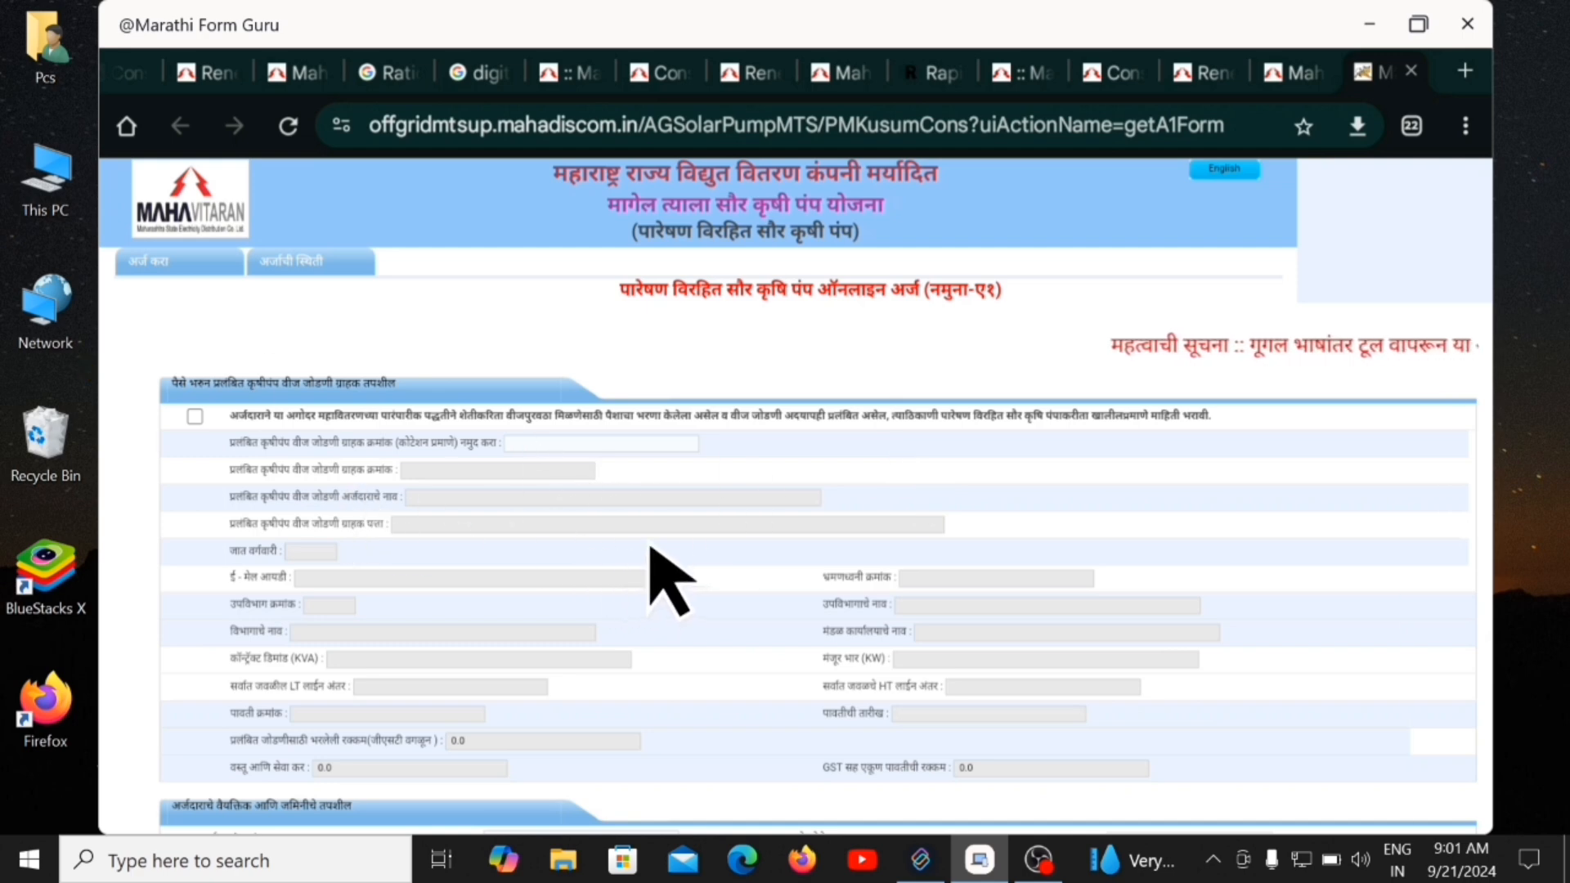
# Review the sections of Form A1 and focus the GST amount field.
pyautogui.scroll(-2, 490, 540)
pyautogui.scroll(-6, 238, 308)
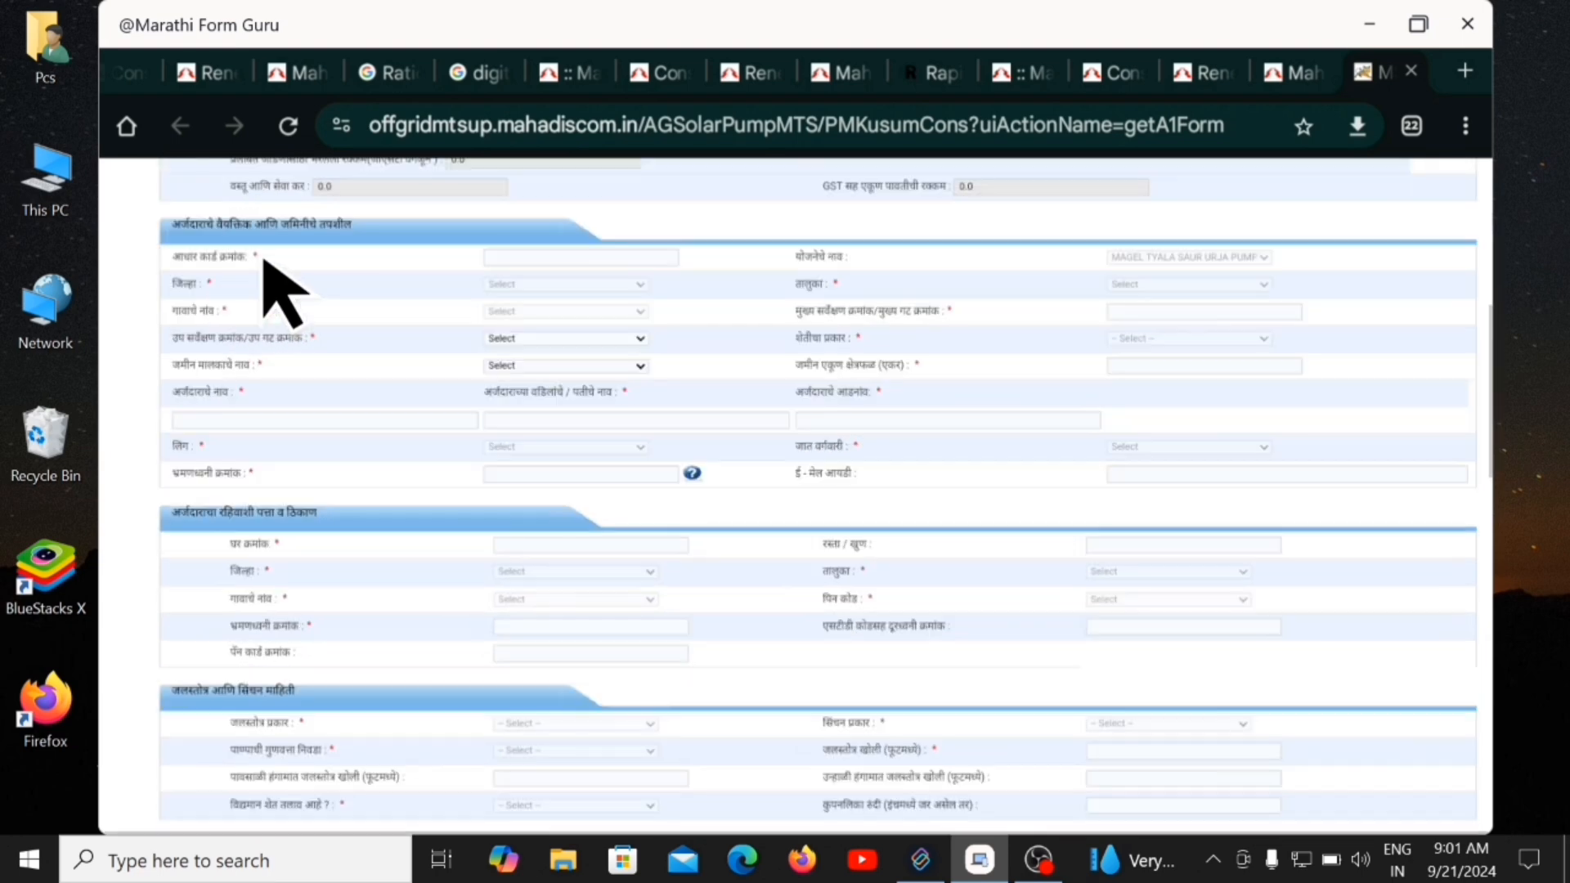
pyautogui.scroll(5, 280, 287)
pyautogui.scroll(2, 456, 370)
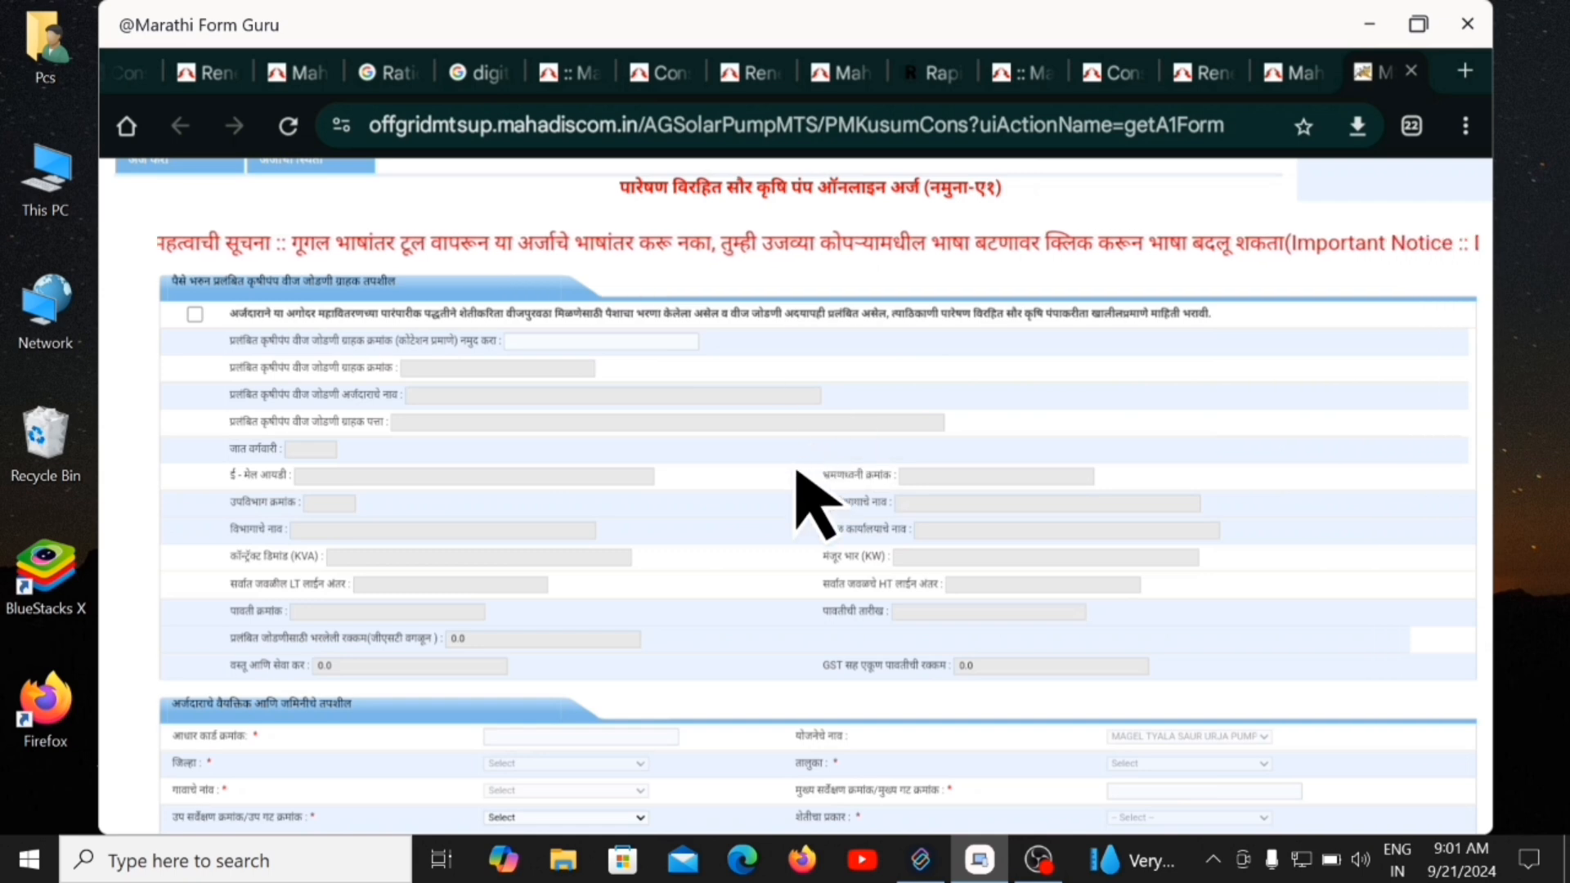
pyautogui.scroll(-3, 806, 498)
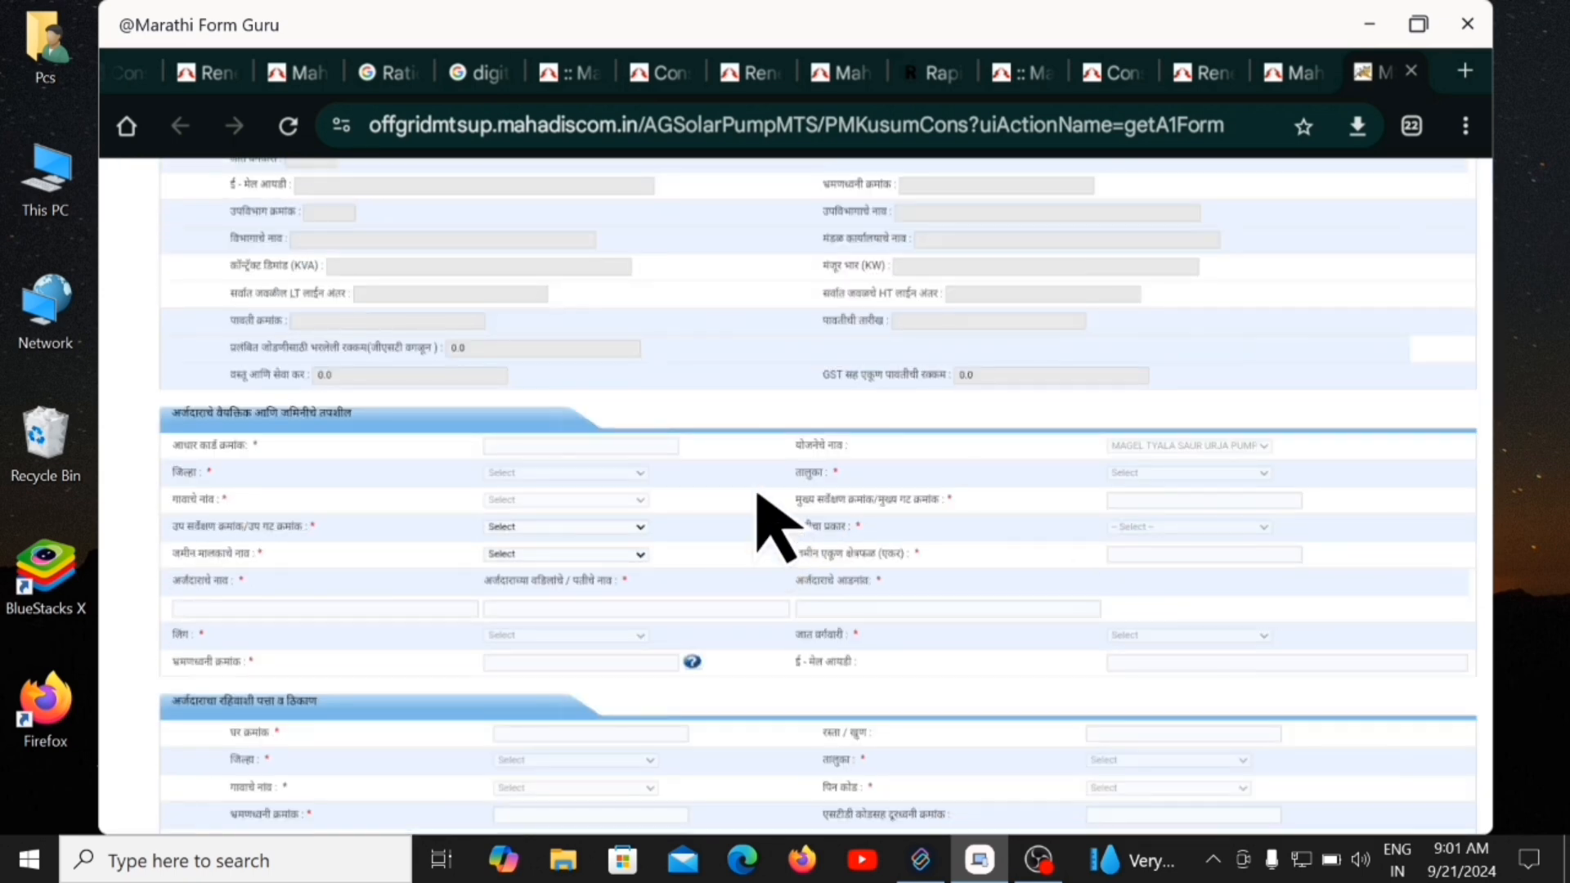
pyautogui.scroll(-2, 760, 483)
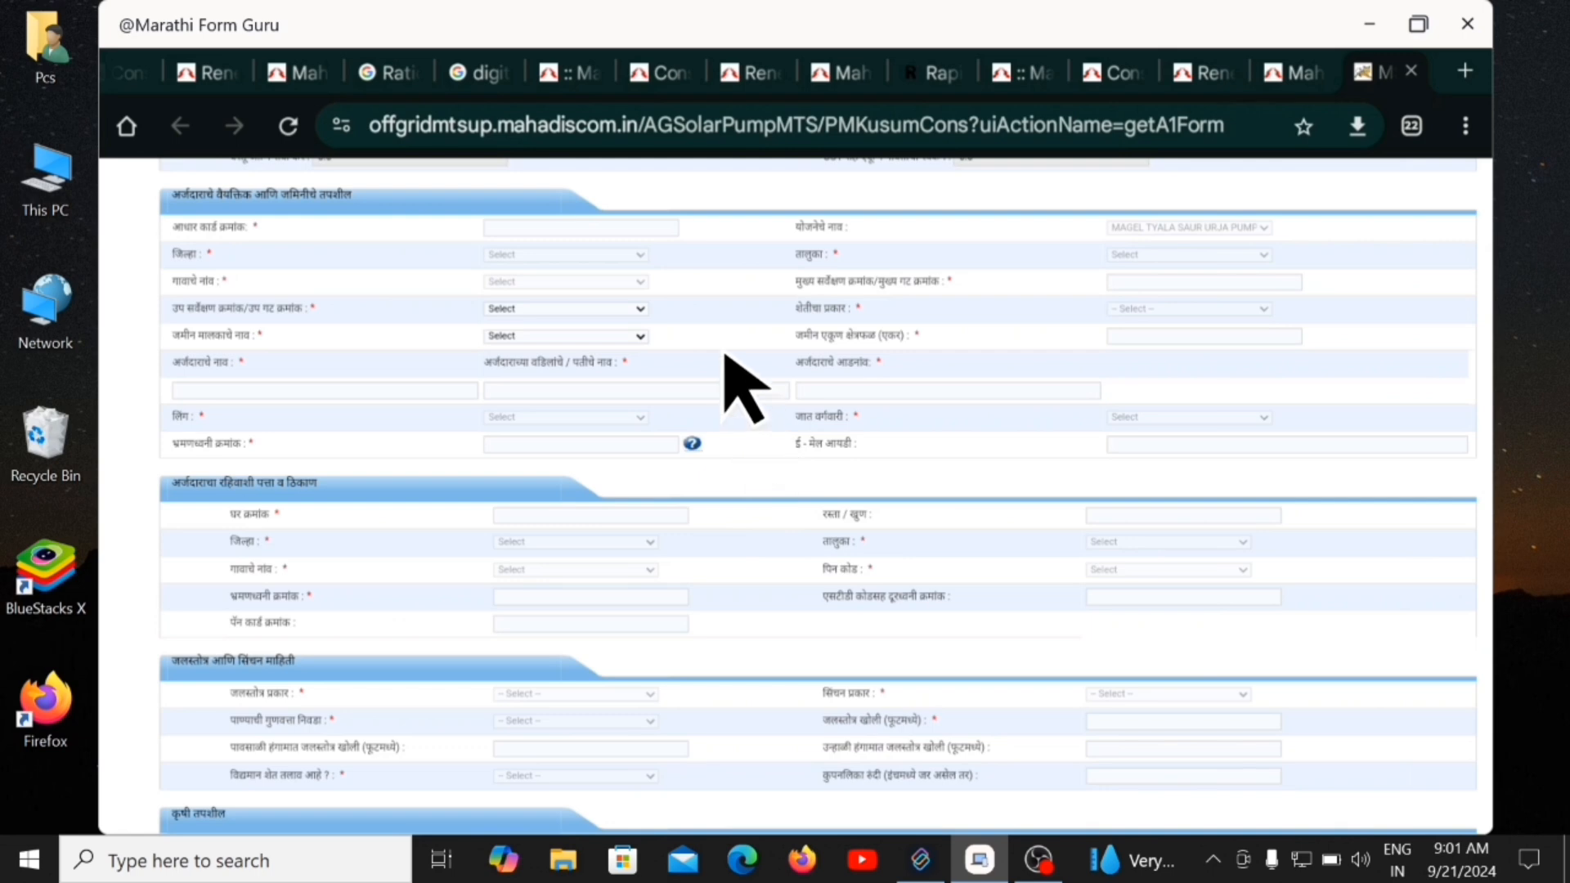
pyautogui.scroll(-2, 740, 385)
pyautogui.scroll(1, 740, 384)
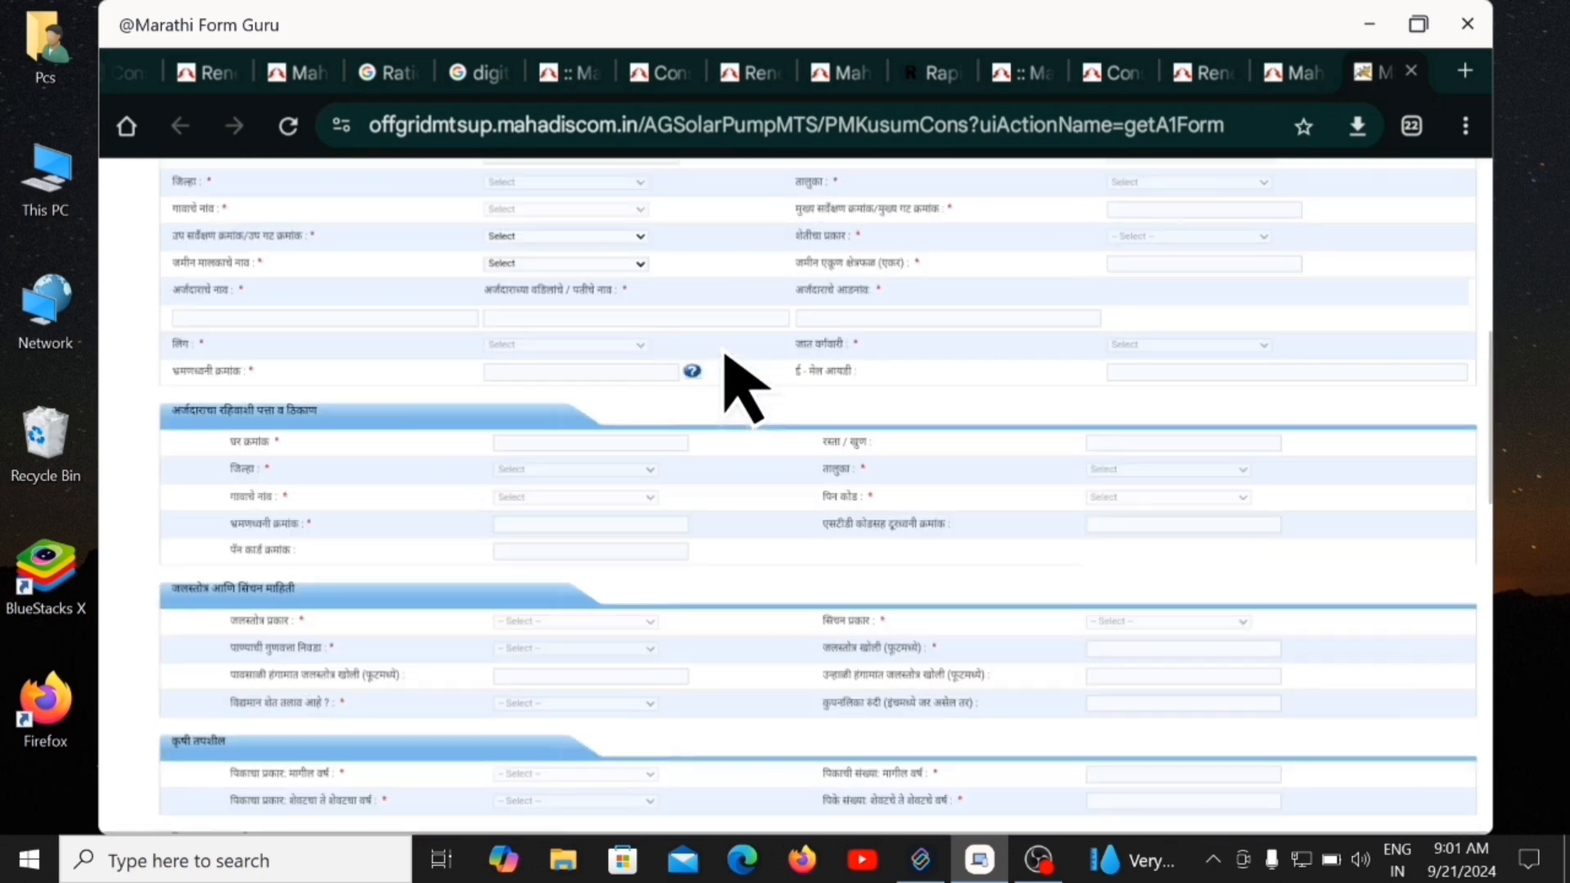
pyautogui.scroll(2, 725, 361)
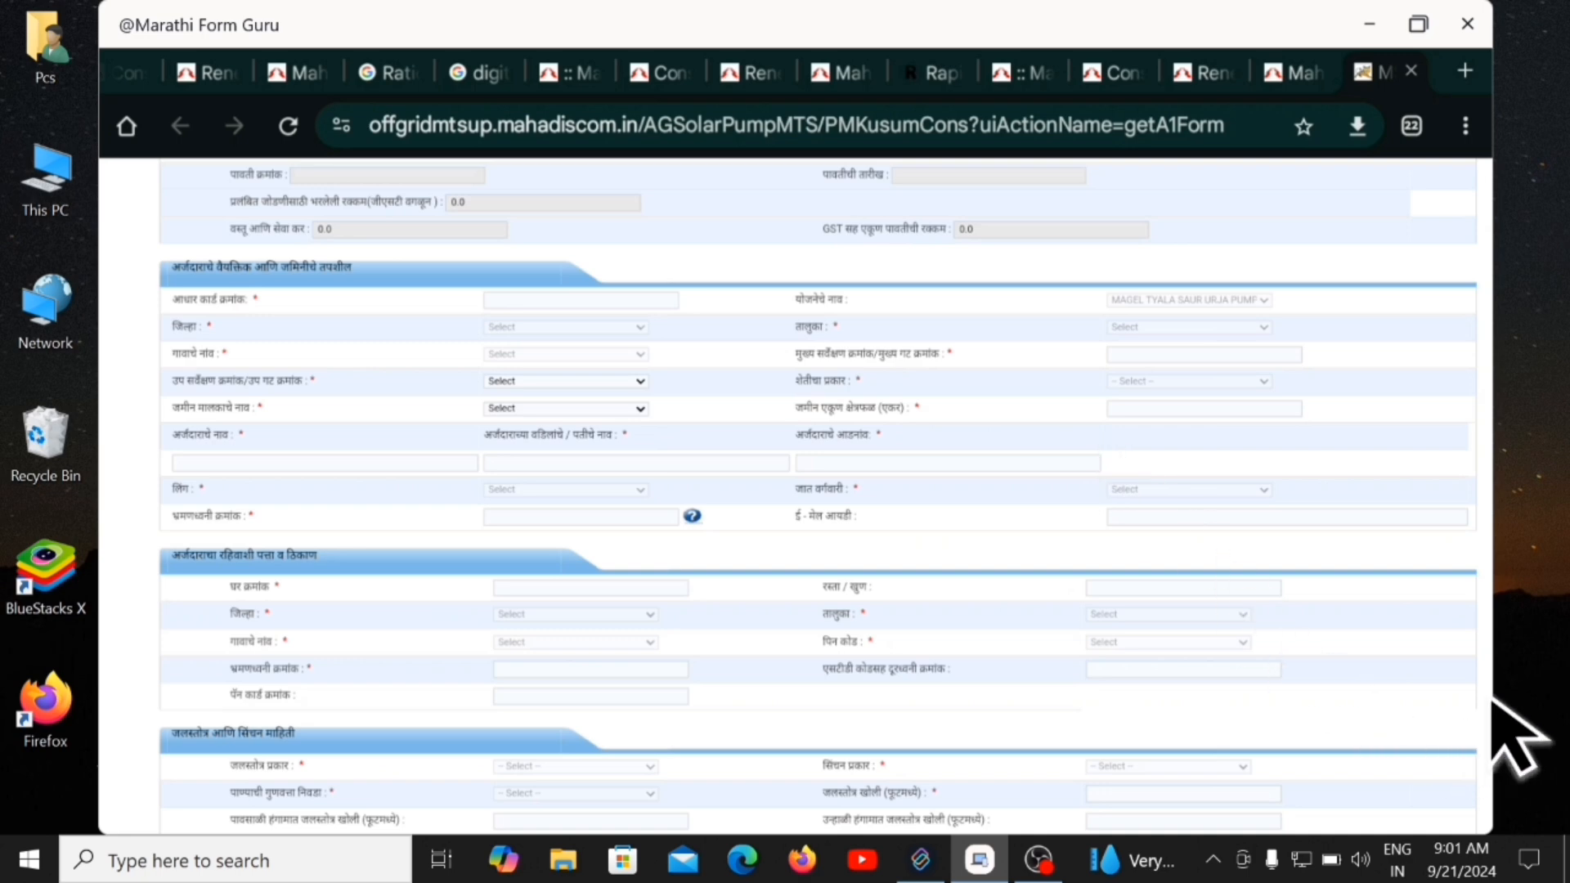
pyautogui.click(431, 229)
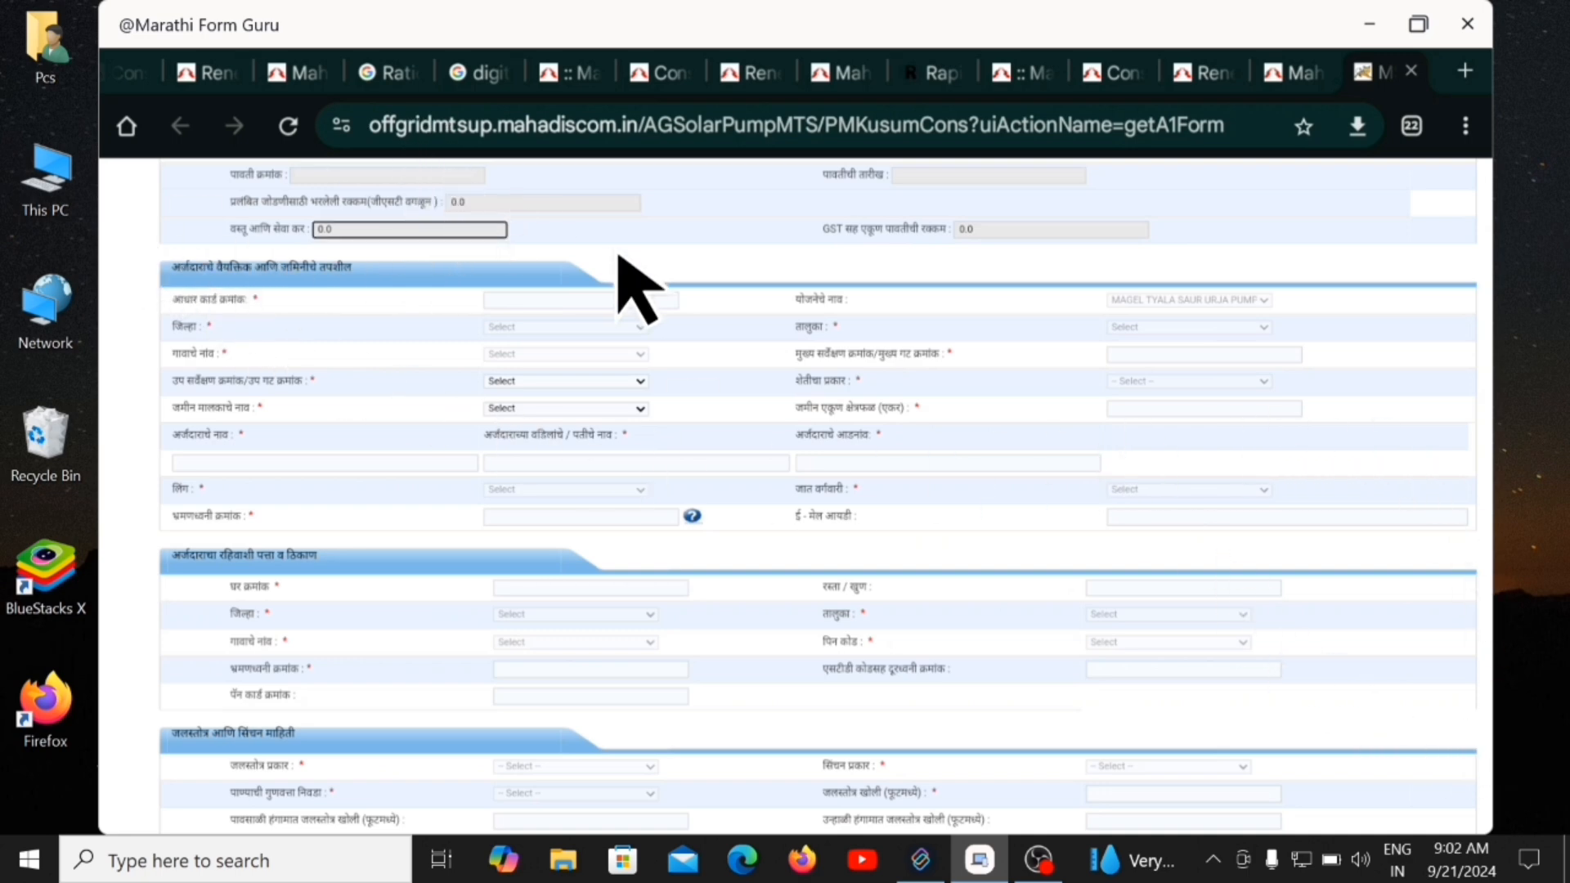
pyautogui.scroll(-2, 619, 257)
pyautogui.scroll(1, 638, 290)
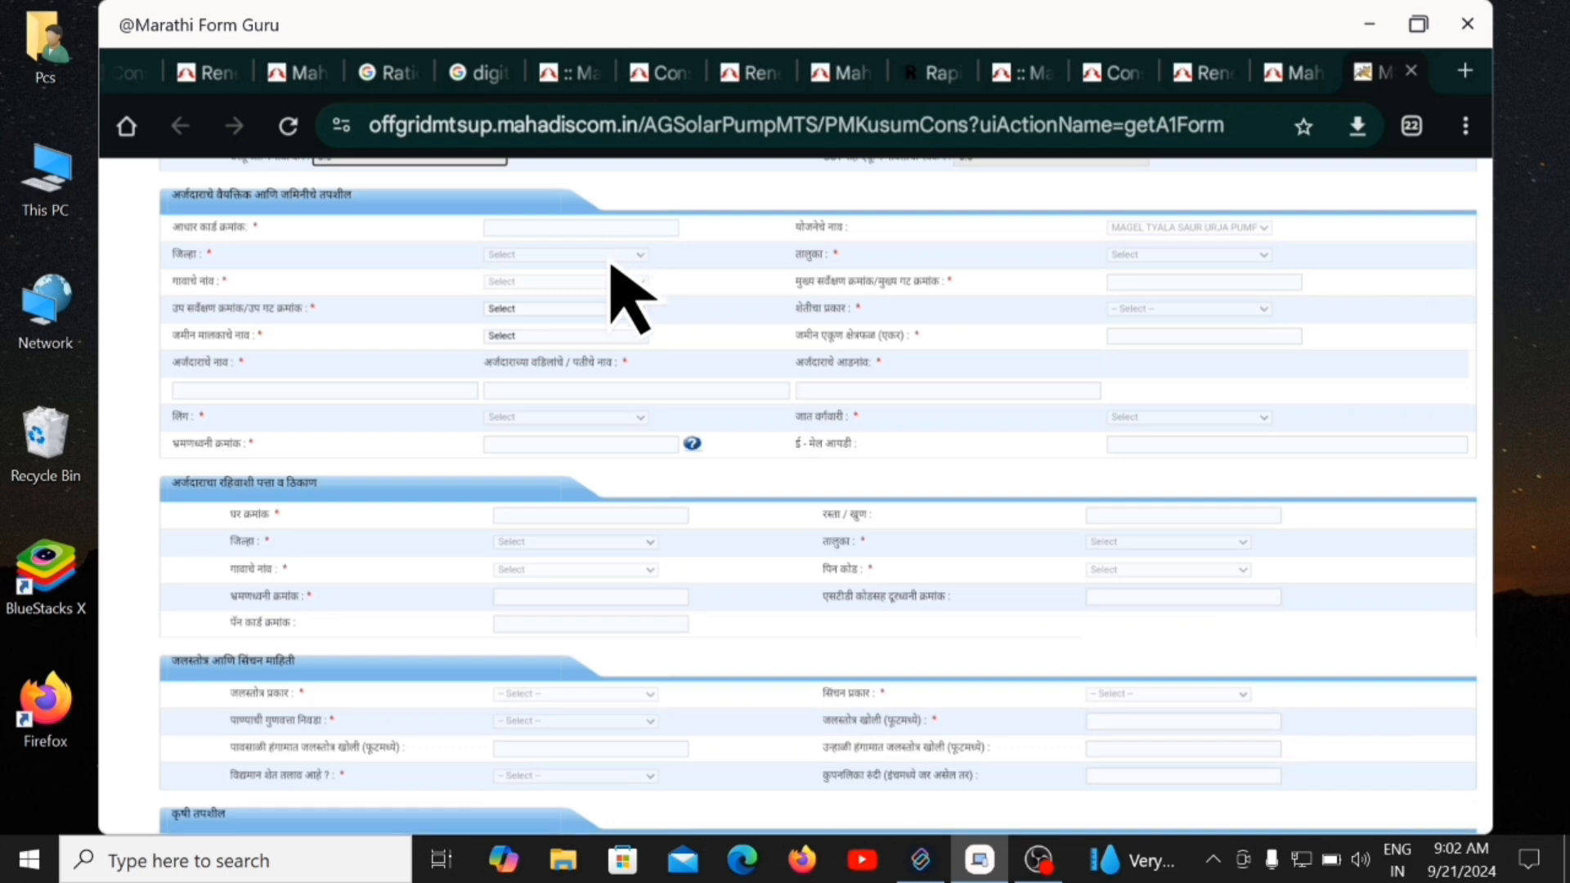
pyautogui.scroll(1, 615, 270)
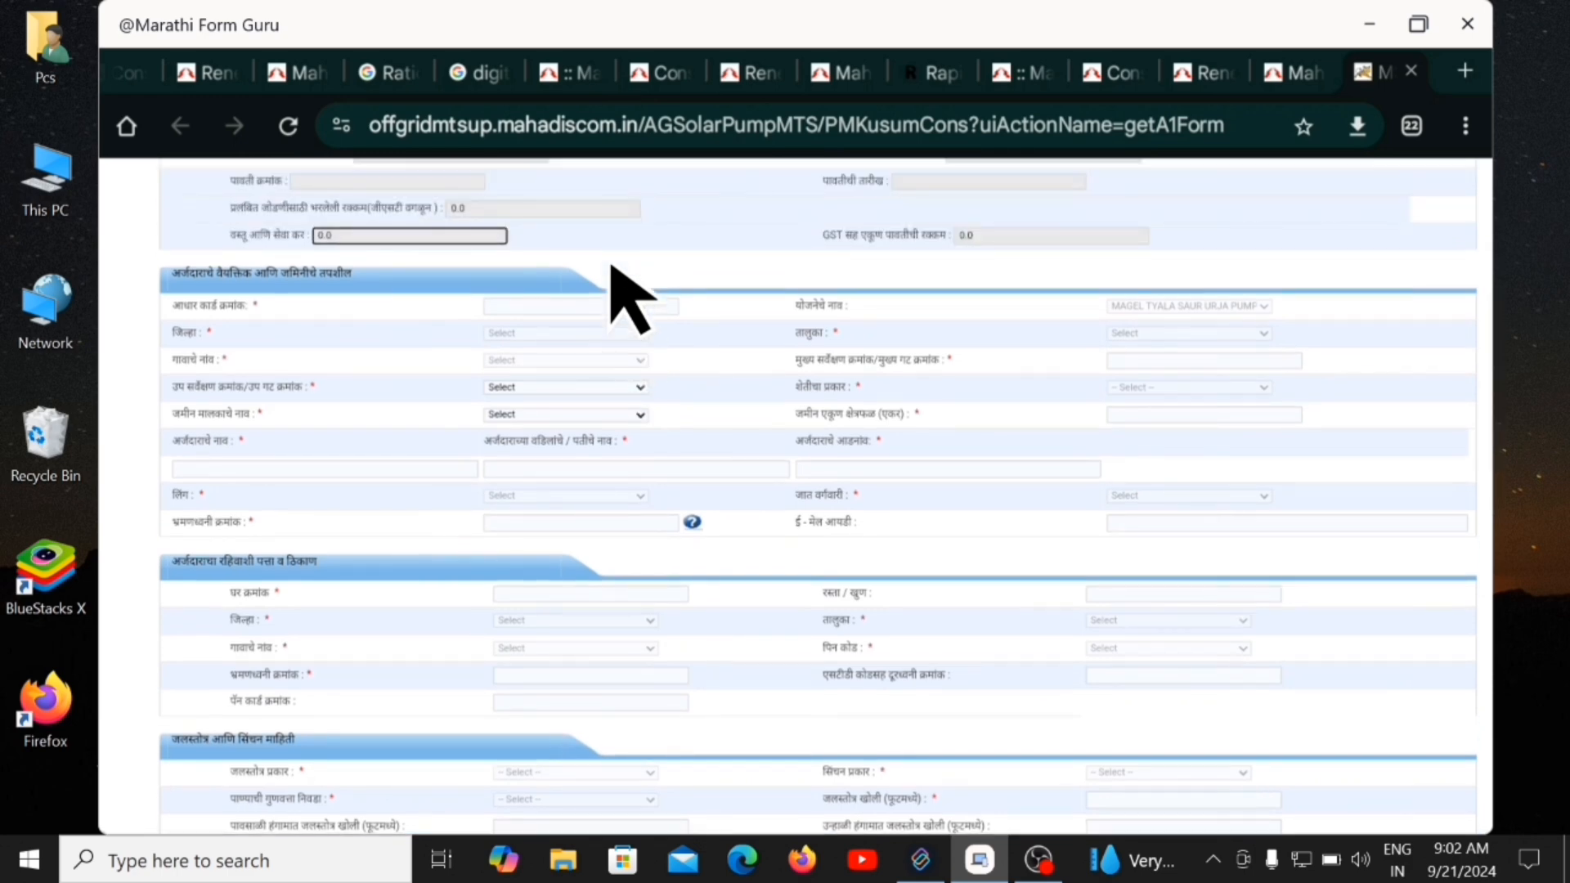
pyautogui.scroll(-2, 613, 270)
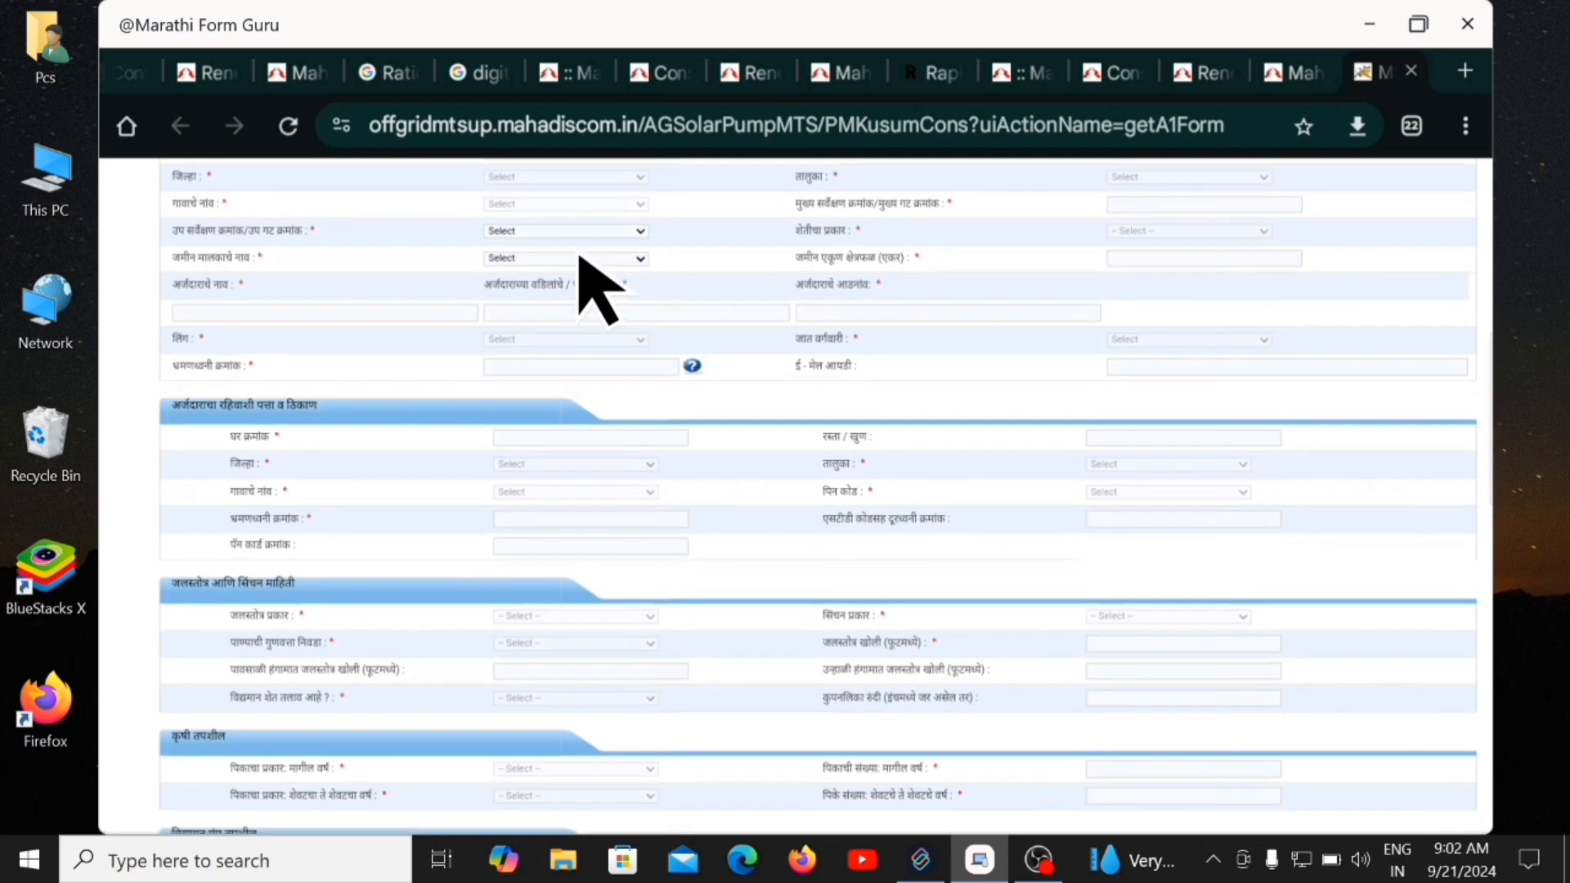
pyautogui.scroll(-1, 548, 237)
pyautogui.scroll(1, 517, 215)
pyautogui.scroll(2, 516, 214)
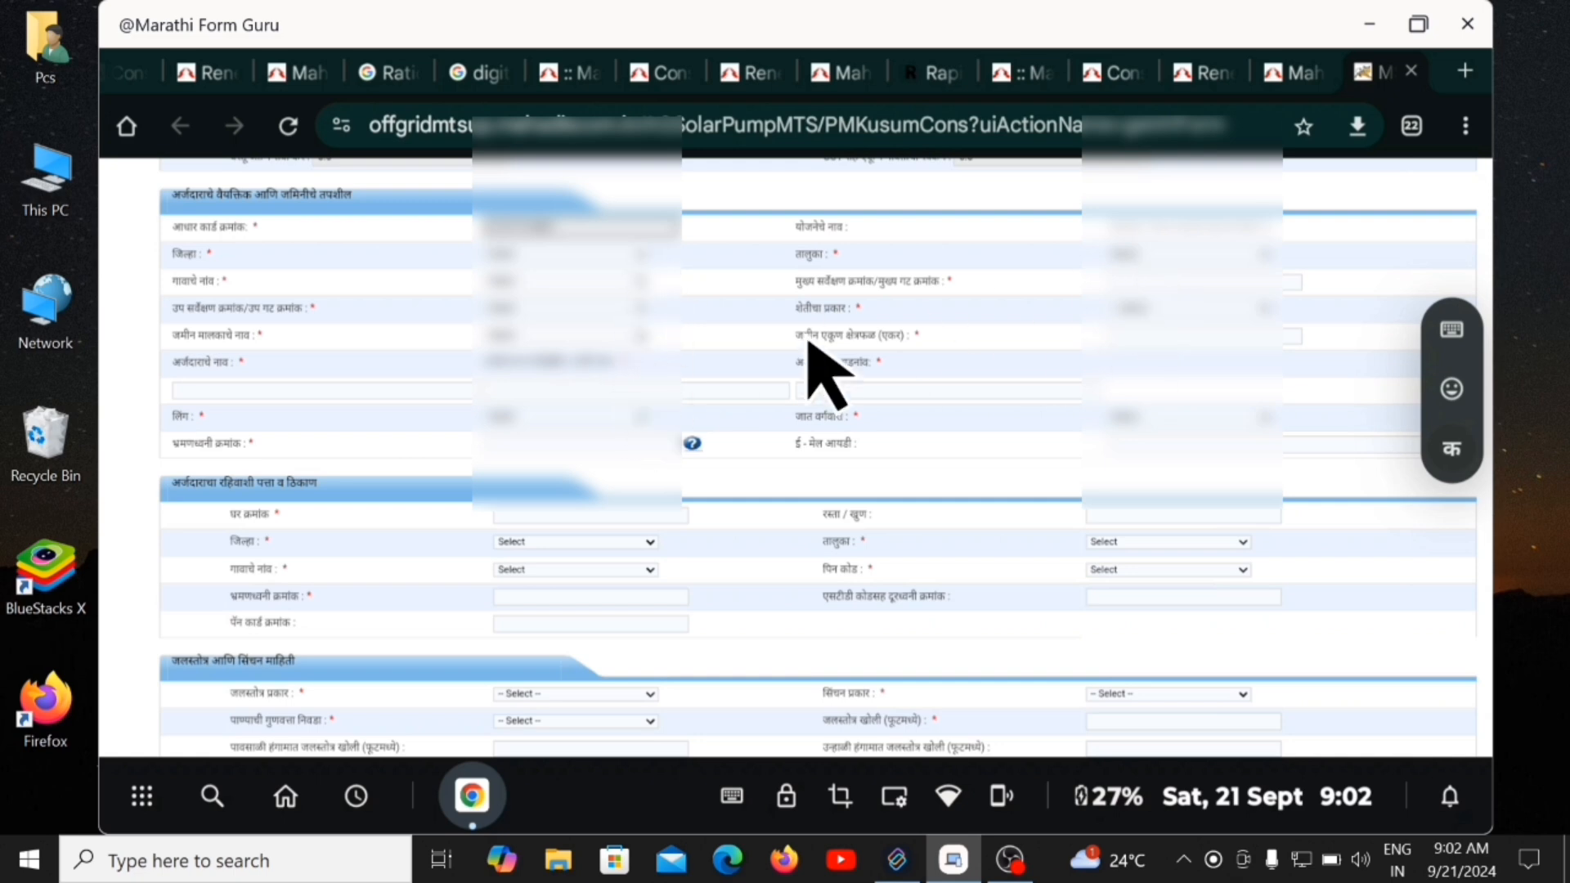
# Dismiss the site alert, set District to Chhatrapati Sambhajinagar, and pick a taluka from that district.
pyautogui.click(643, 260)
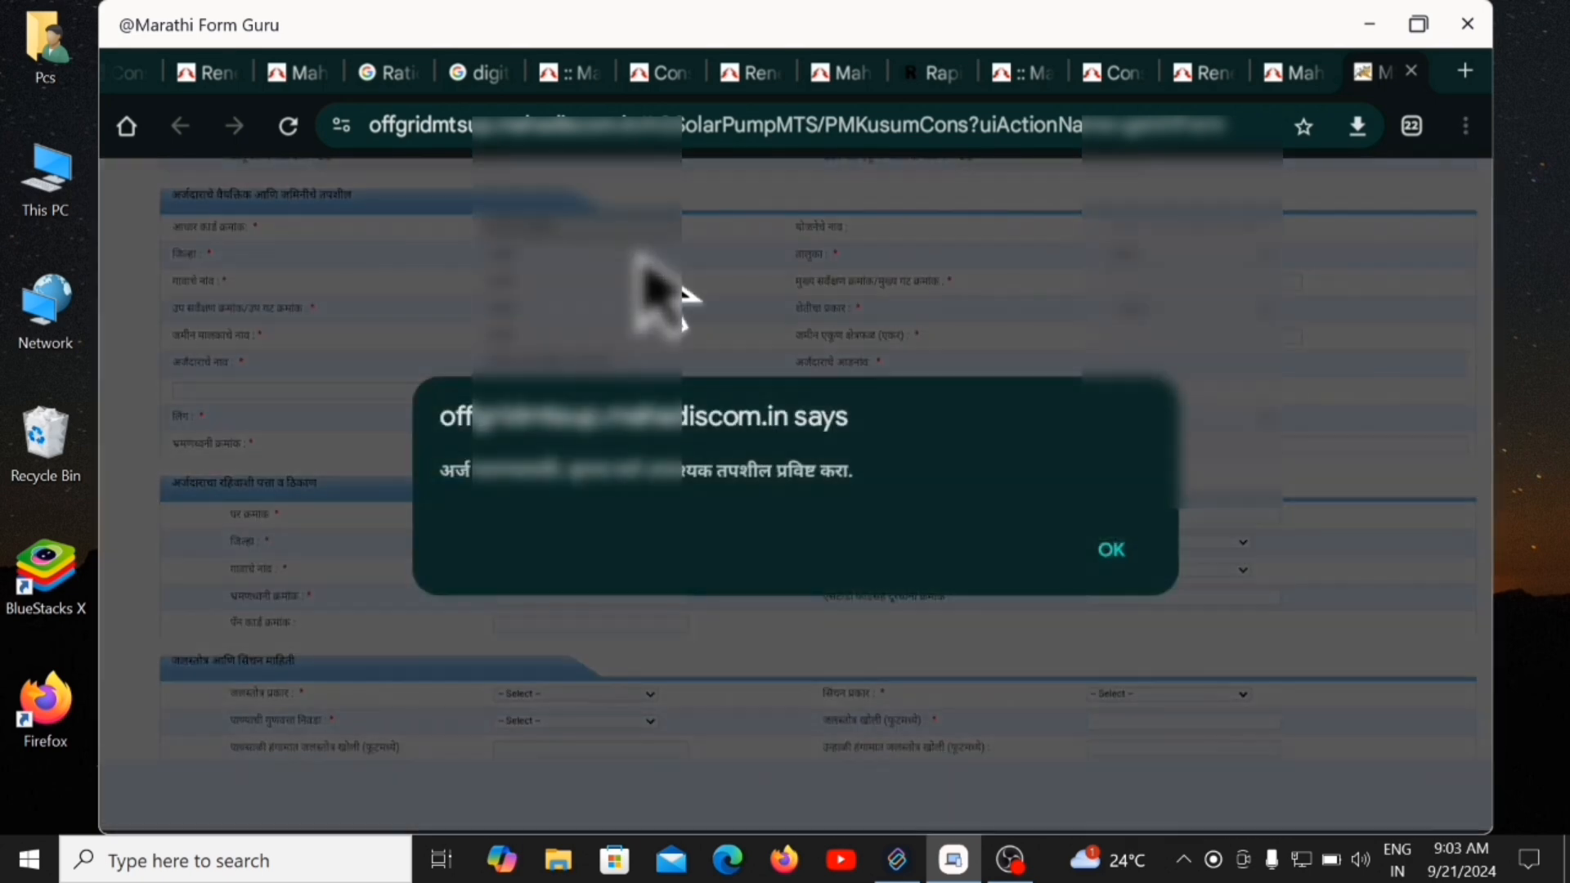
pyautogui.click(1106, 549)
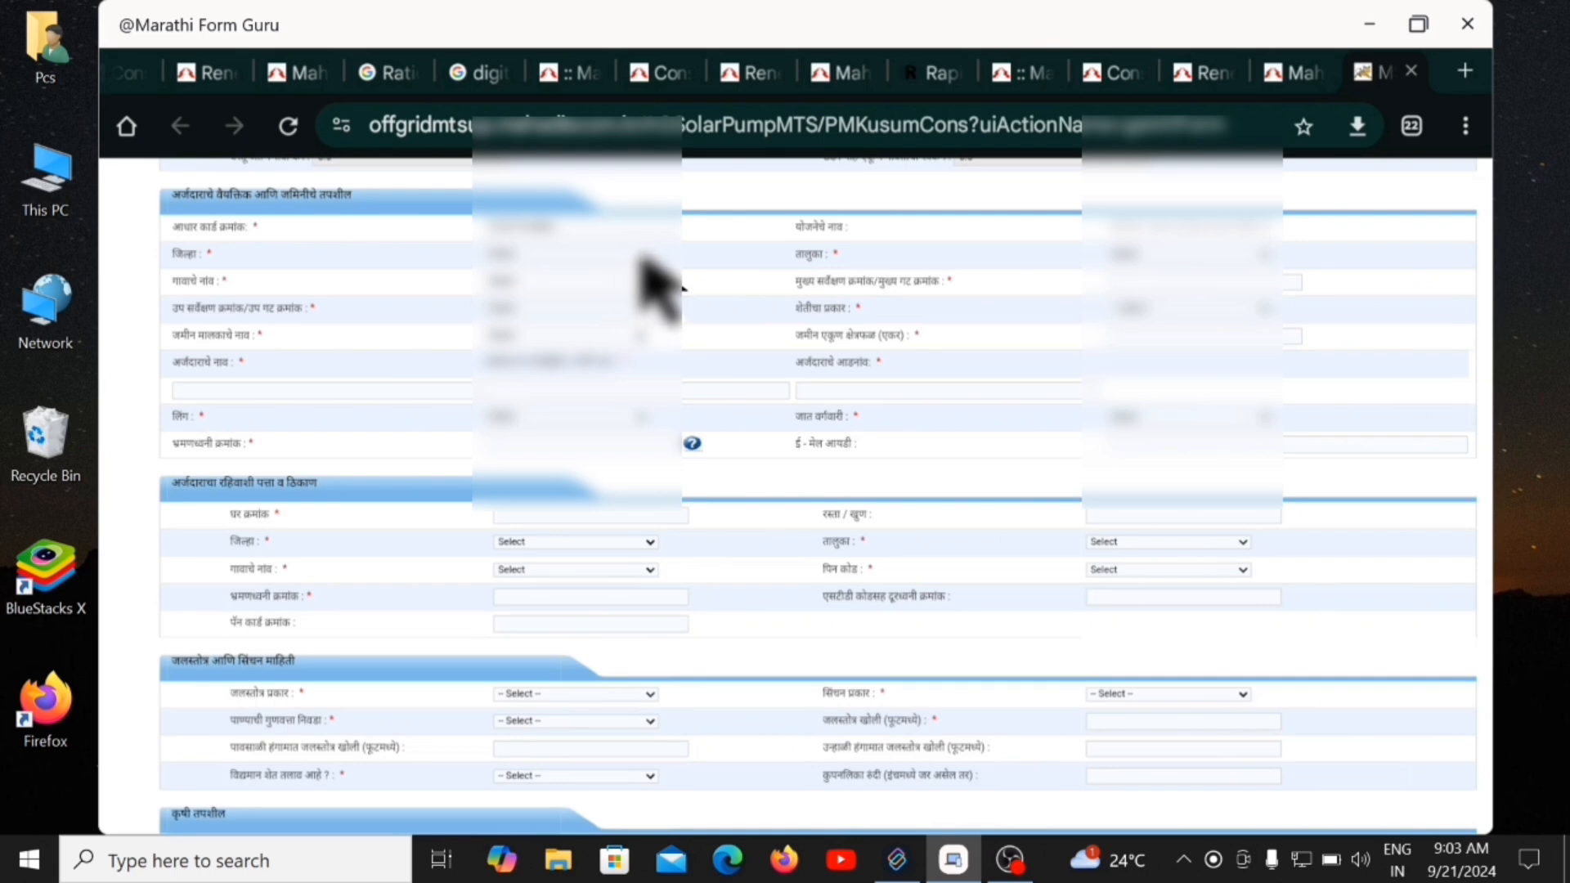
pyautogui.click(642, 267)
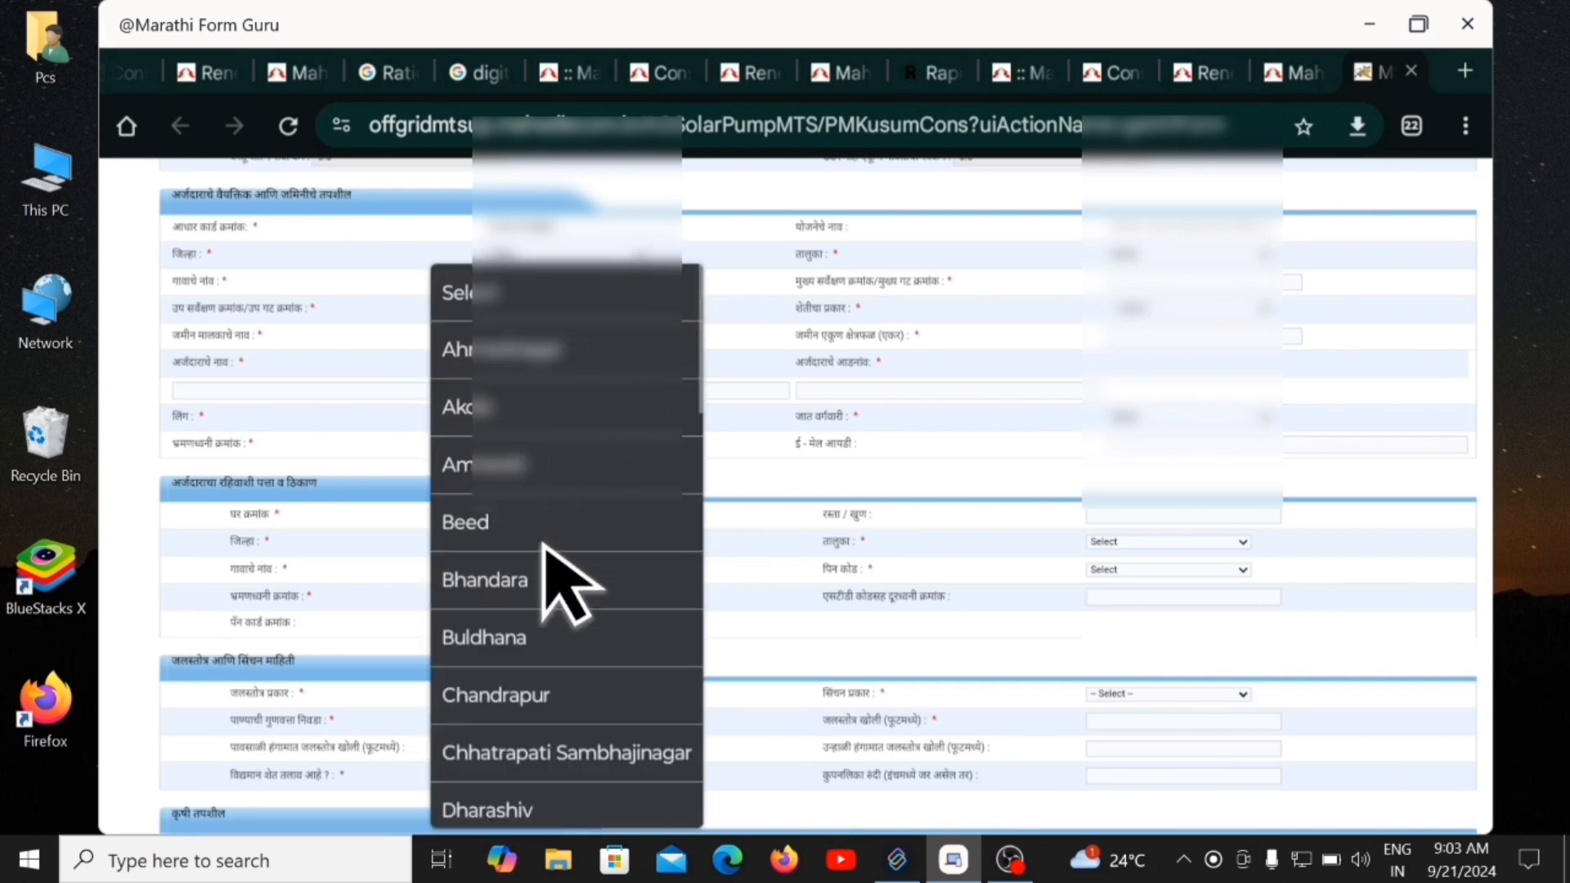
pyautogui.click(542, 754)
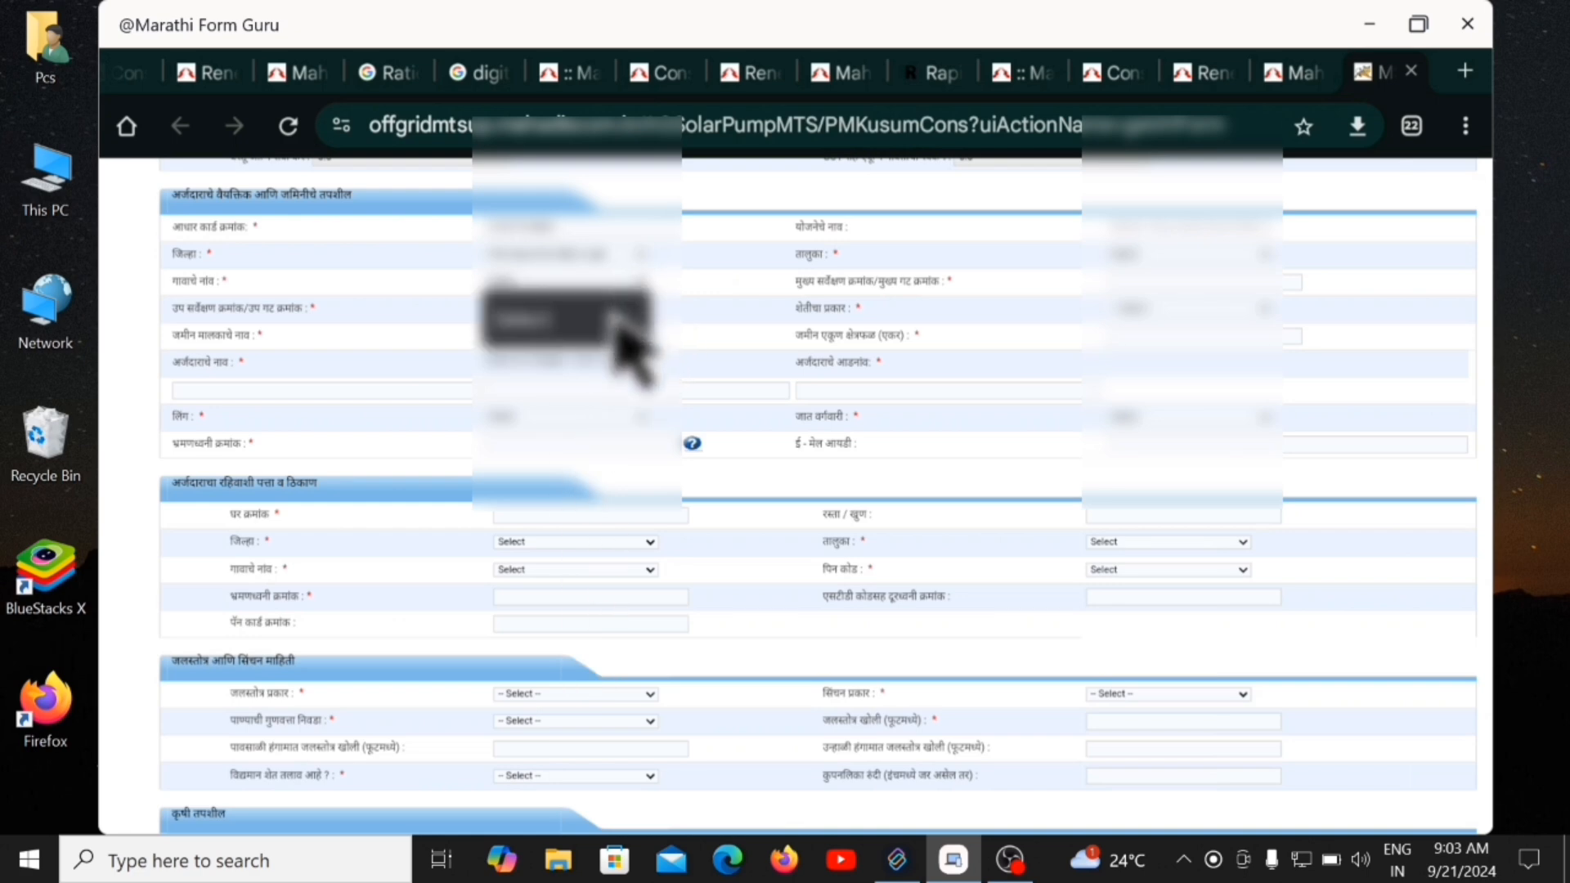
pyautogui.click(1267, 261)
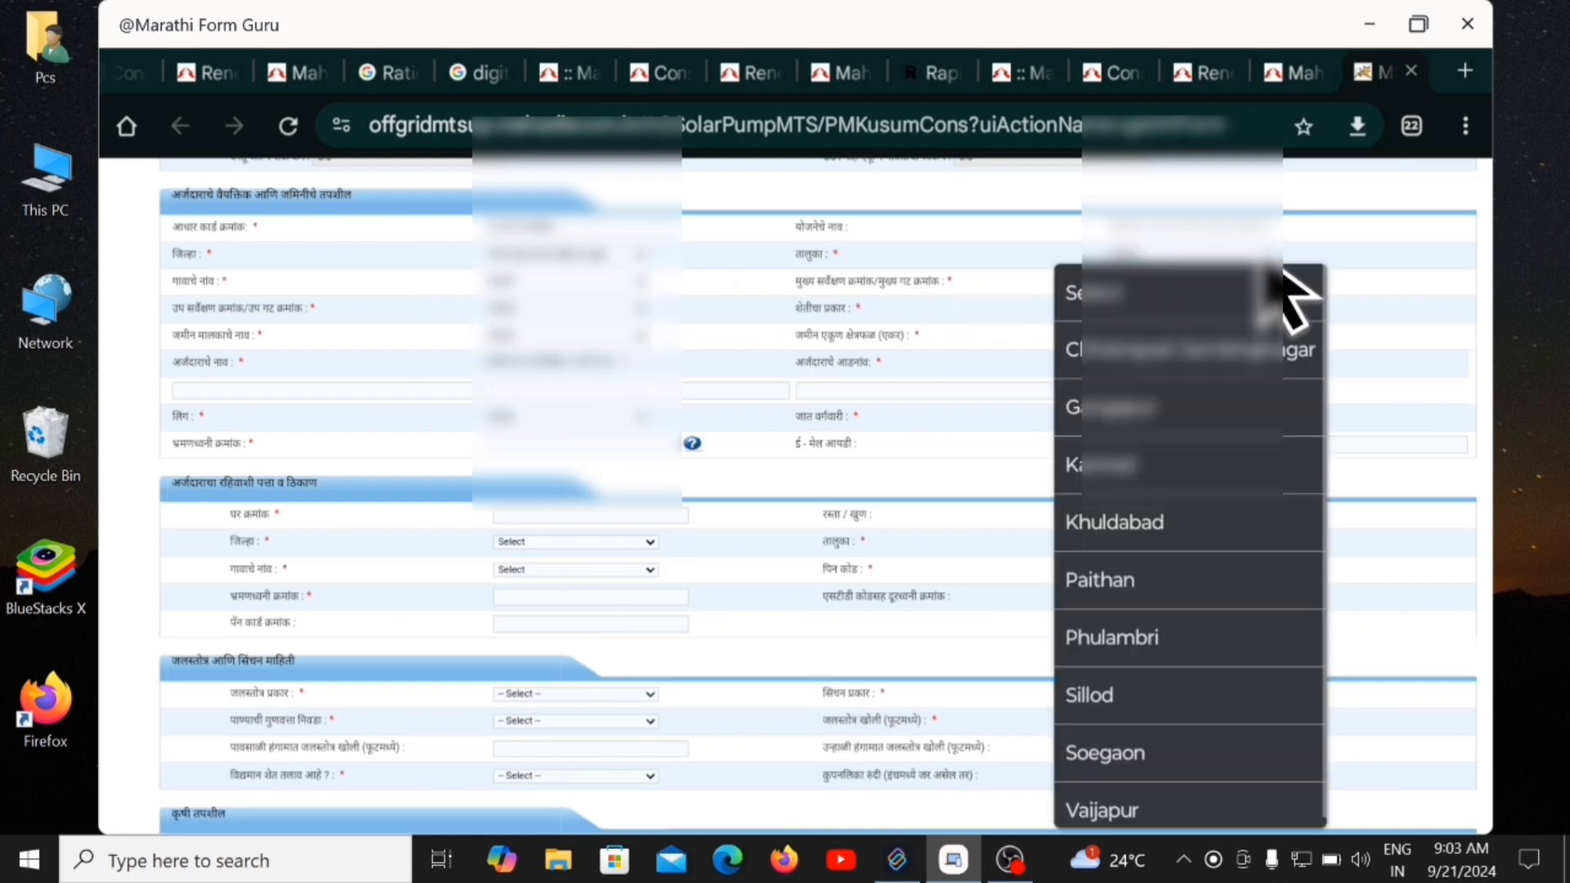
pyautogui.click(1119, 713)
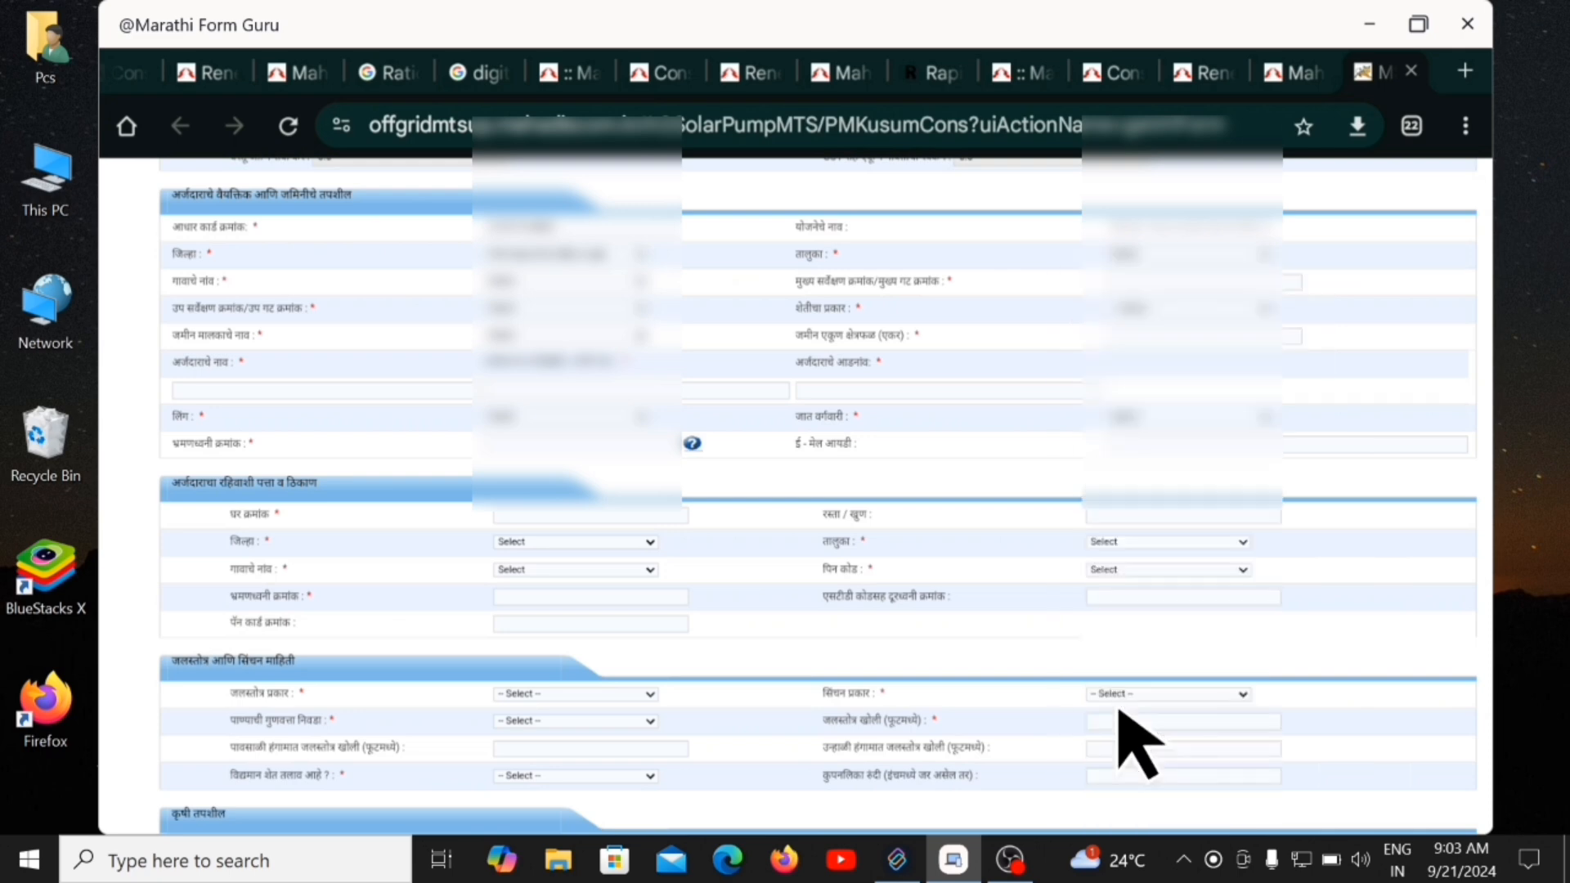
# Select the applicant's village from the Village list.
pyautogui.click(644, 288)
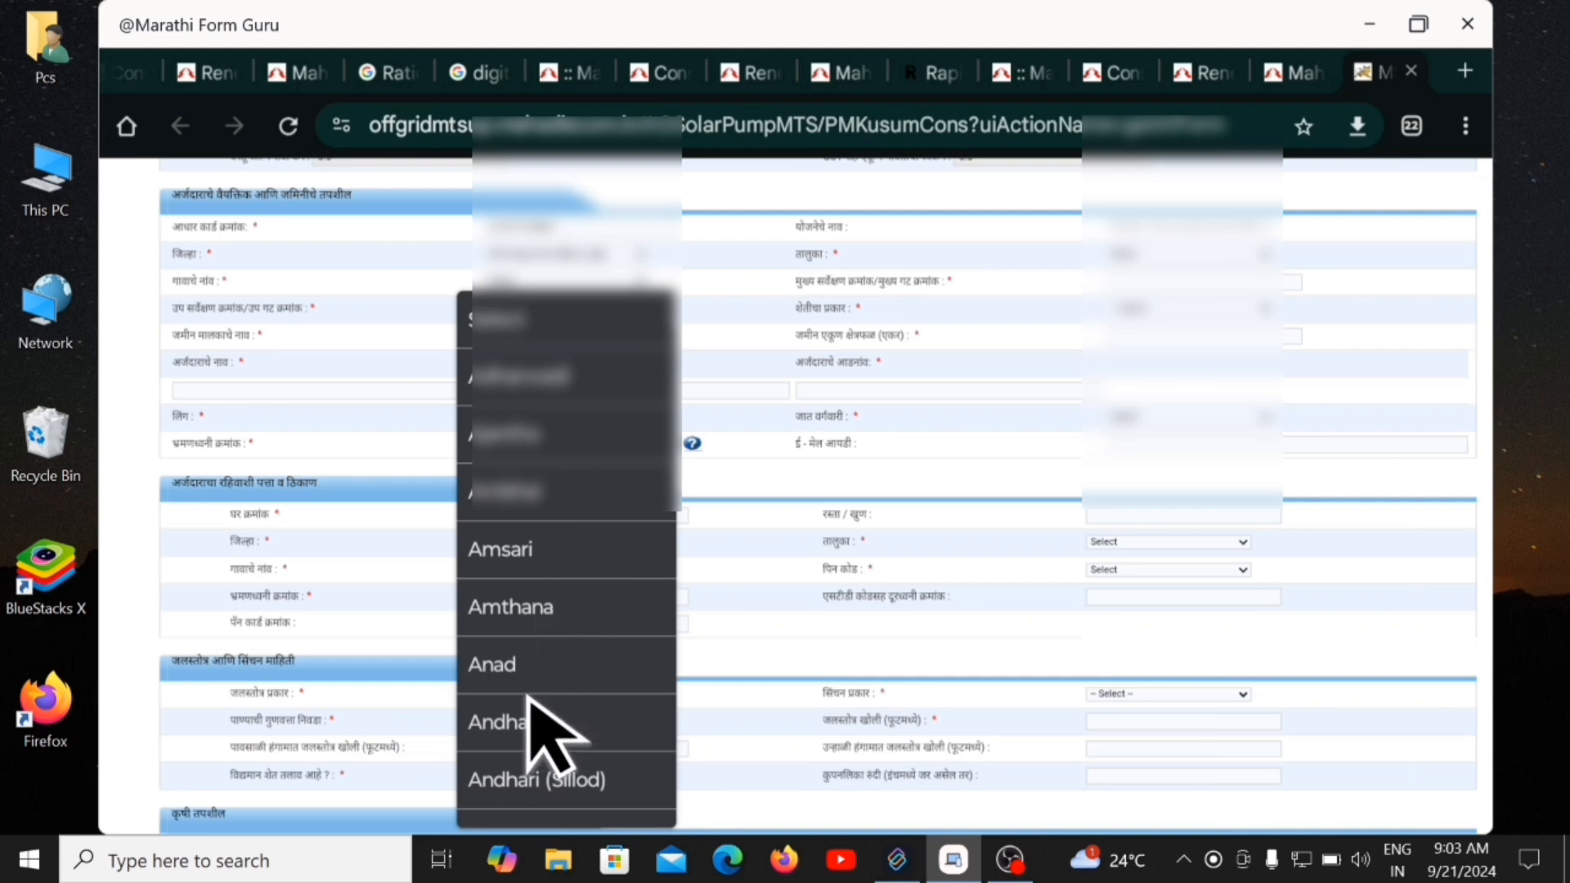
pyautogui.scroll(-8, 536, 515)
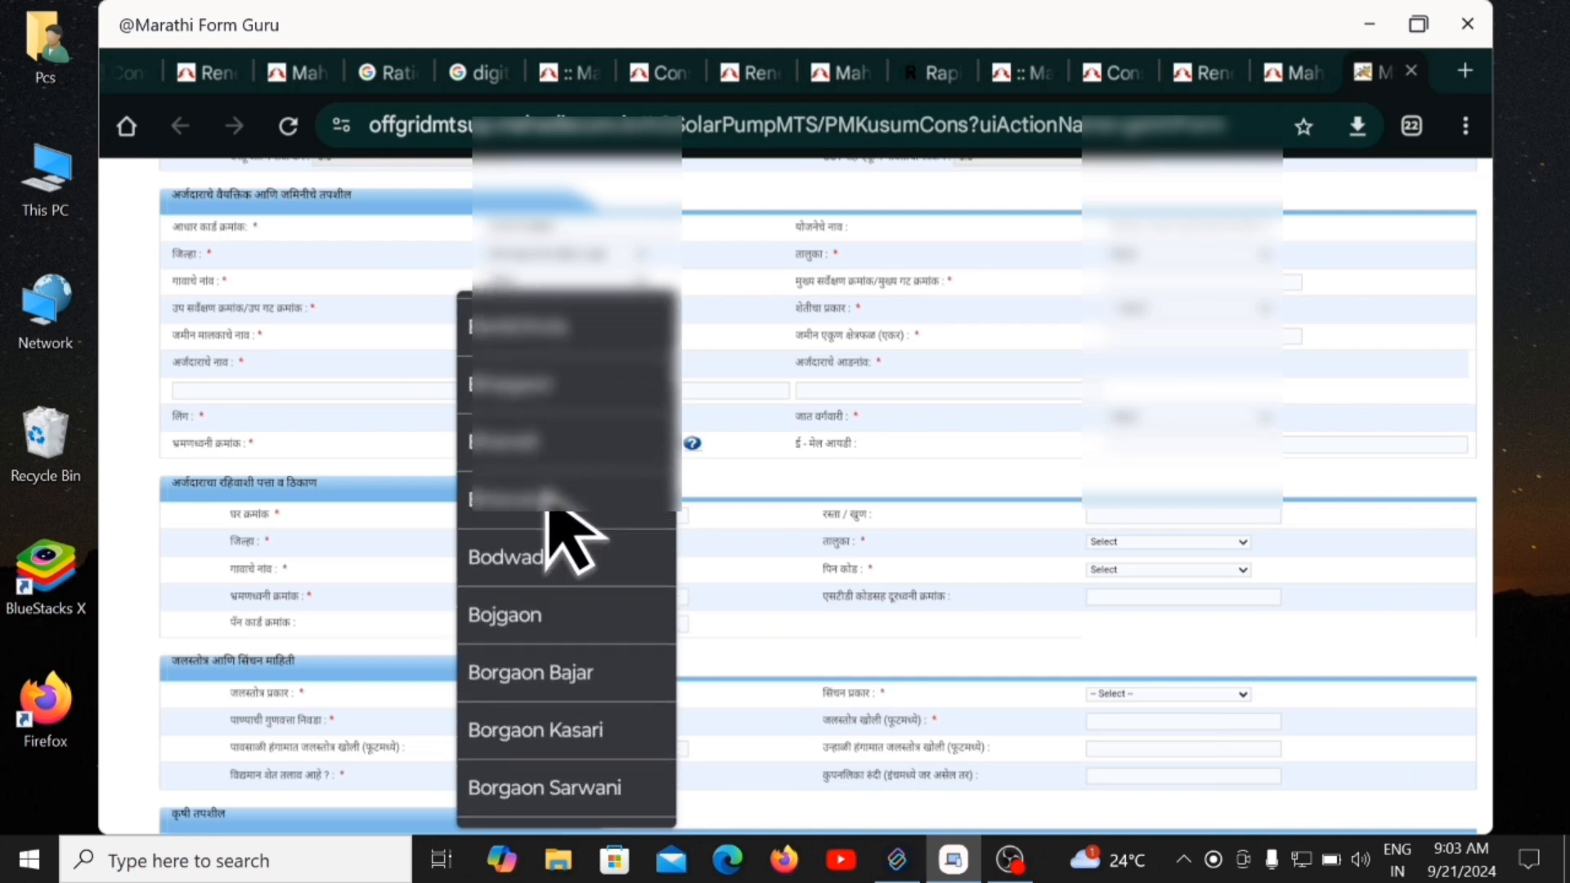
pyautogui.scroll(-10, 536, 517)
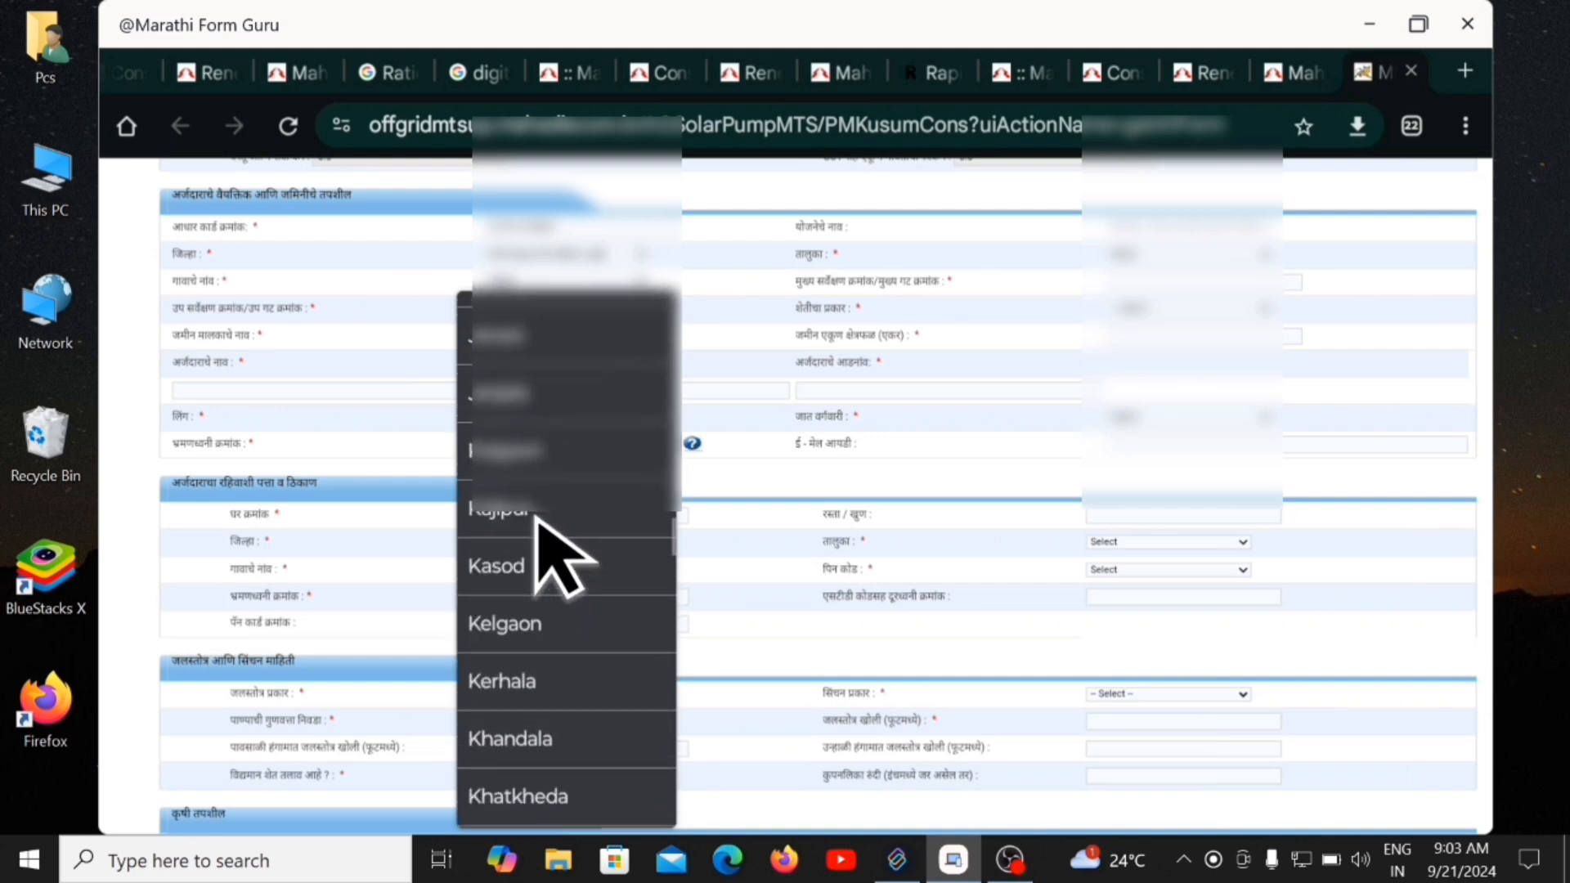
pyautogui.scroll(-5, 539, 523)
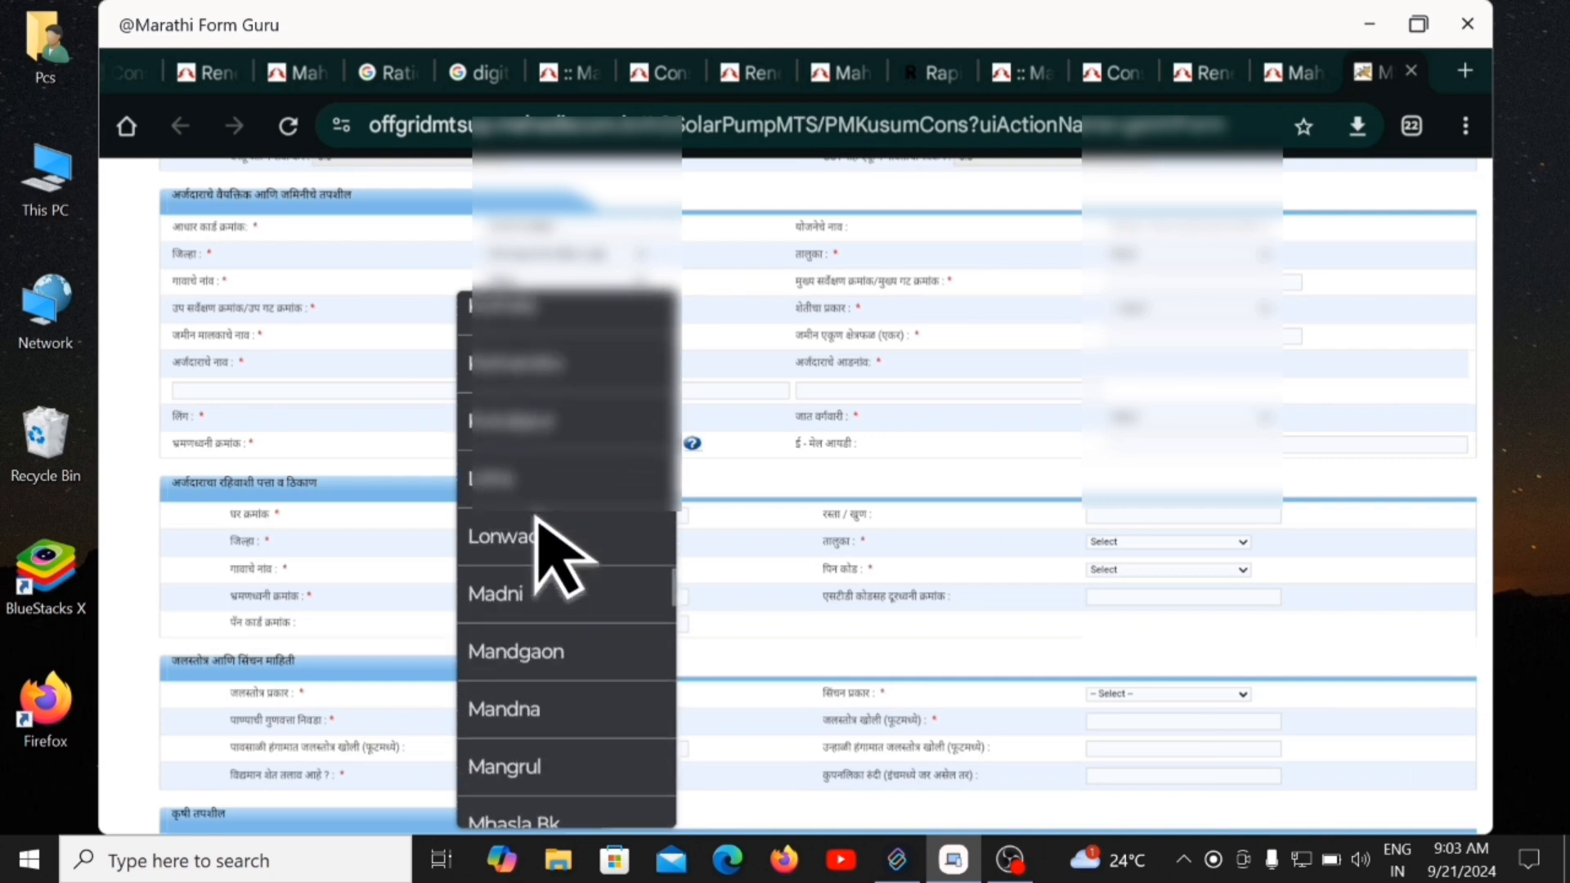
pyautogui.click(523, 603)
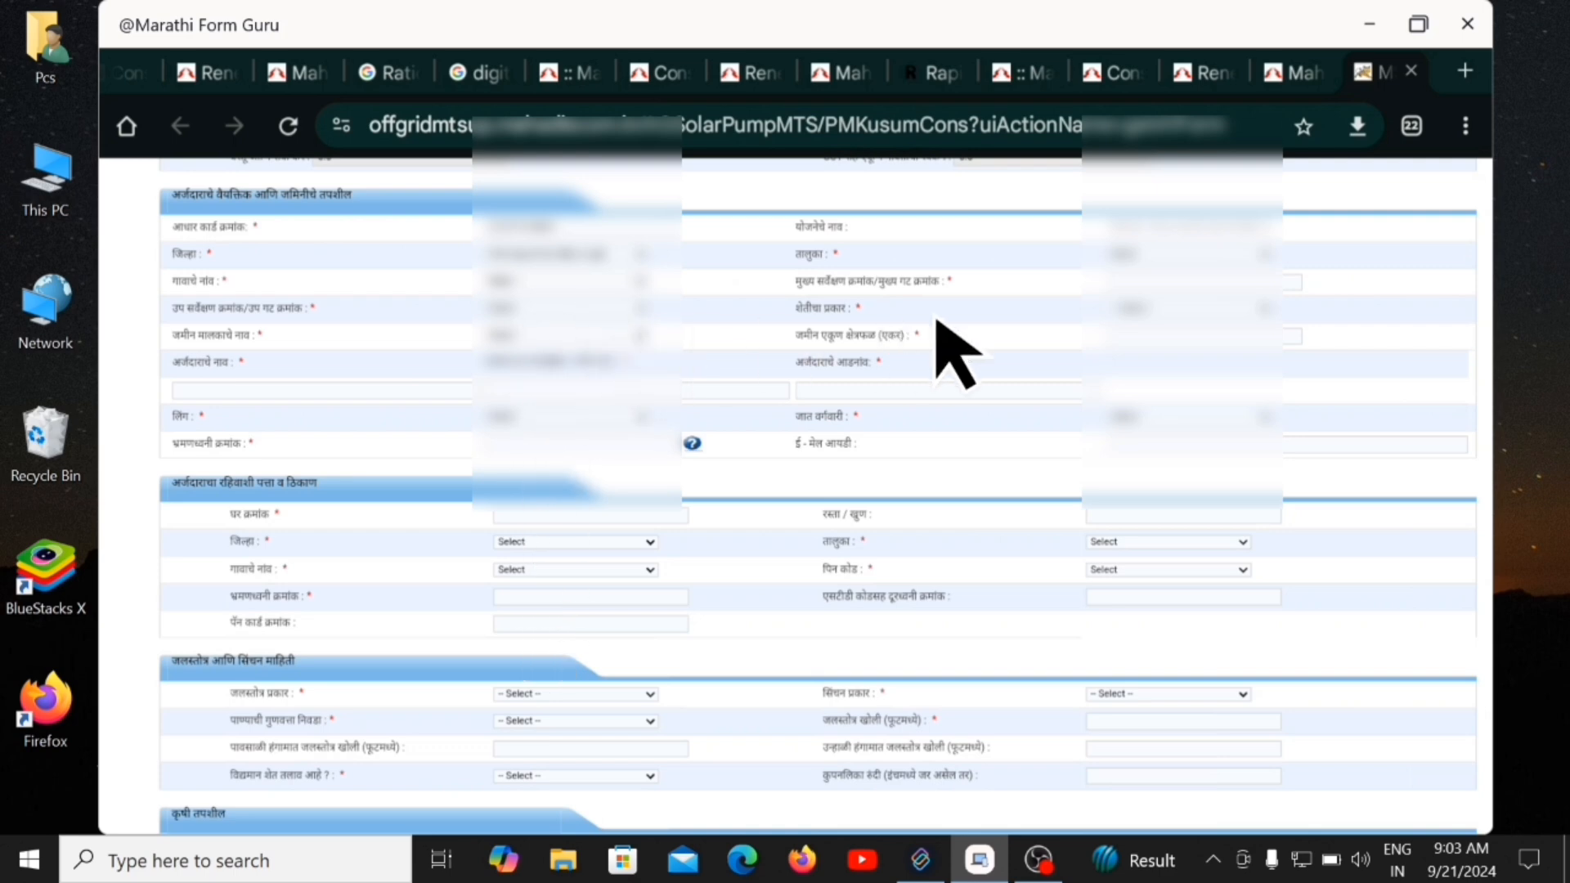
# Enter the main survey number and bring up the next land-details list.
pyautogui.click(1137, 282)
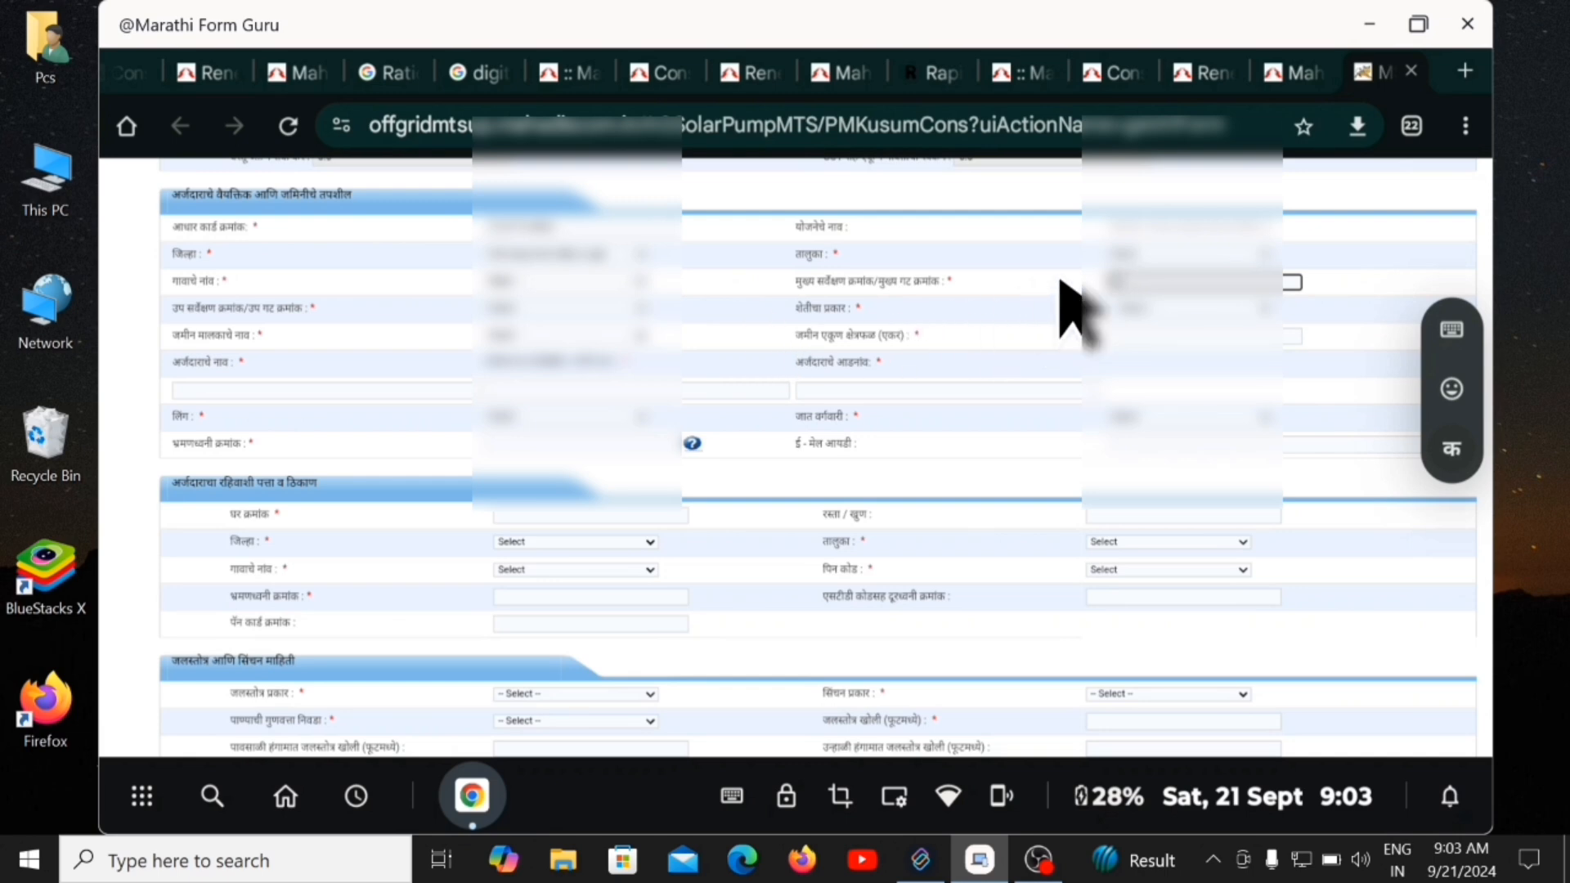
pyautogui.click(644, 283)
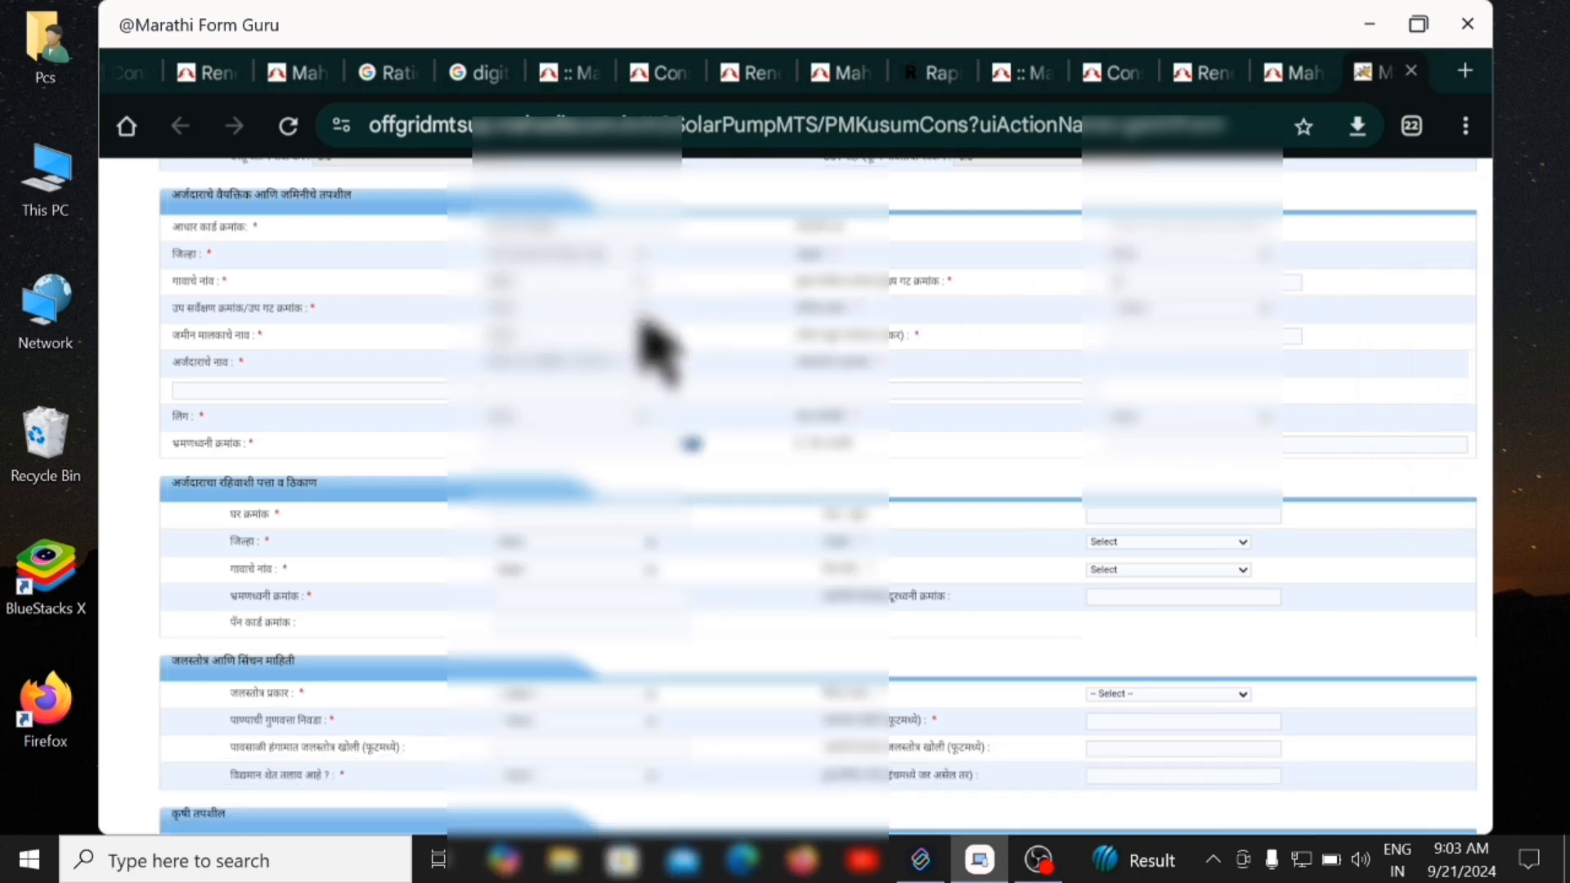
pyautogui.click(642, 287)
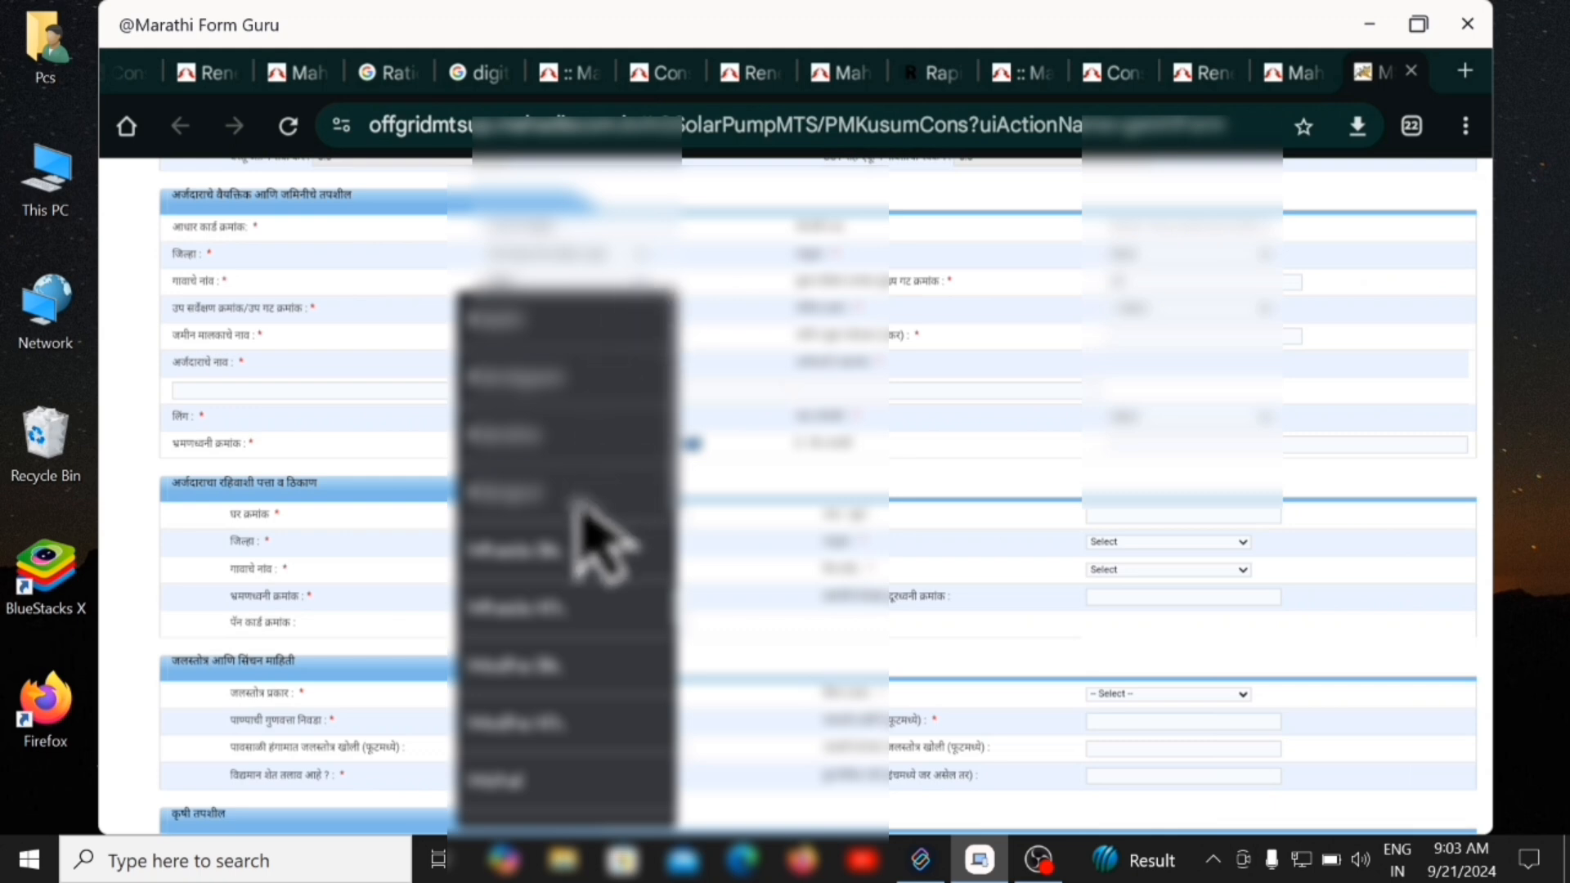
pyautogui.scroll(-3, 594, 536)
pyautogui.scroll(-5, 594, 536)
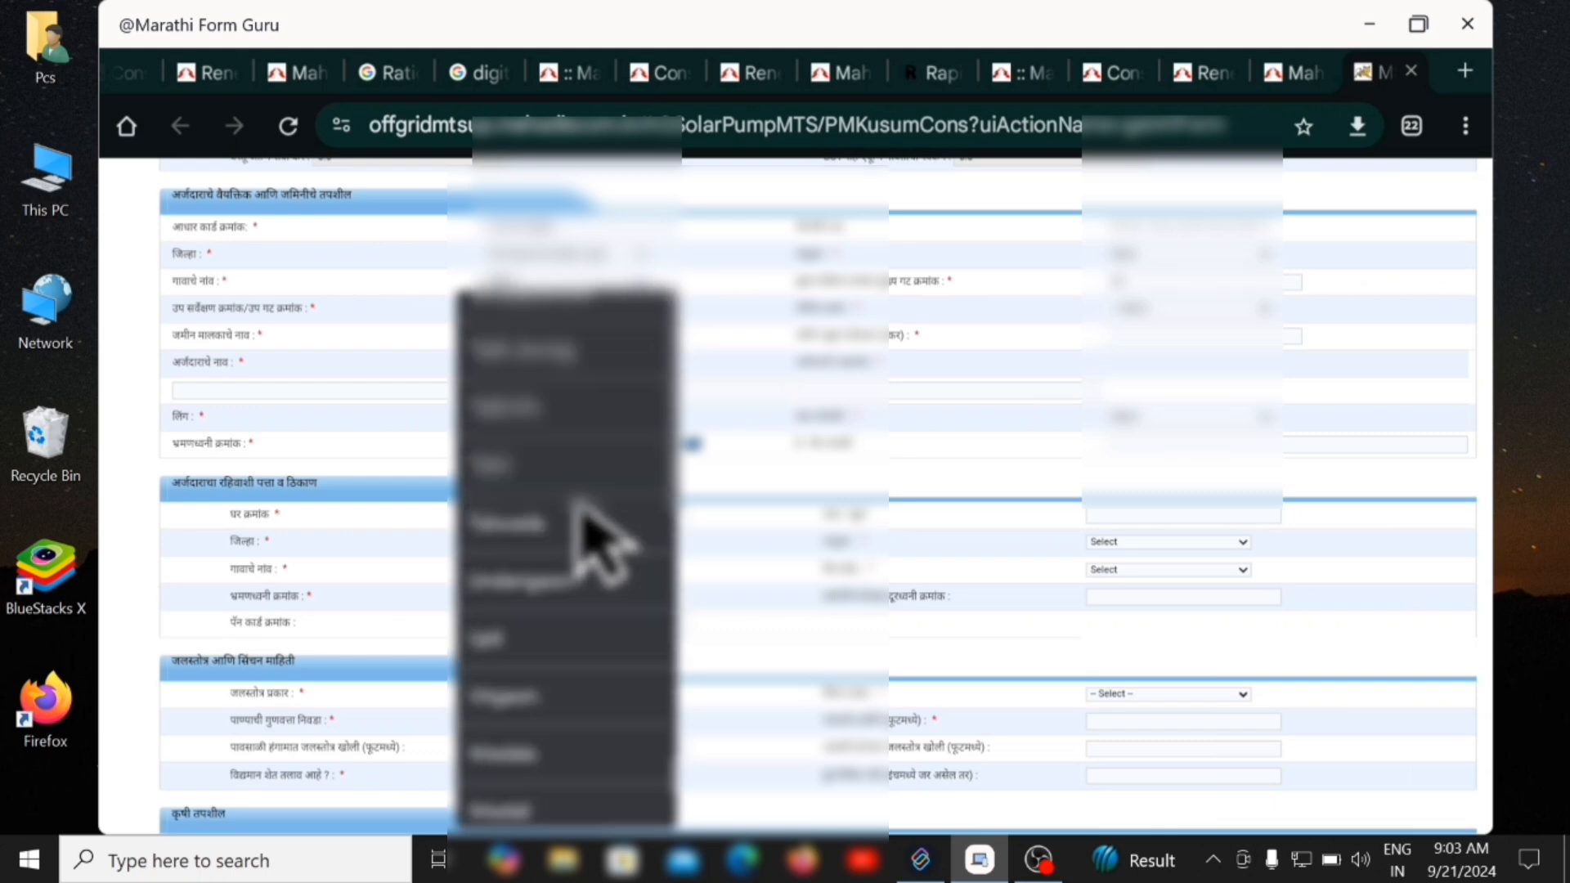
pyautogui.scroll(-4, 583, 508)
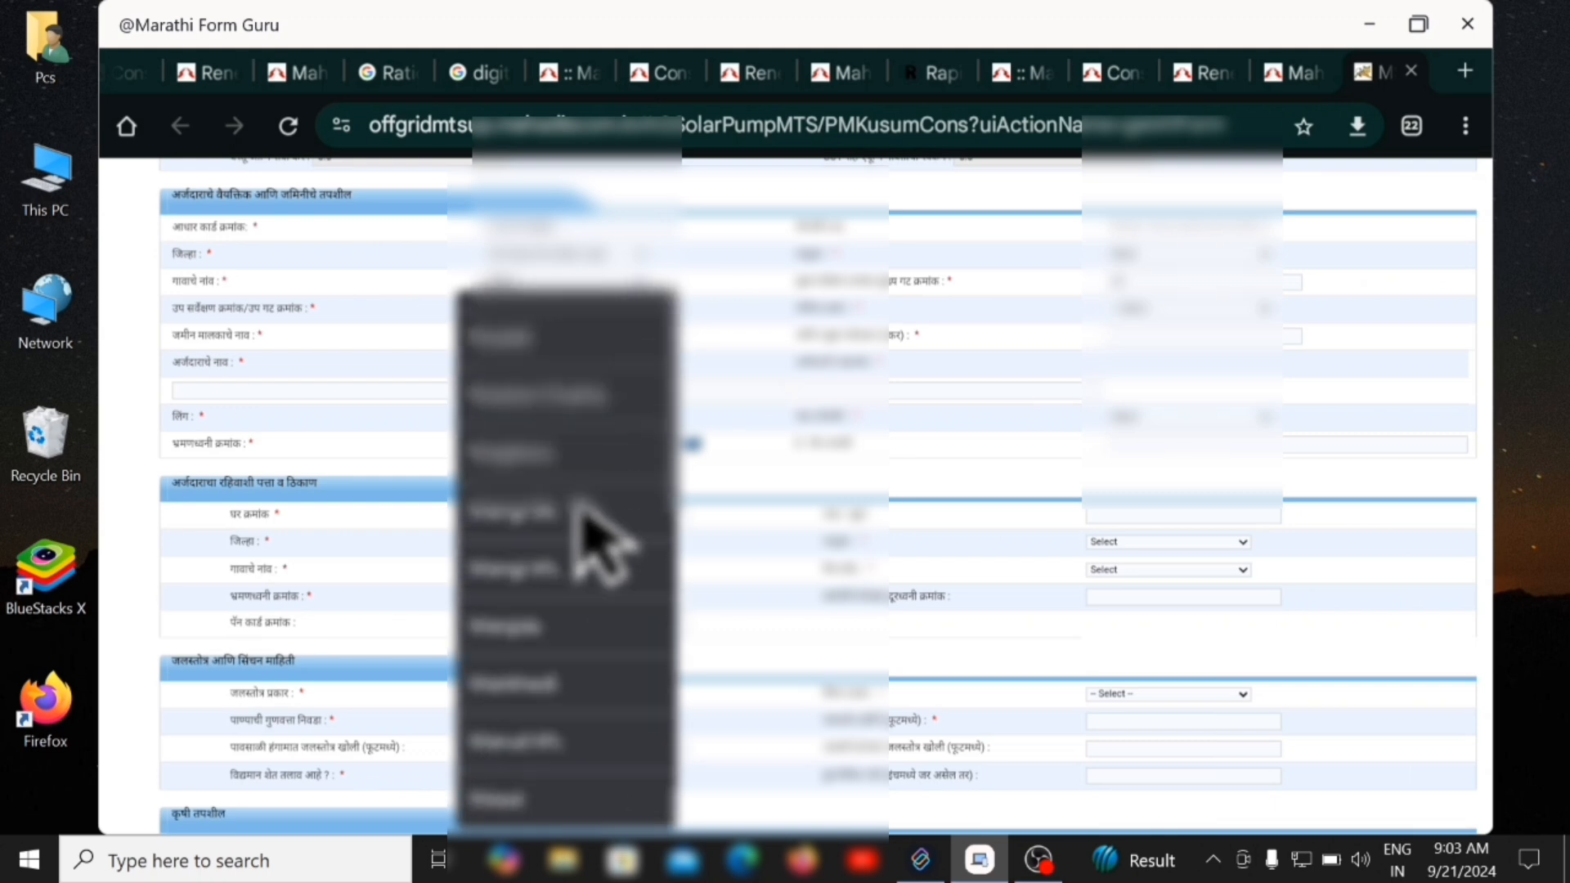
pyautogui.scroll(-8, 580, 508)
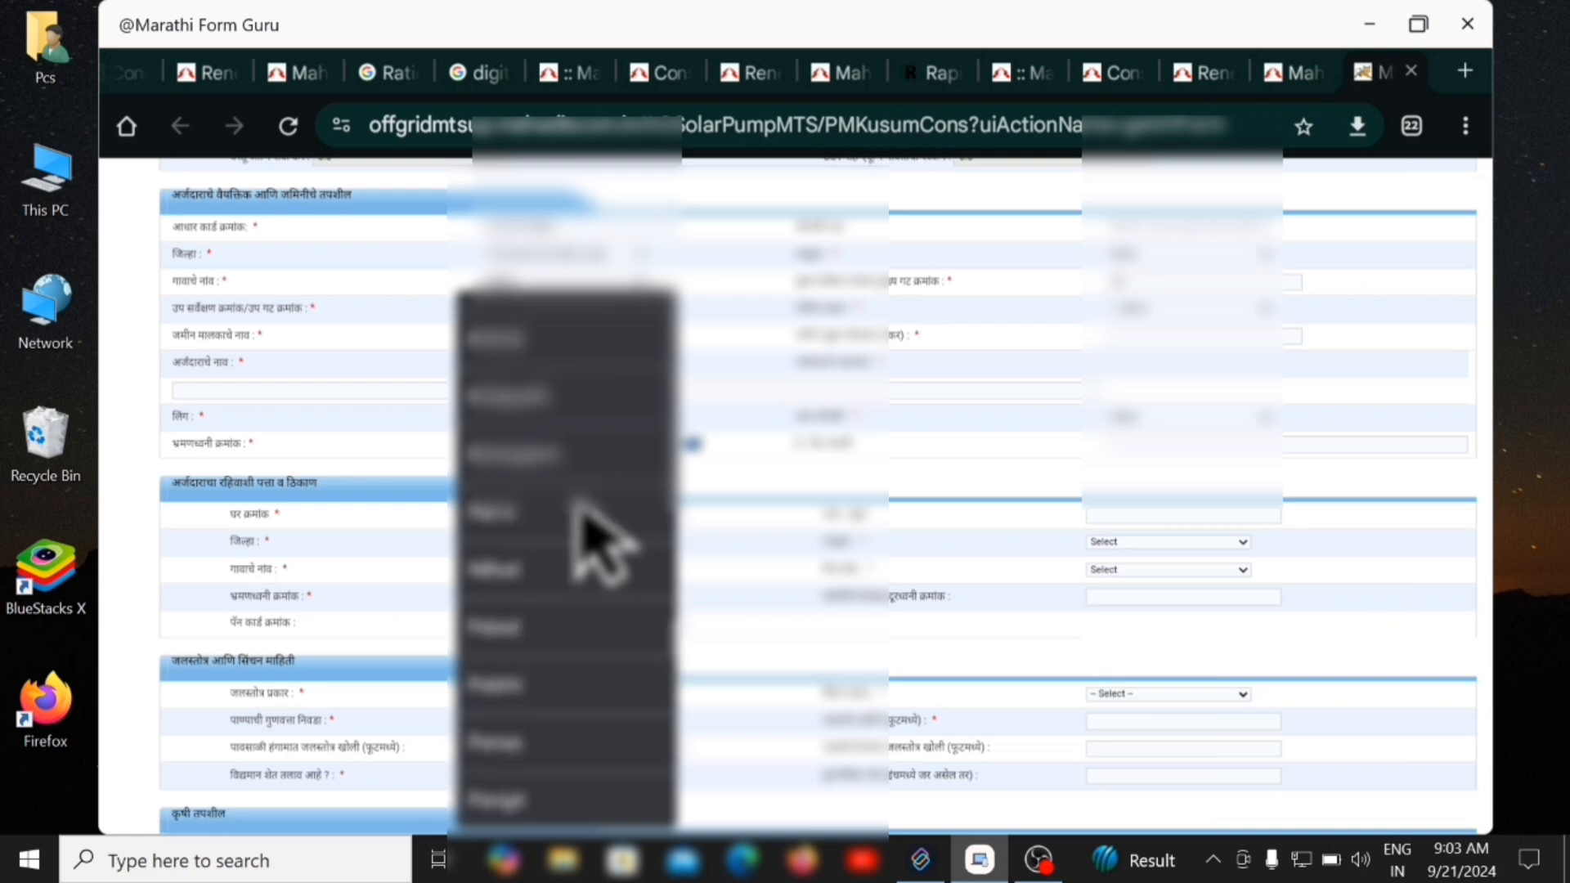
pyautogui.scroll(-3, 575, 505)
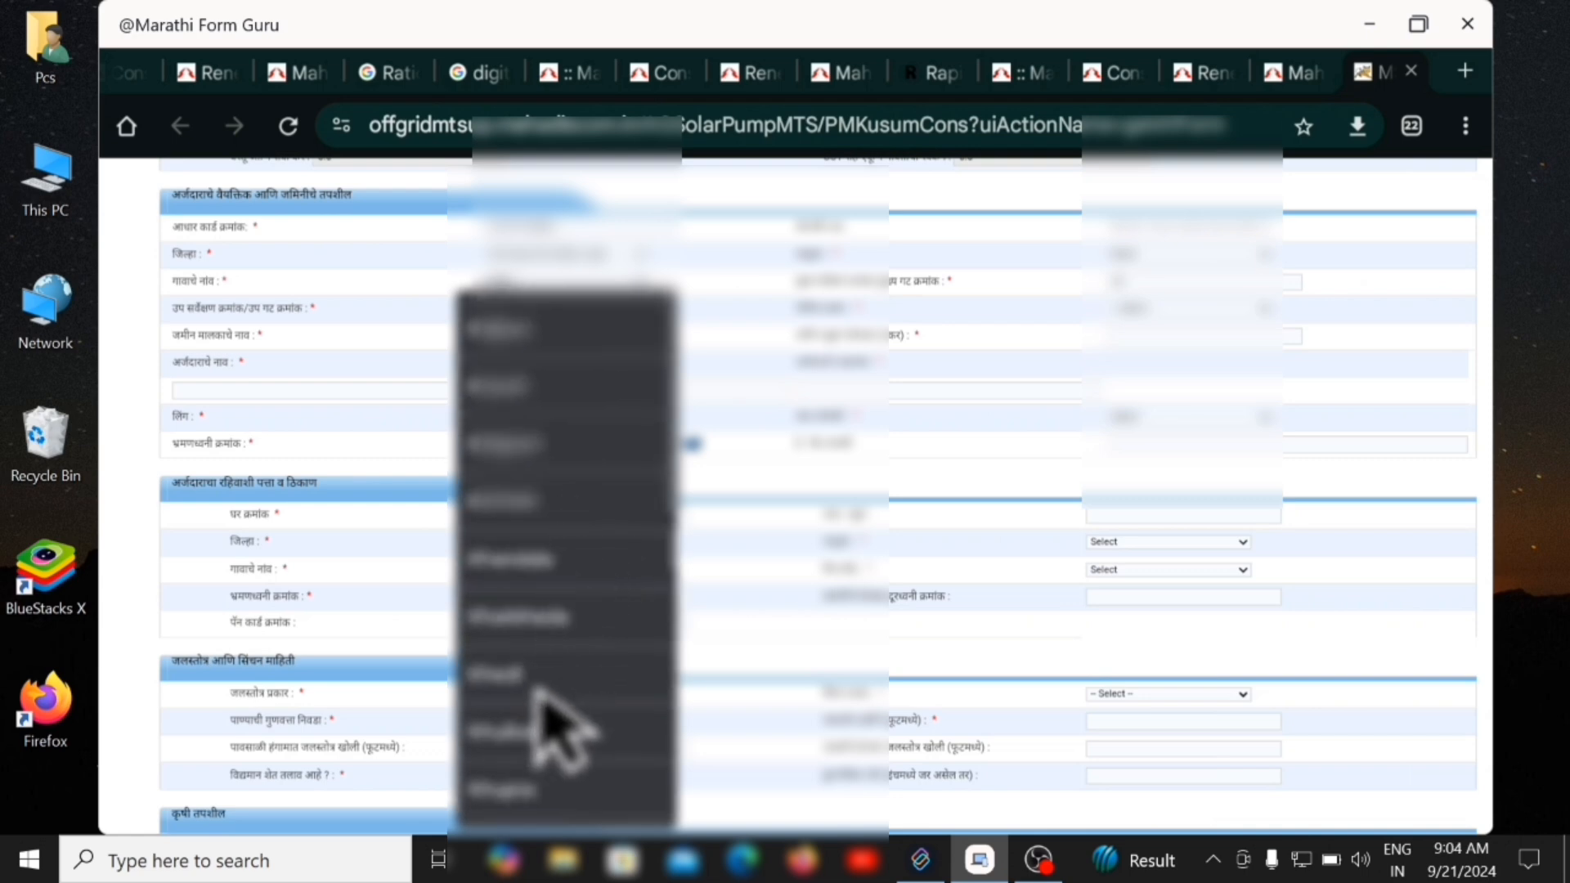
# Choose the sub-survey number entries and the farm type.
pyautogui.click(530, 797)
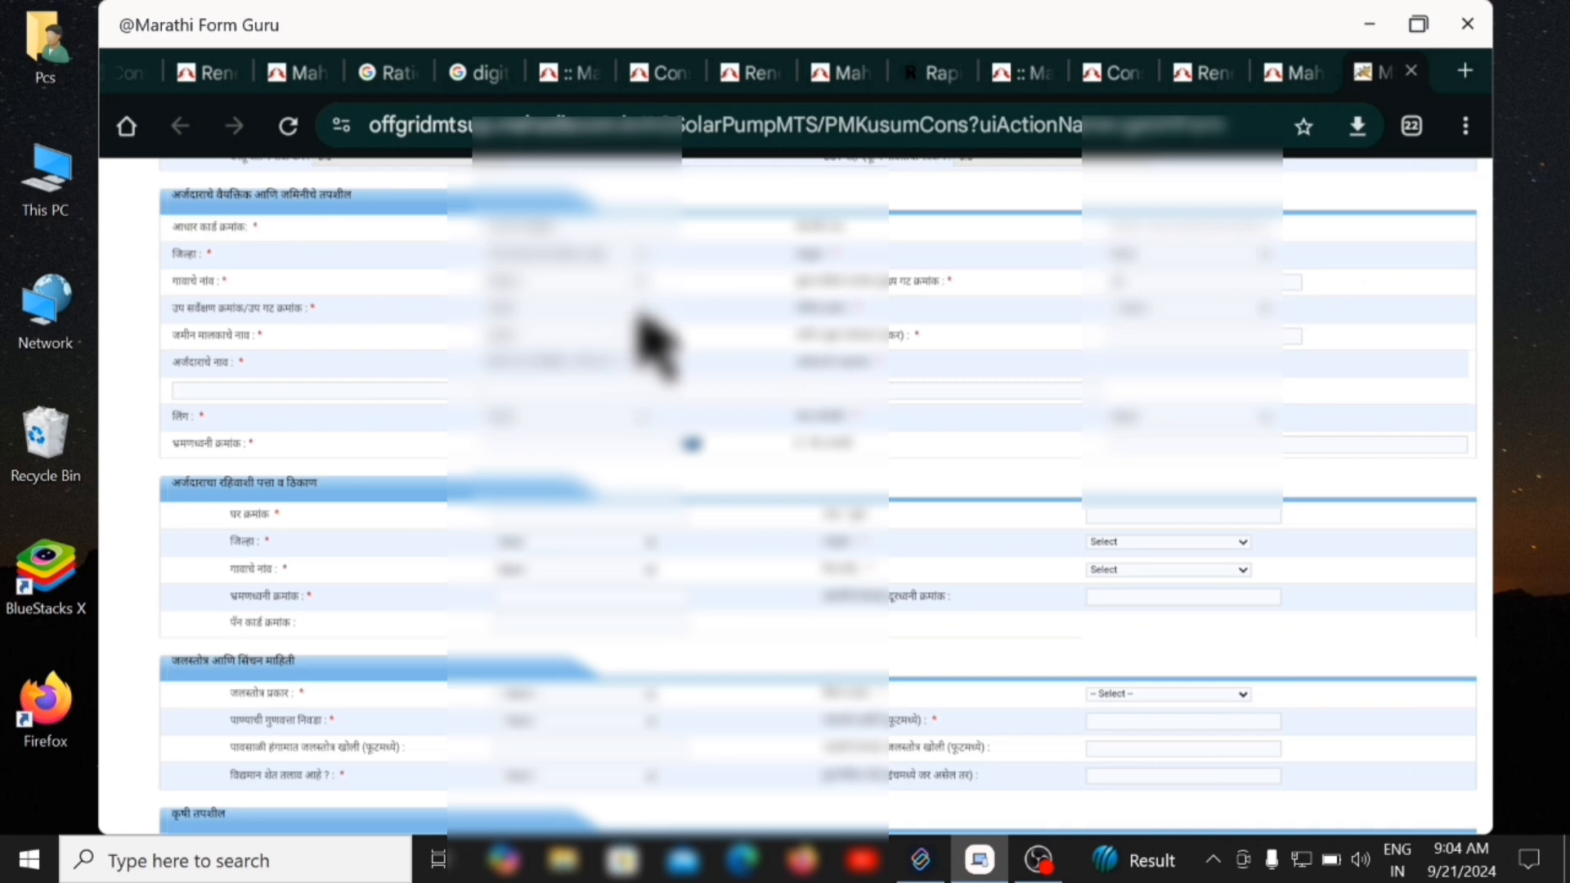
pyautogui.click(633, 350)
pyautogui.click(563, 409)
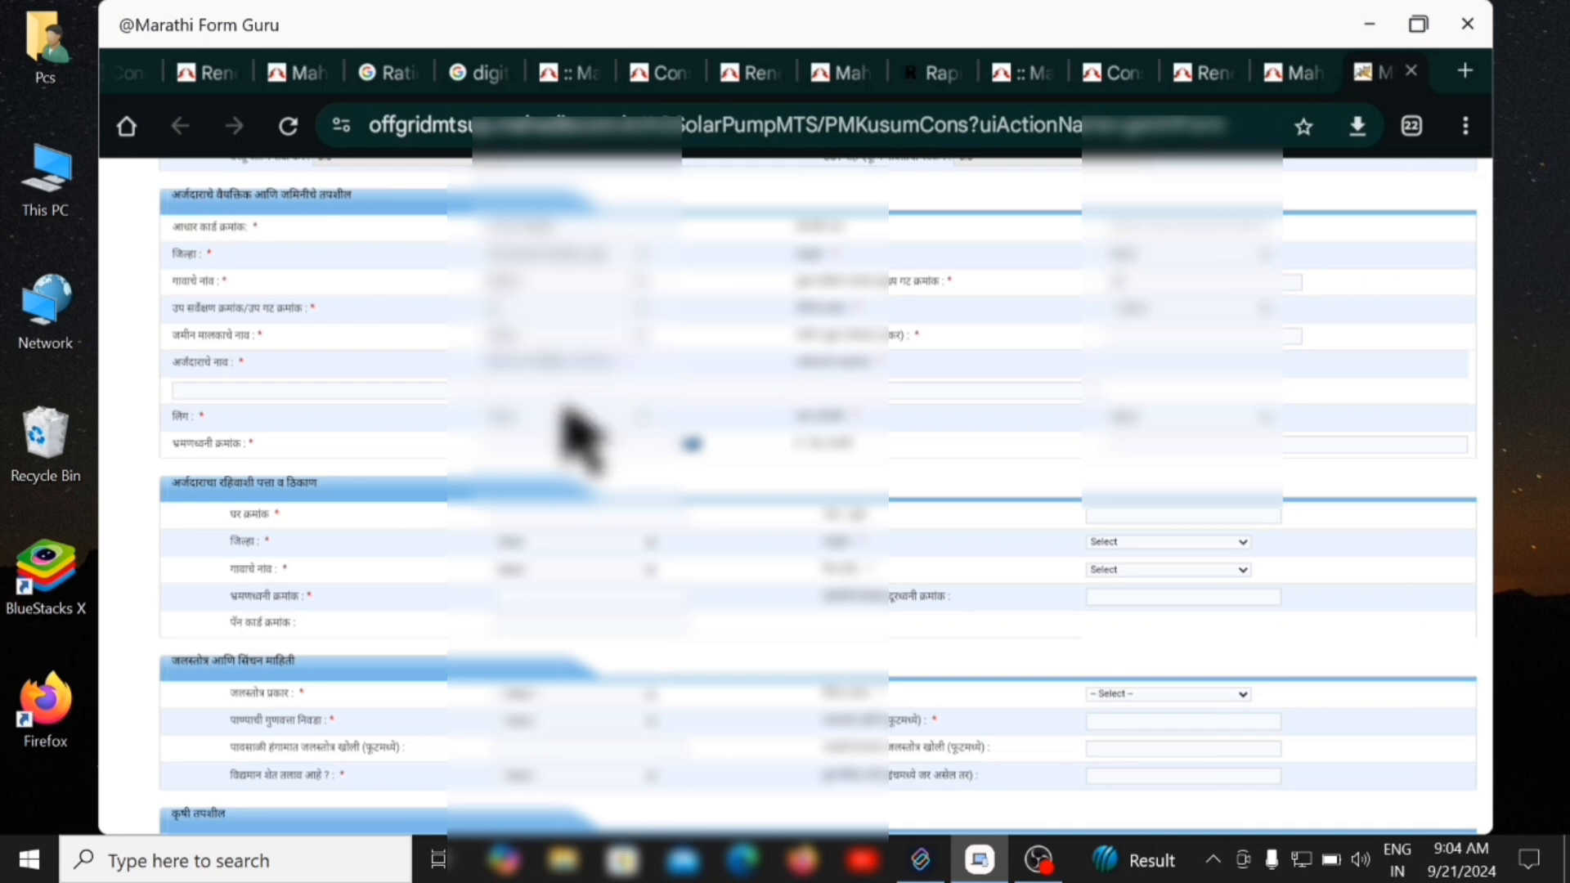
pyautogui.click(1165, 319)
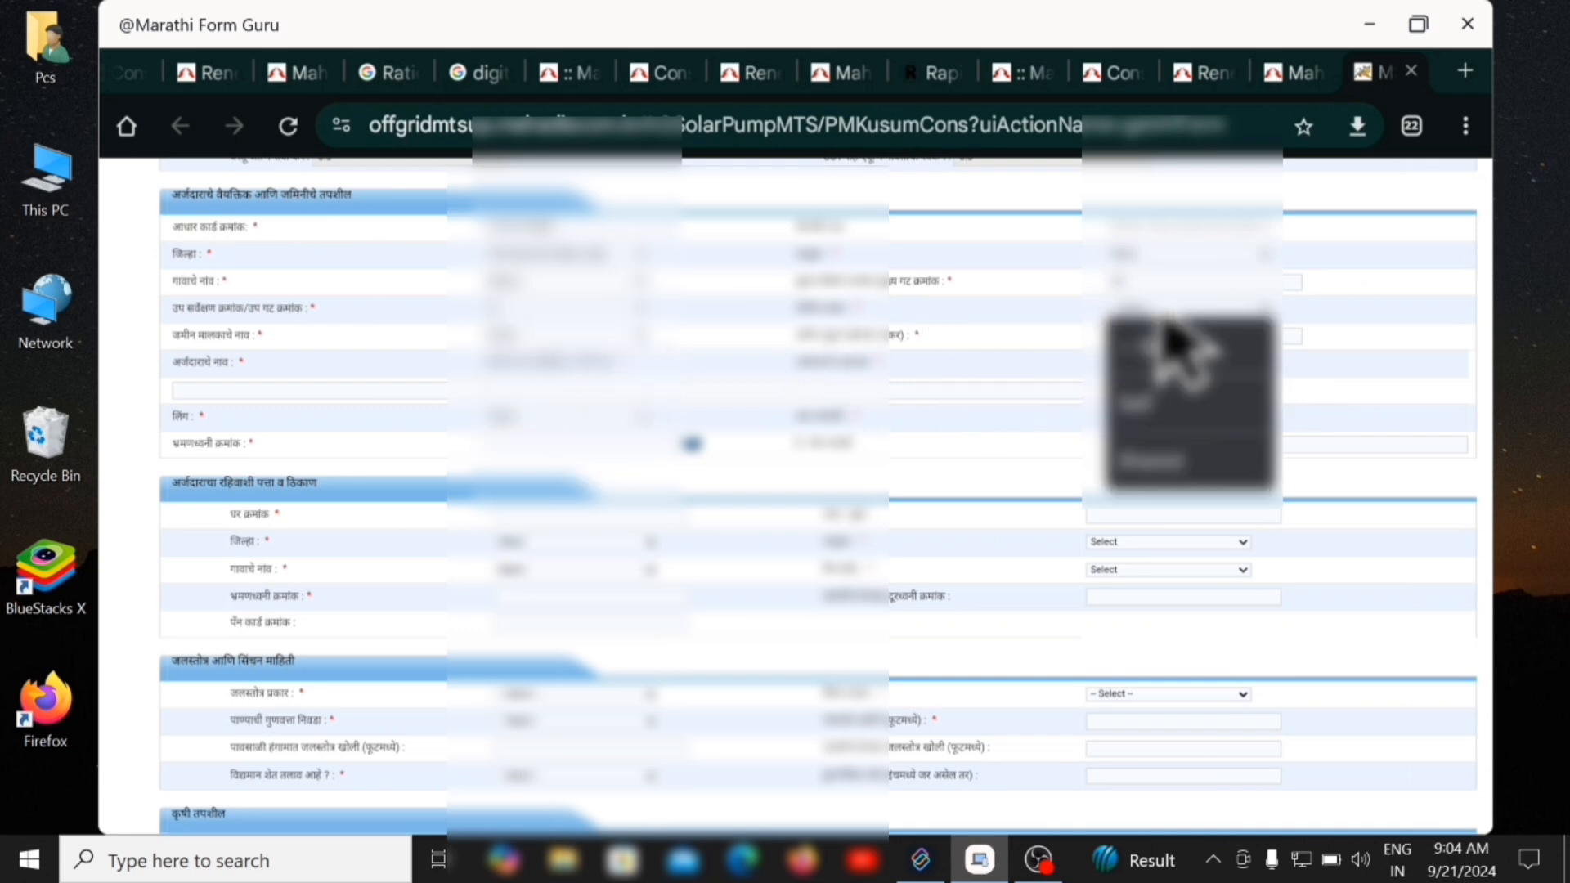
pyautogui.click(1158, 441)
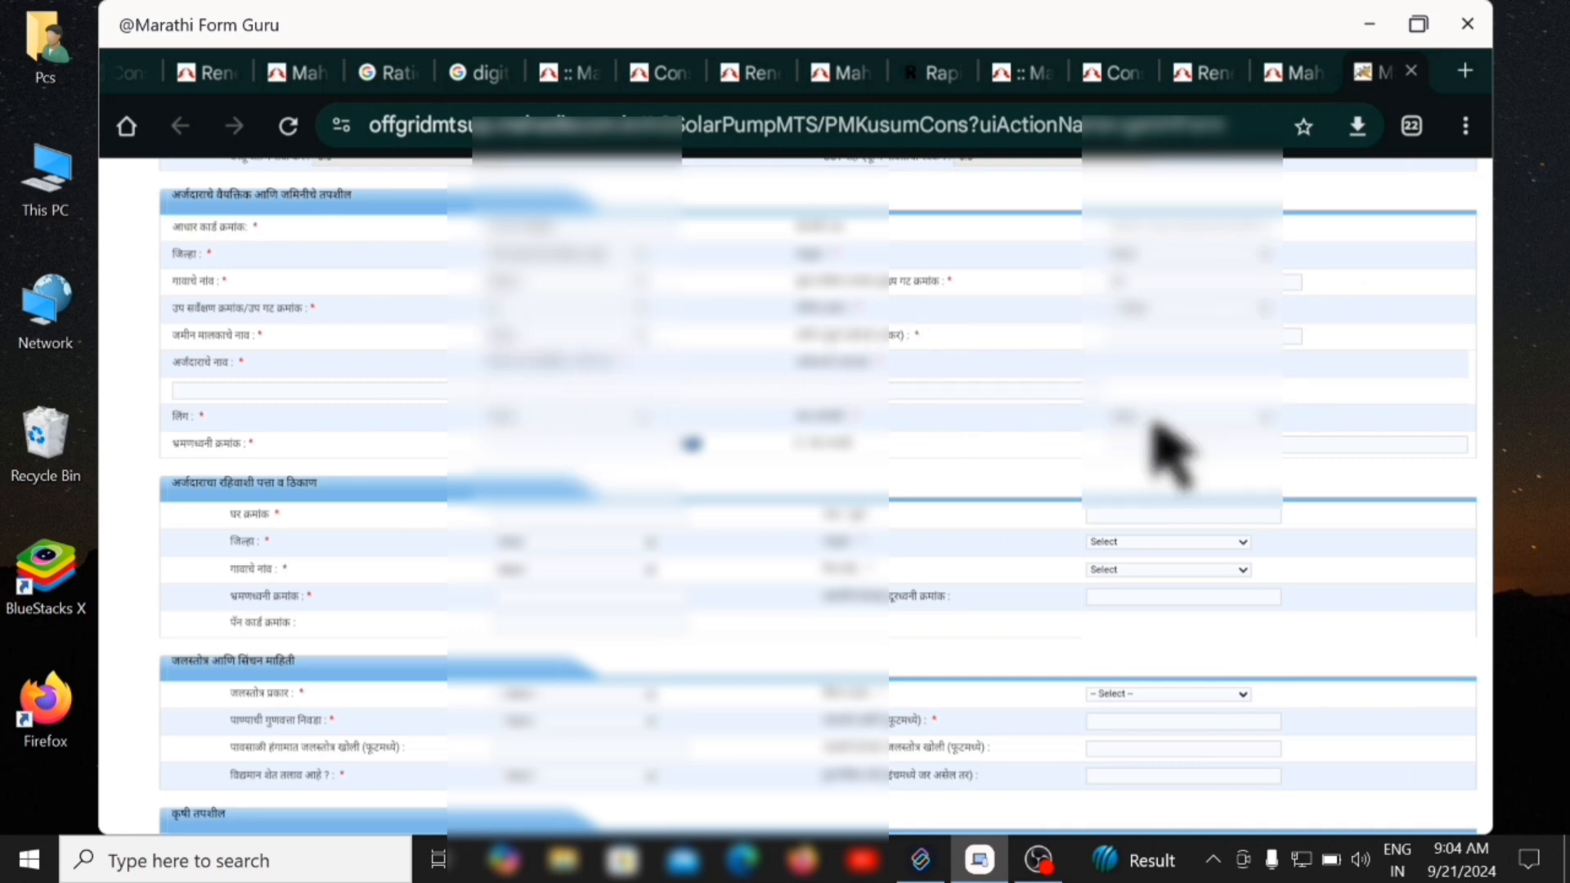
# Try the landowner-name list and pick another right-column land-details option.
pyautogui.click(645, 337)
pyautogui.click(600, 374)
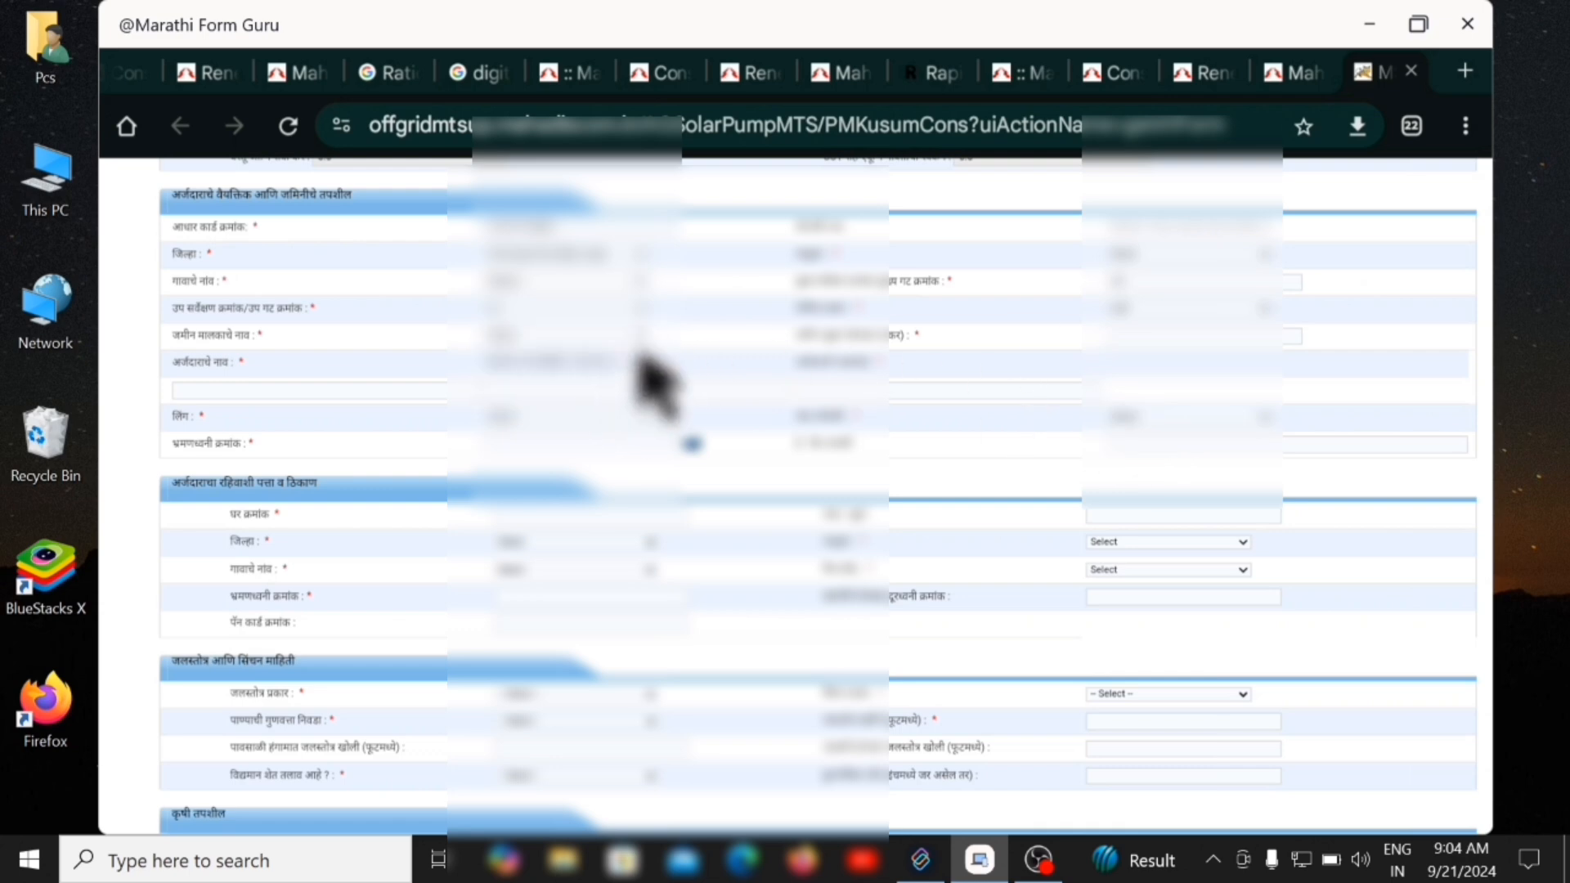
pyautogui.click(645, 340)
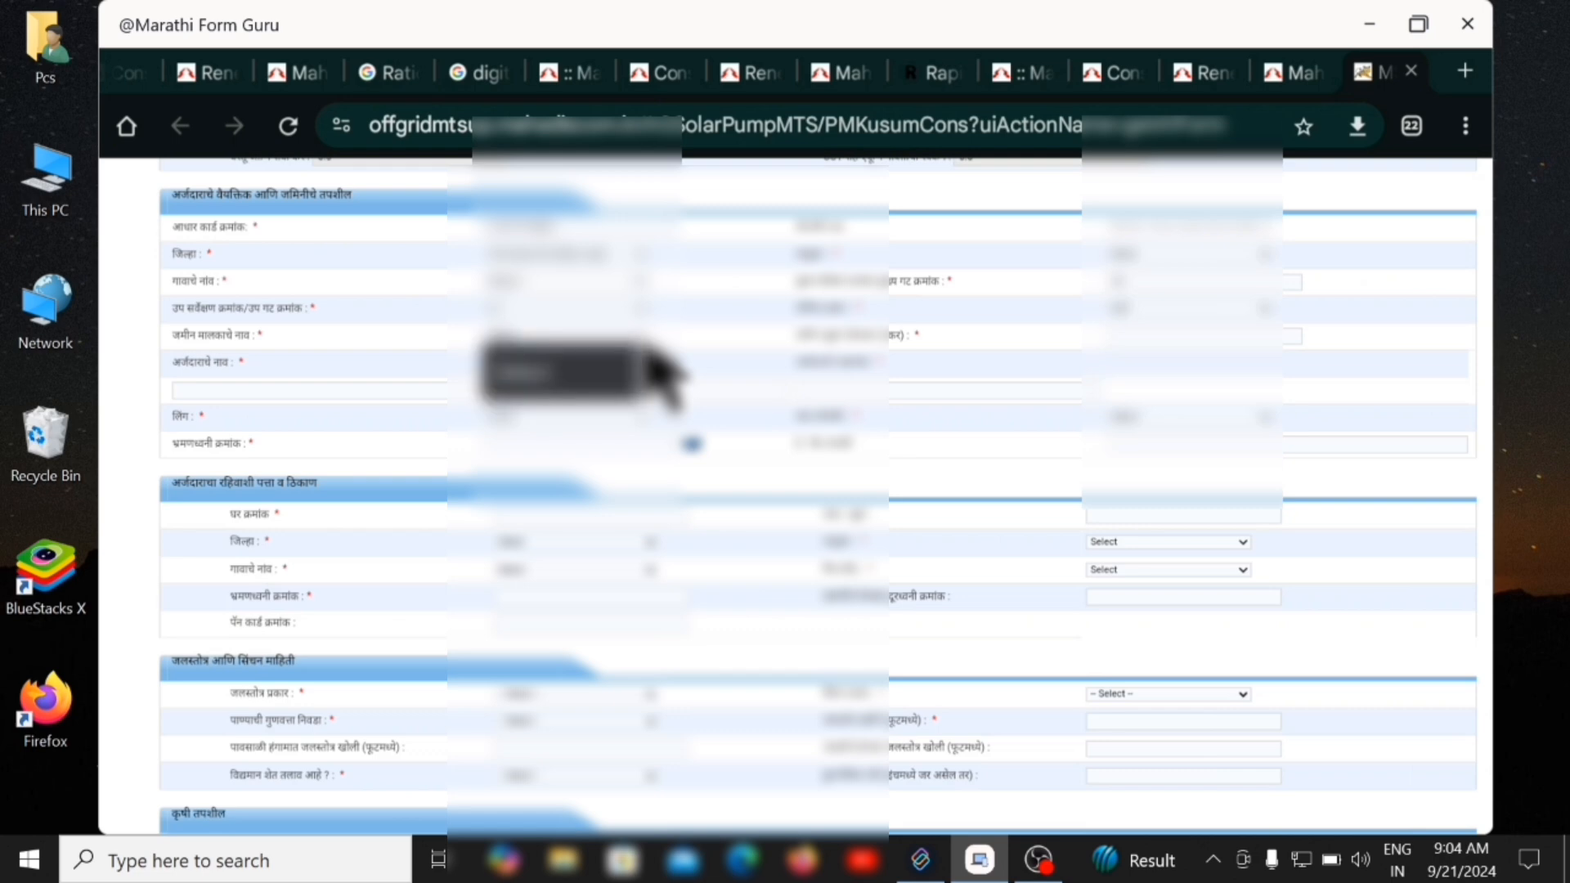
pyautogui.click(593, 425)
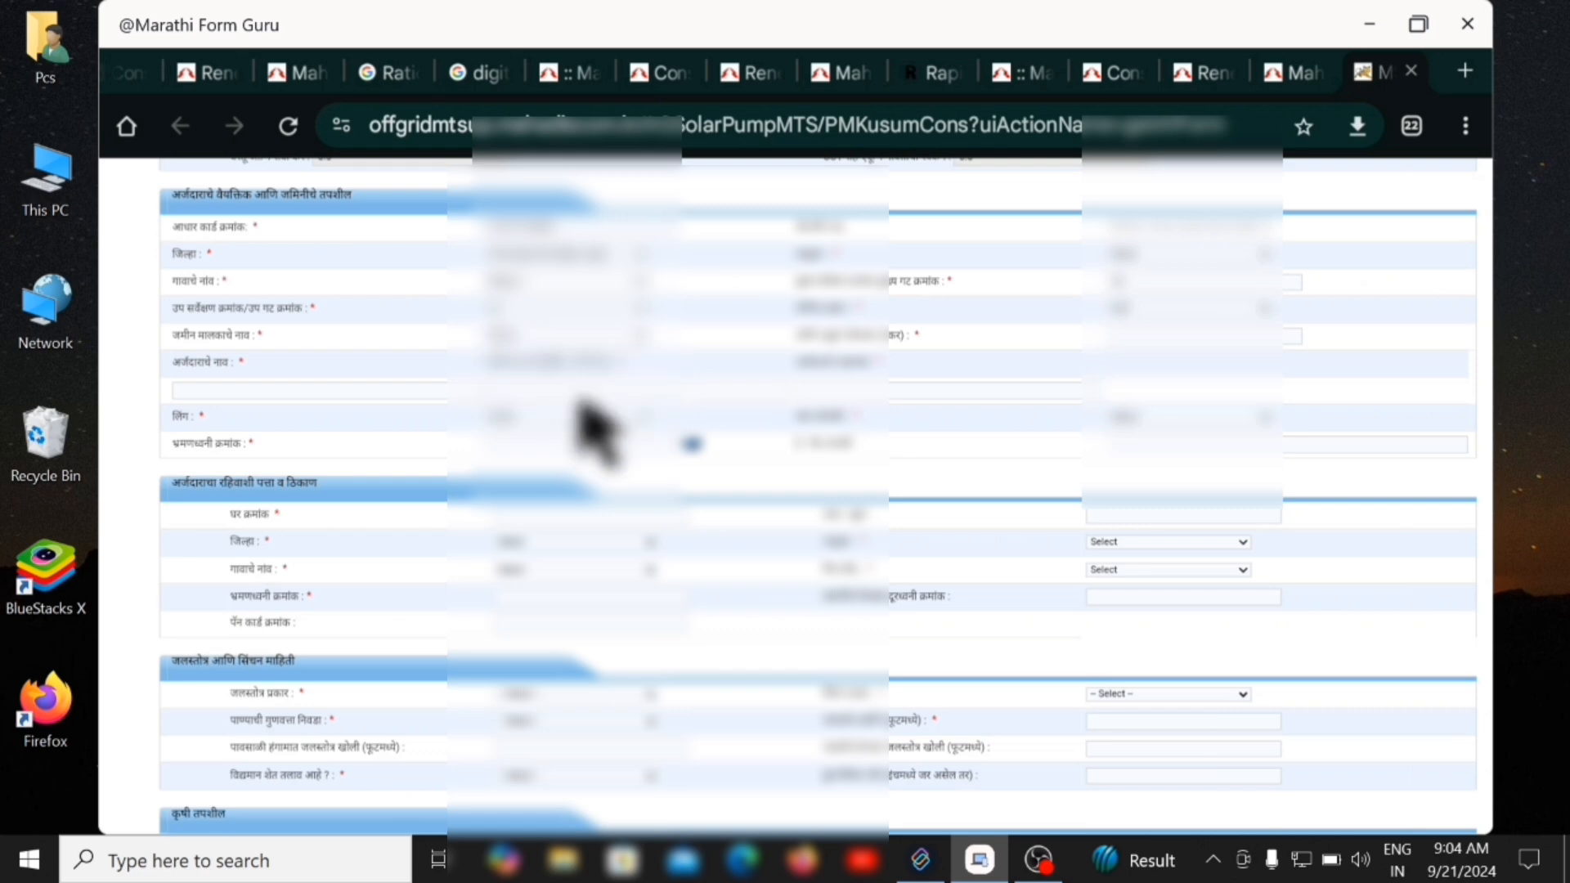
pyautogui.click(1147, 323)
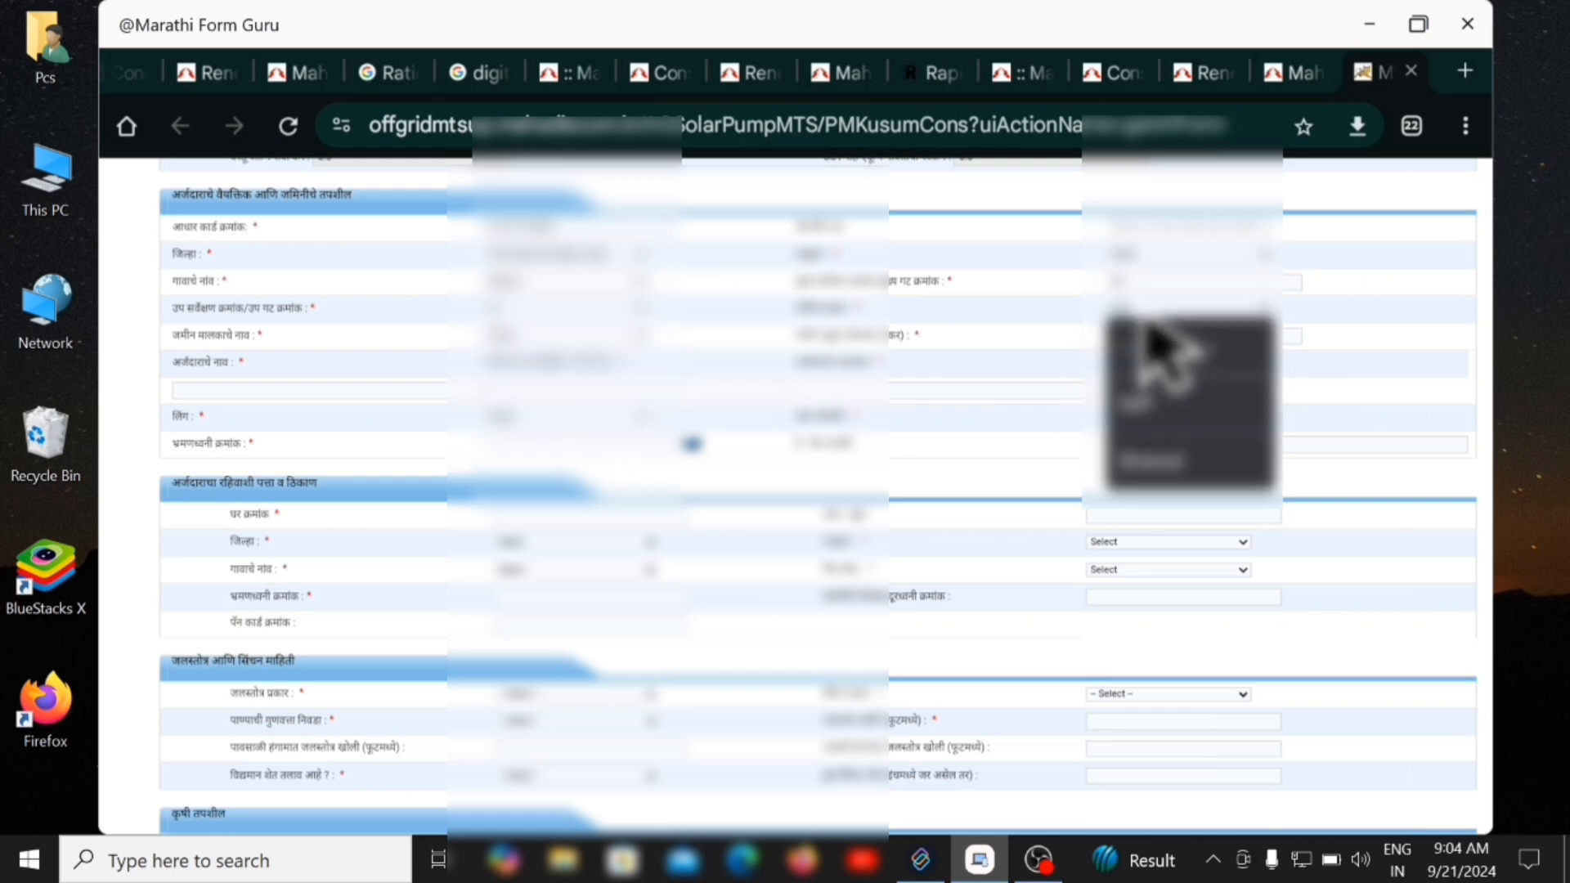
pyautogui.click(1143, 423)
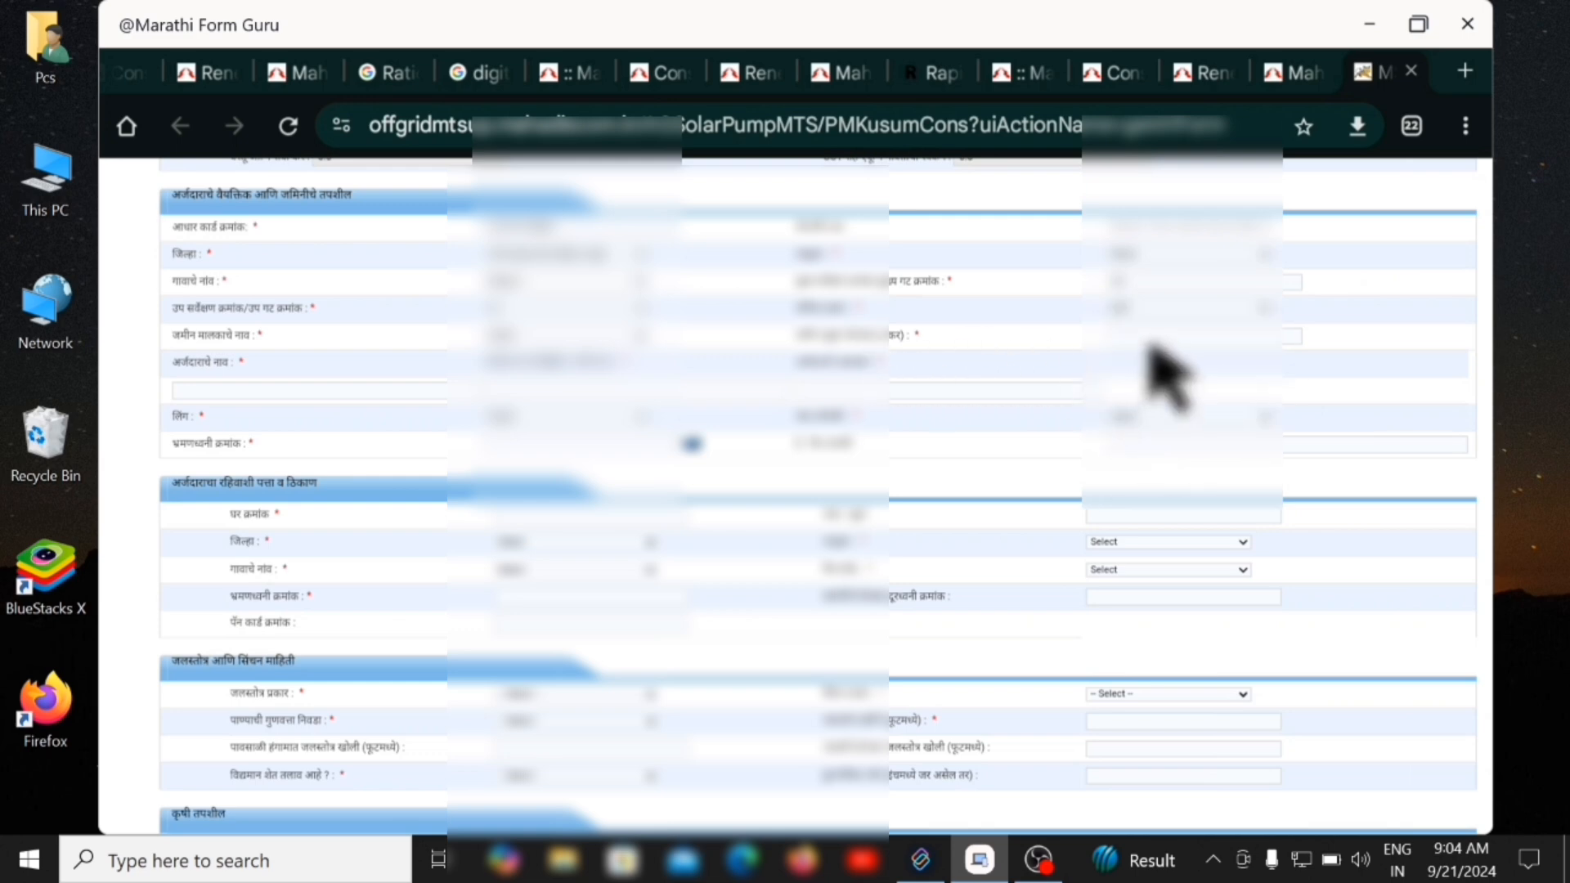
pyautogui.click(642, 336)
pyautogui.click(589, 367)
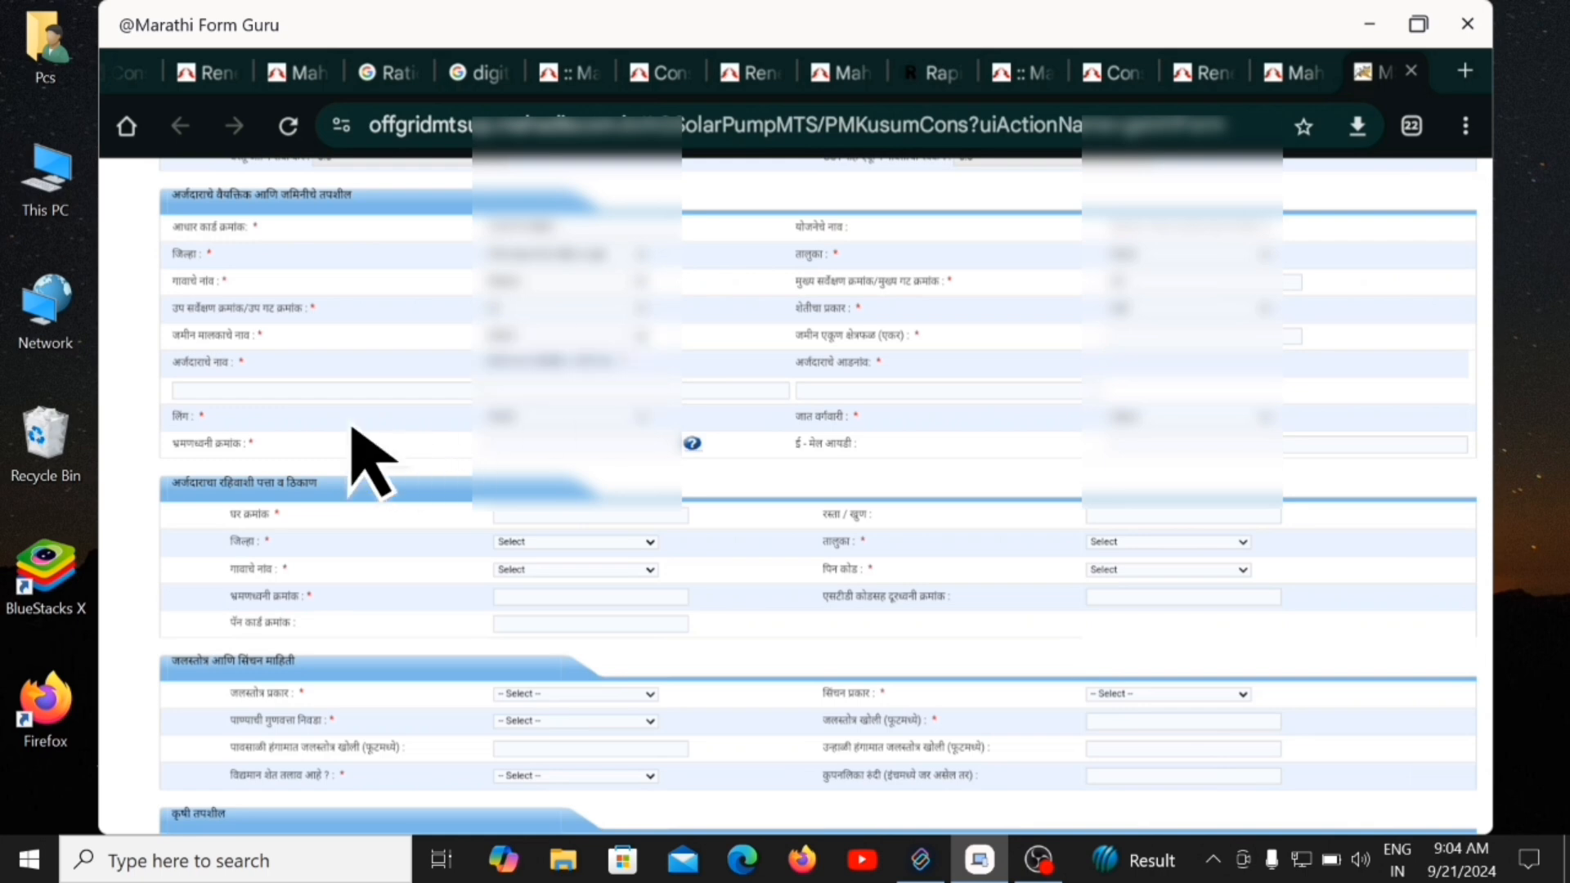
# Enter the applicant's middle name and surname, then set the caste category (जात वर्गवारी) to GENERAL.
pyautogui.click(187, 389)
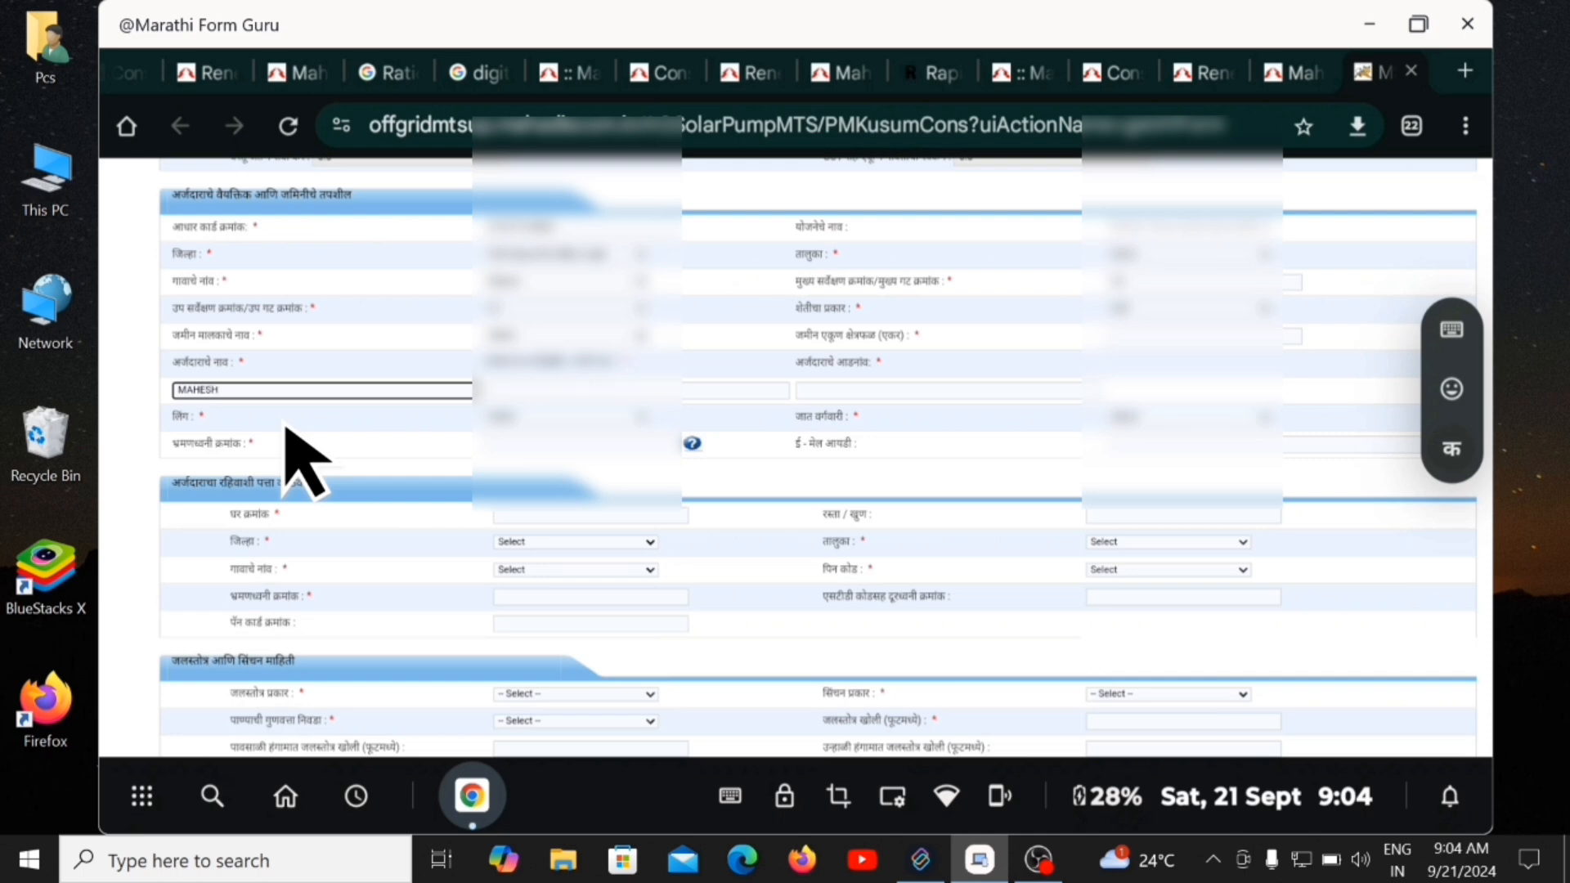
pyautogui.click(523, 385)
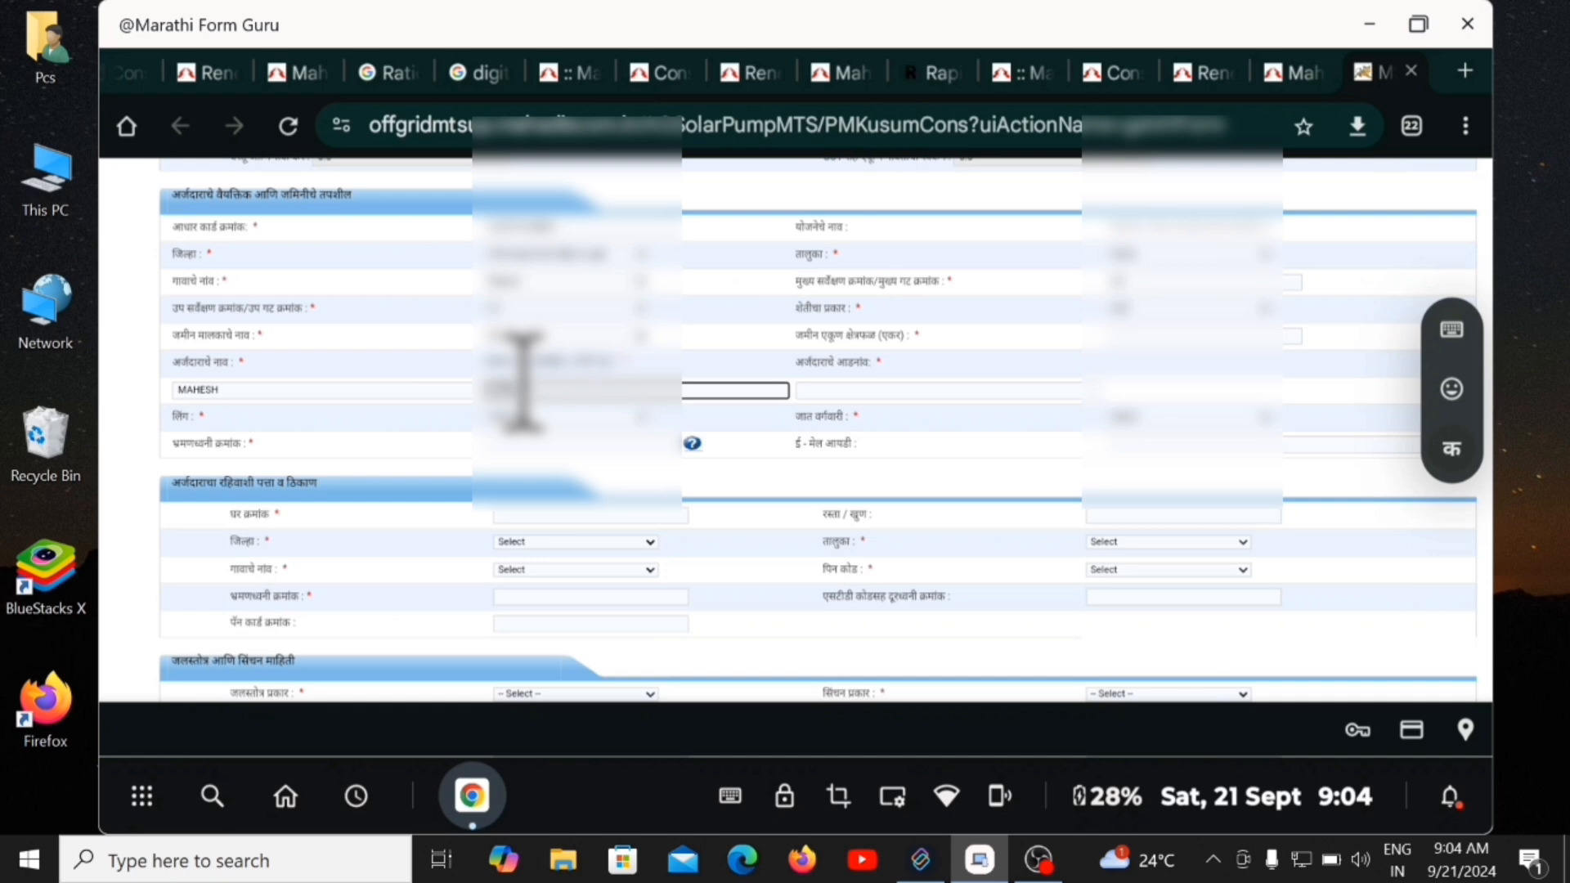
pyautogui.click(850, 390)
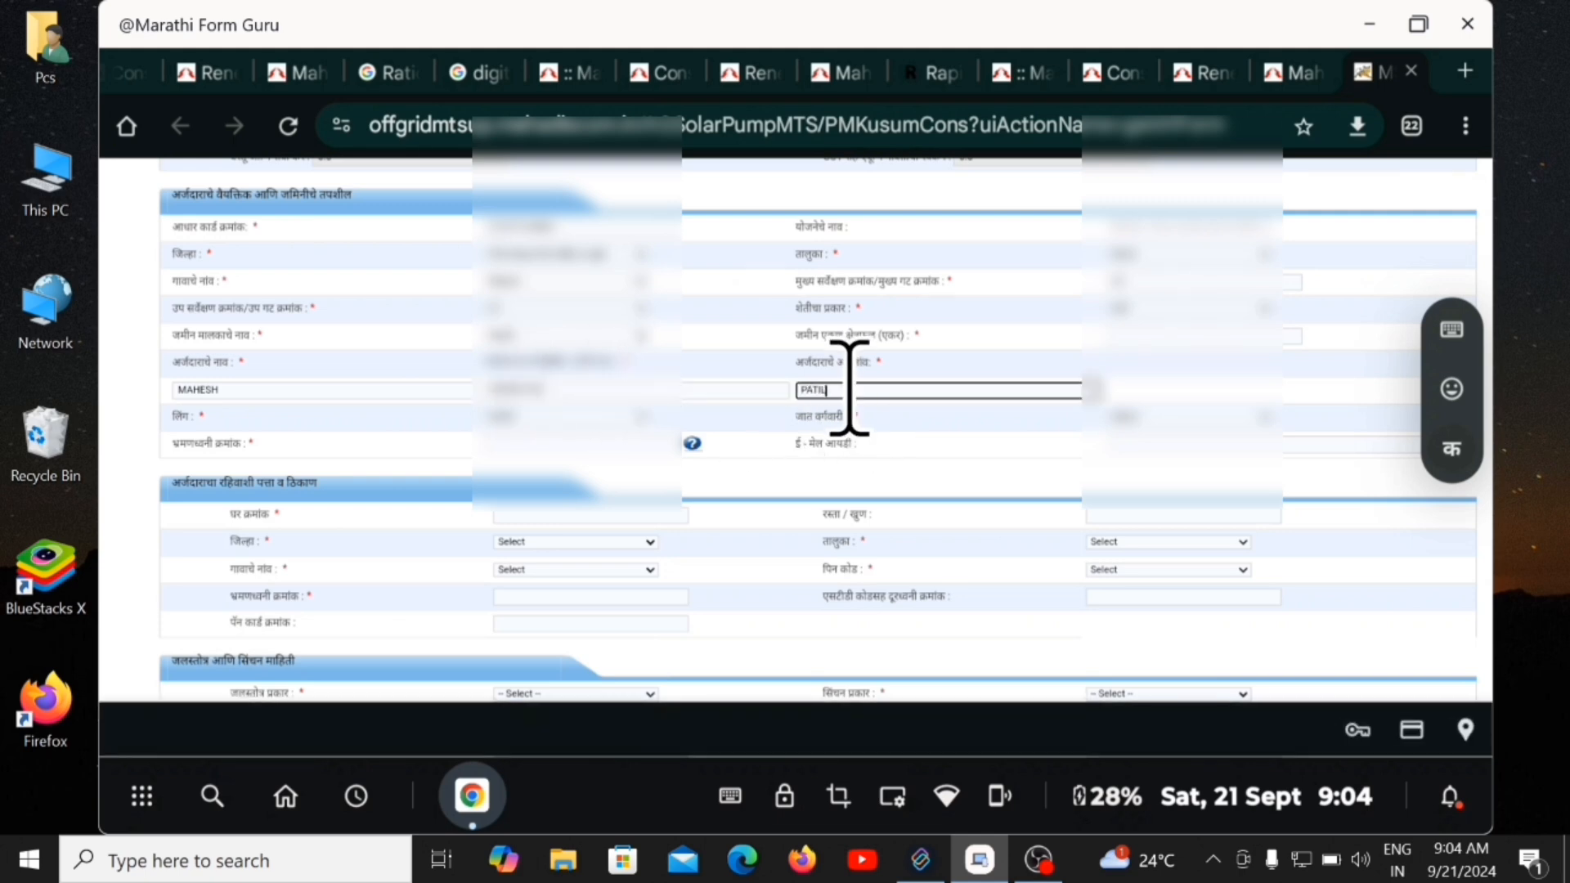
pyautogui.click(507, 442)
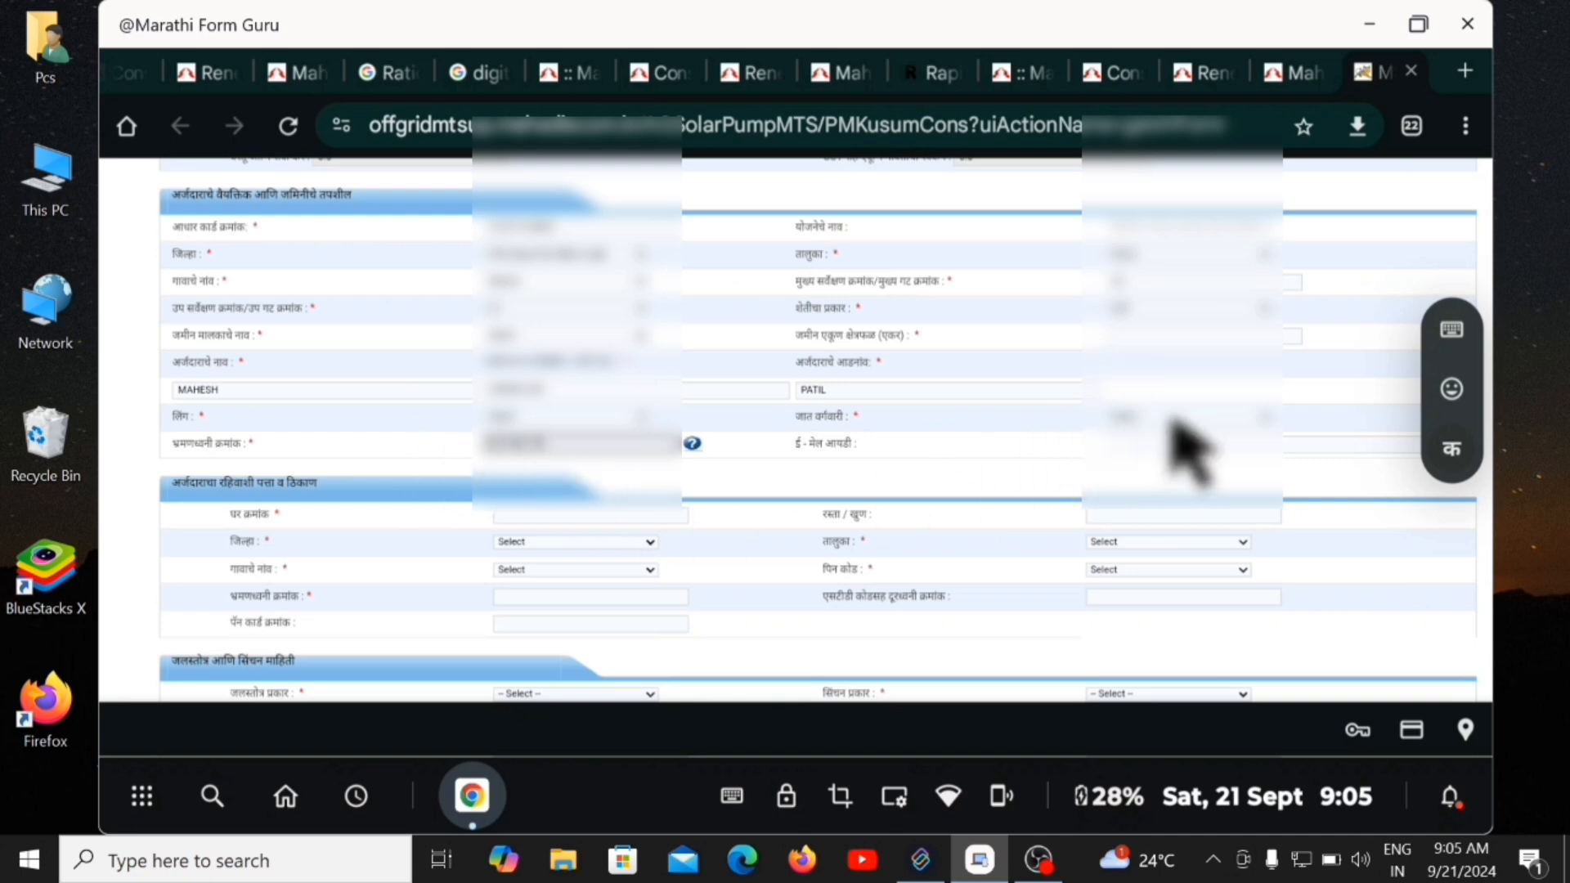
pyautogui.click(1266, 419)
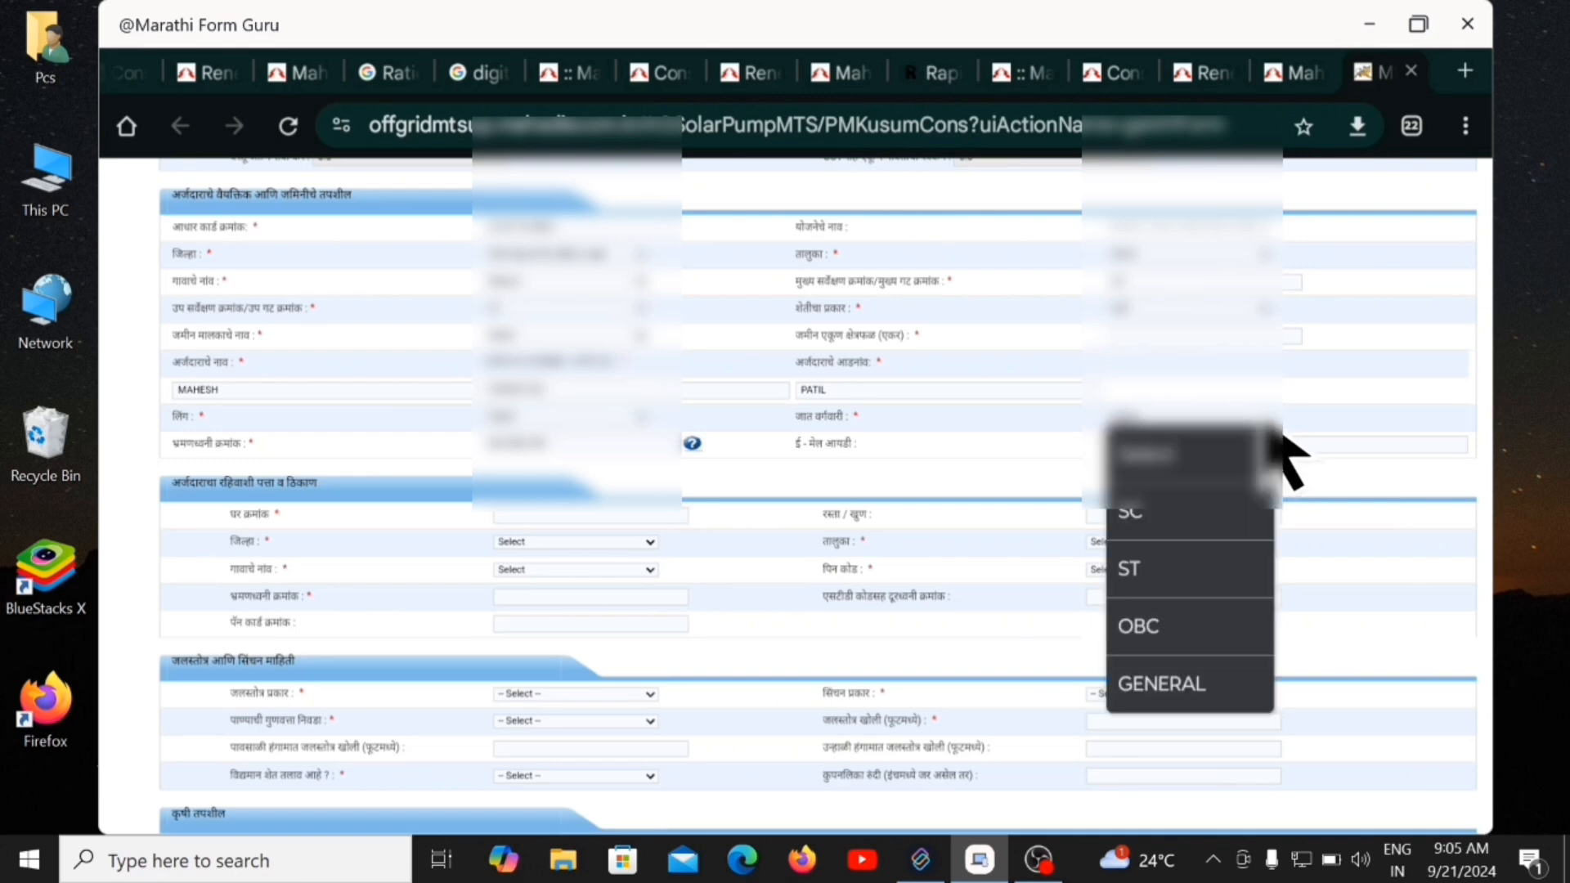
pyautogui.click(1169, 691)
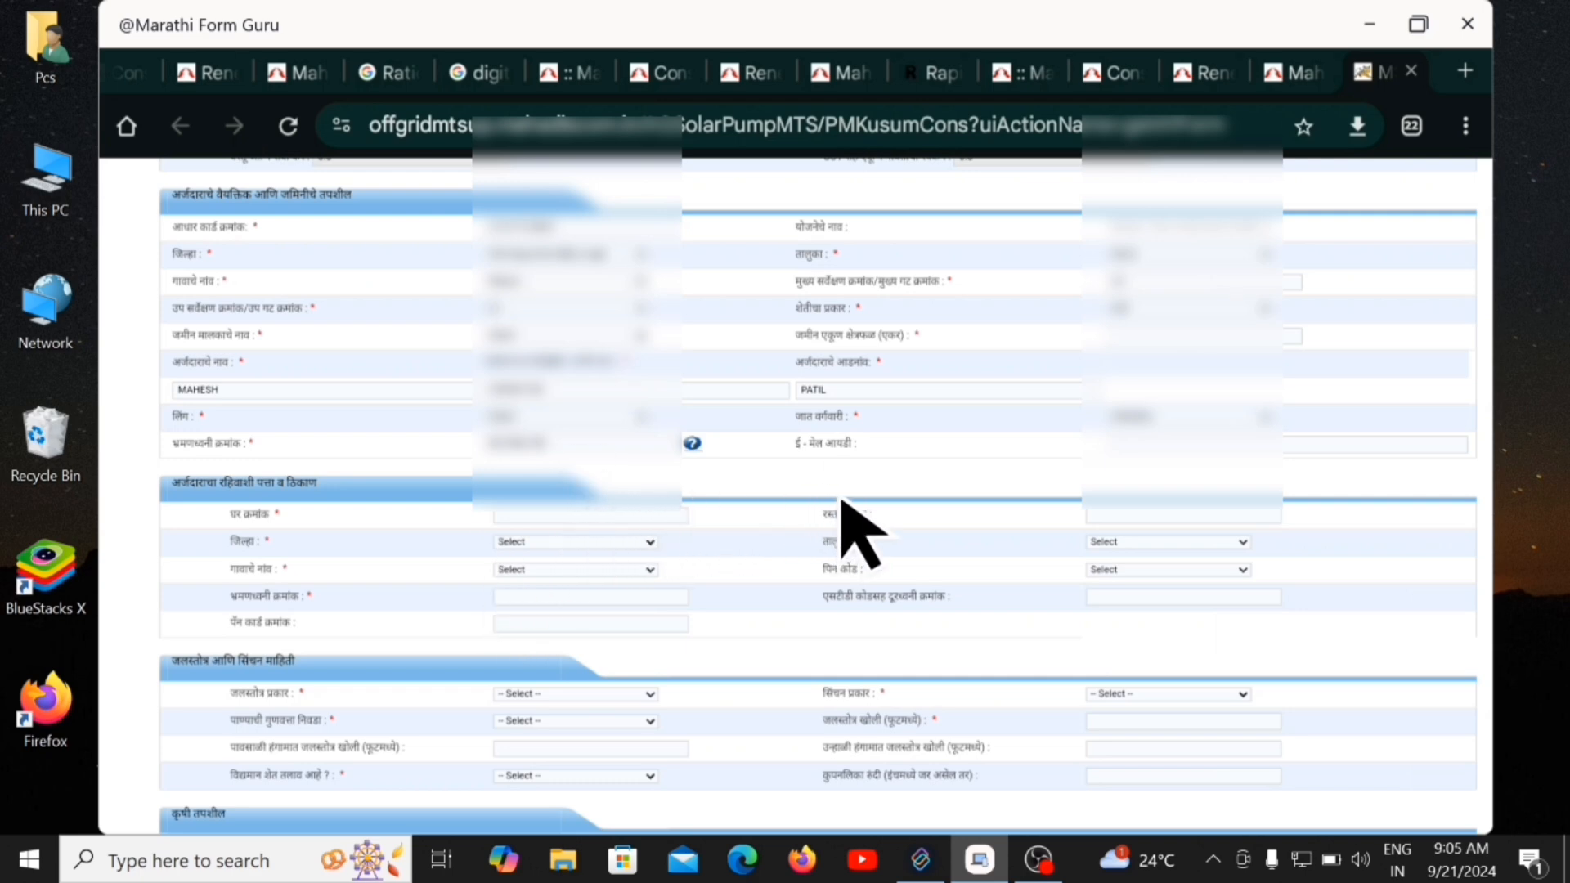
# Go to the residential address section and enter house number 73 in घर क्रमांक.
pyautogui.scroll(-1, 837, 506)
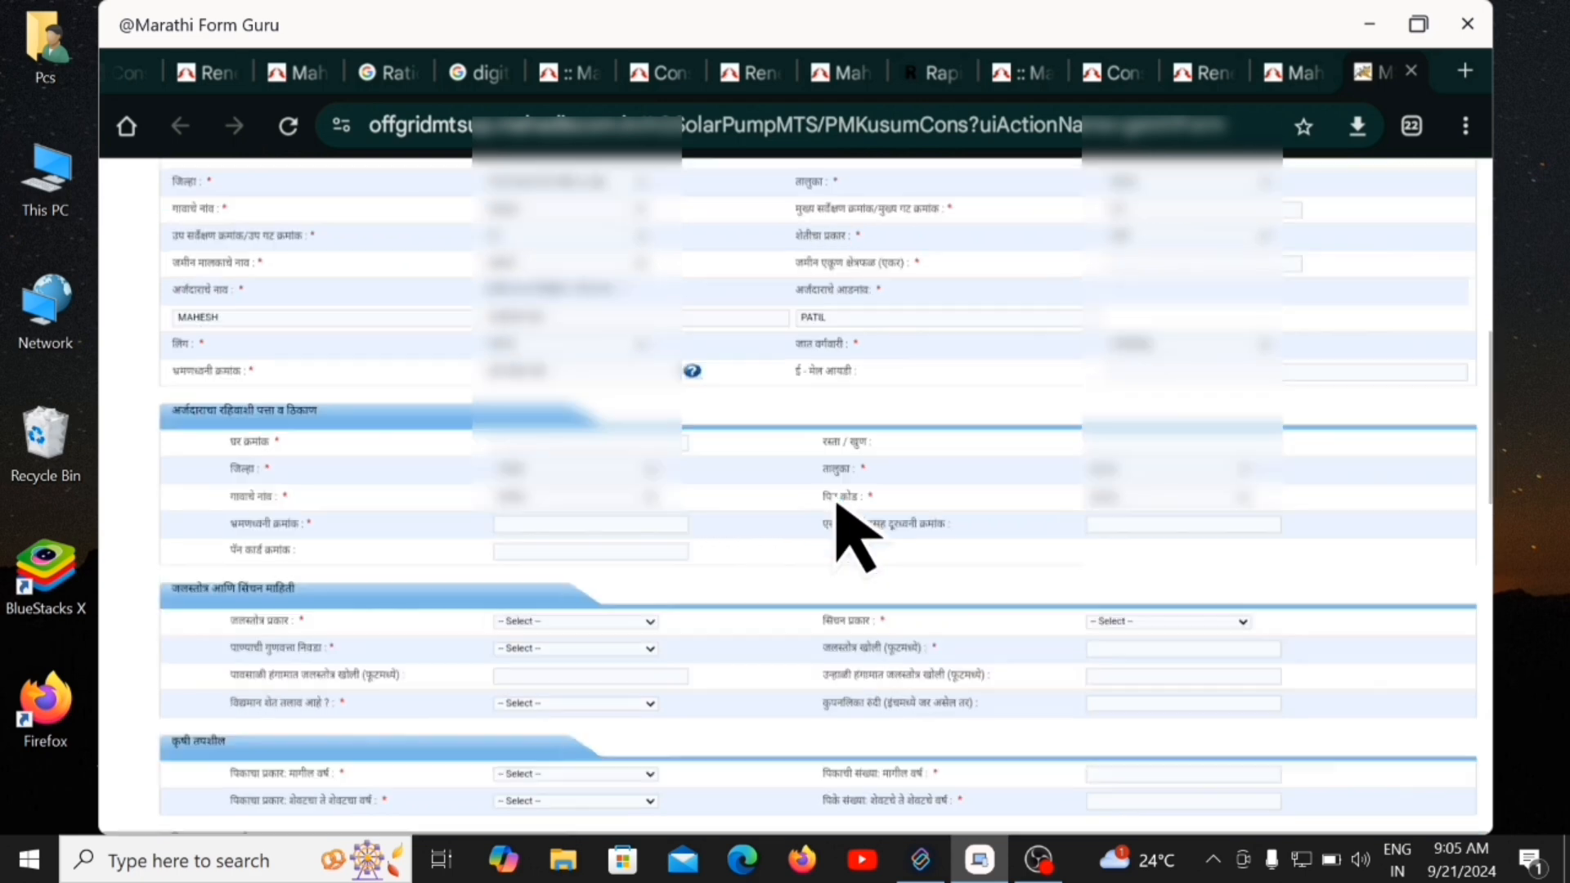
pyautogui.scroll(-1, 837, 506)
pyautogui.scroll(-1, 837, 505)
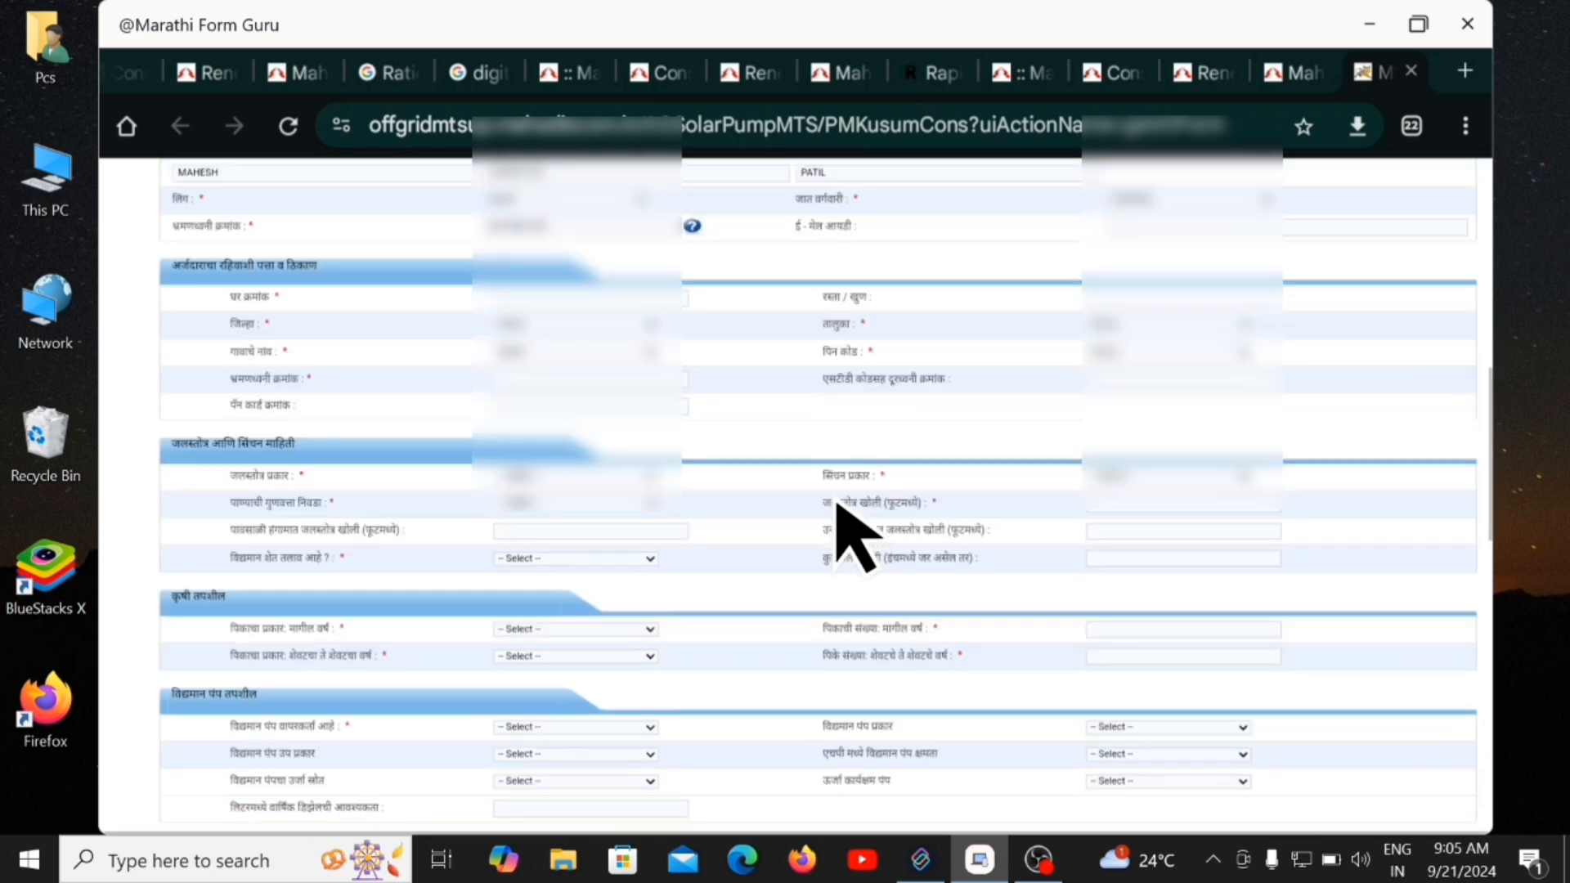
pyautogui.scroll(-1, 837, 505)
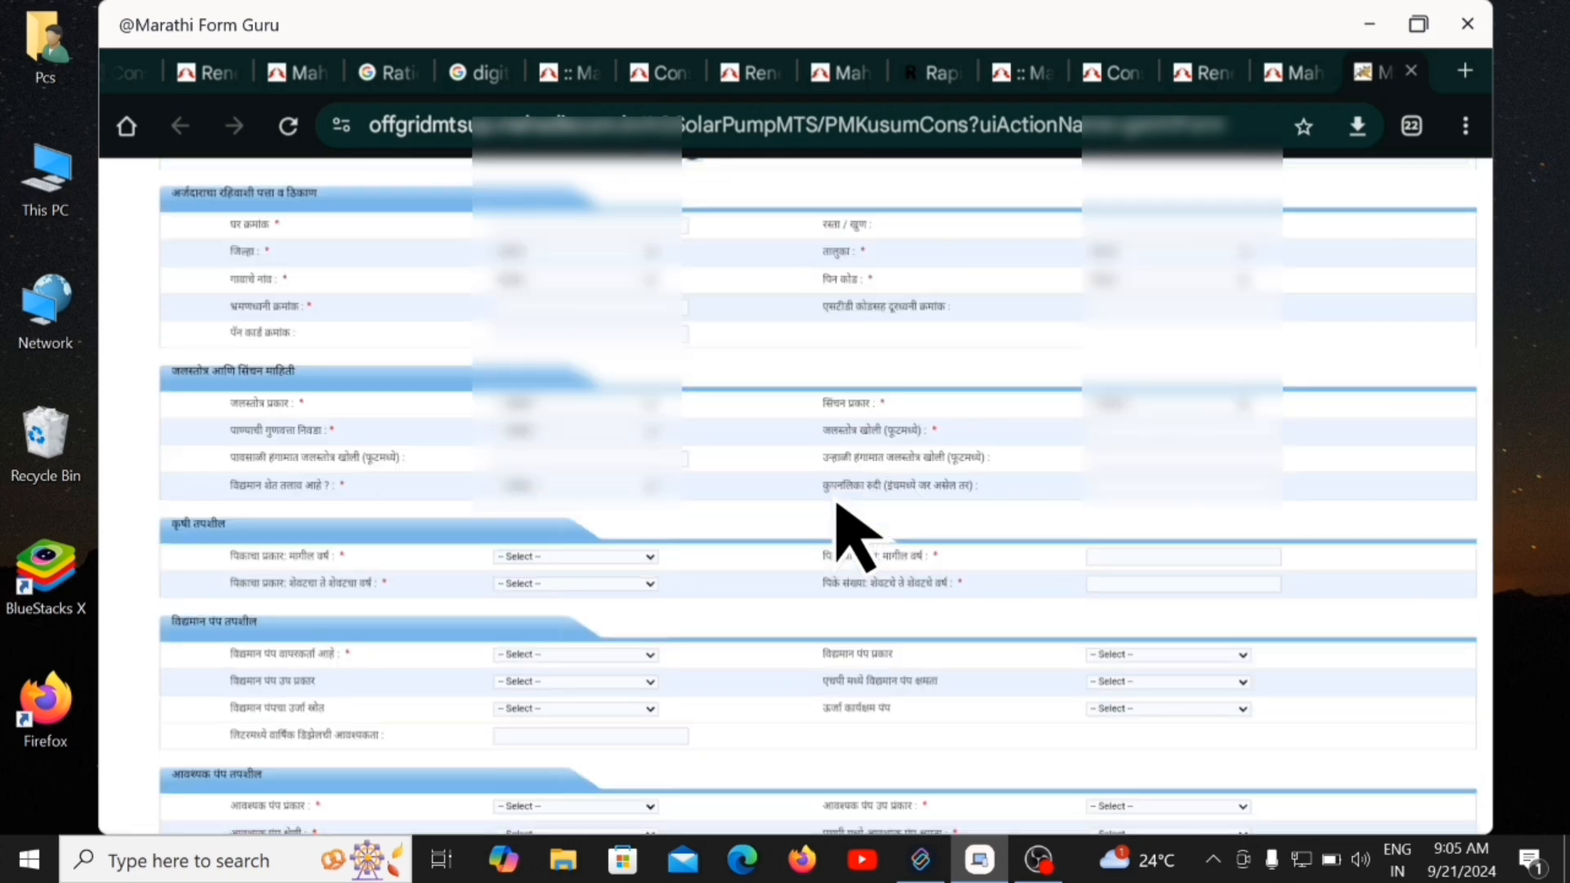
pyautogui.scroll(1, 855, 531)
pyautogui.scroll(-1, 852, 532)
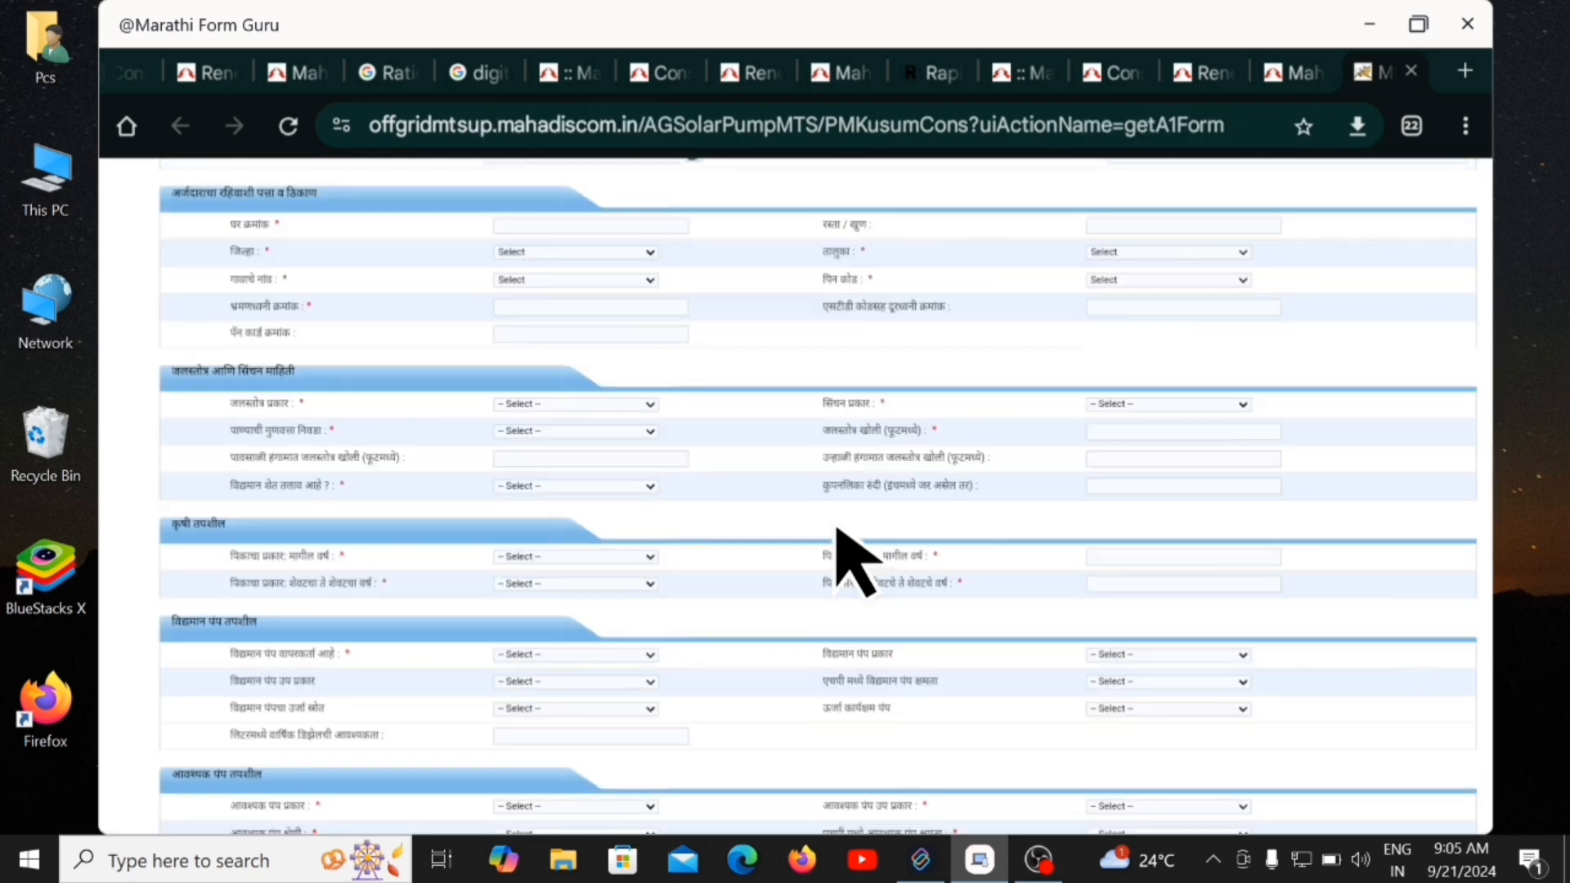
pyautogui.click(517, 226)
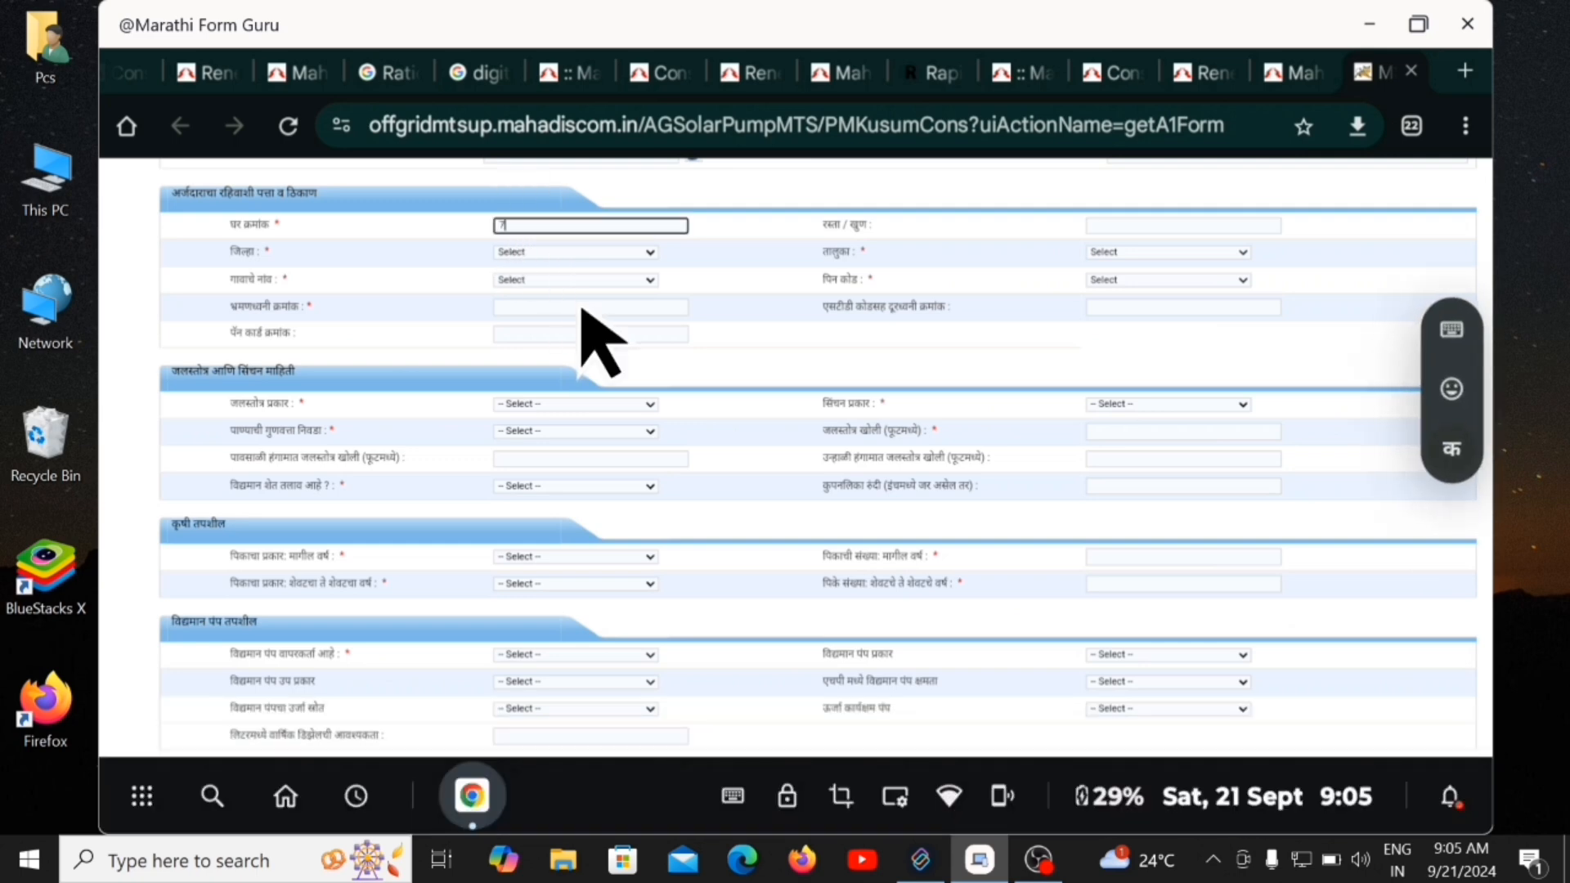
pyautogui.write('73')
# Set the address district to Chhatrapati Sambhajinagar and start the road name with 'Y'.
pyautogui.click(571, 255)
pyautogui.scroll(-2, 622, 678)
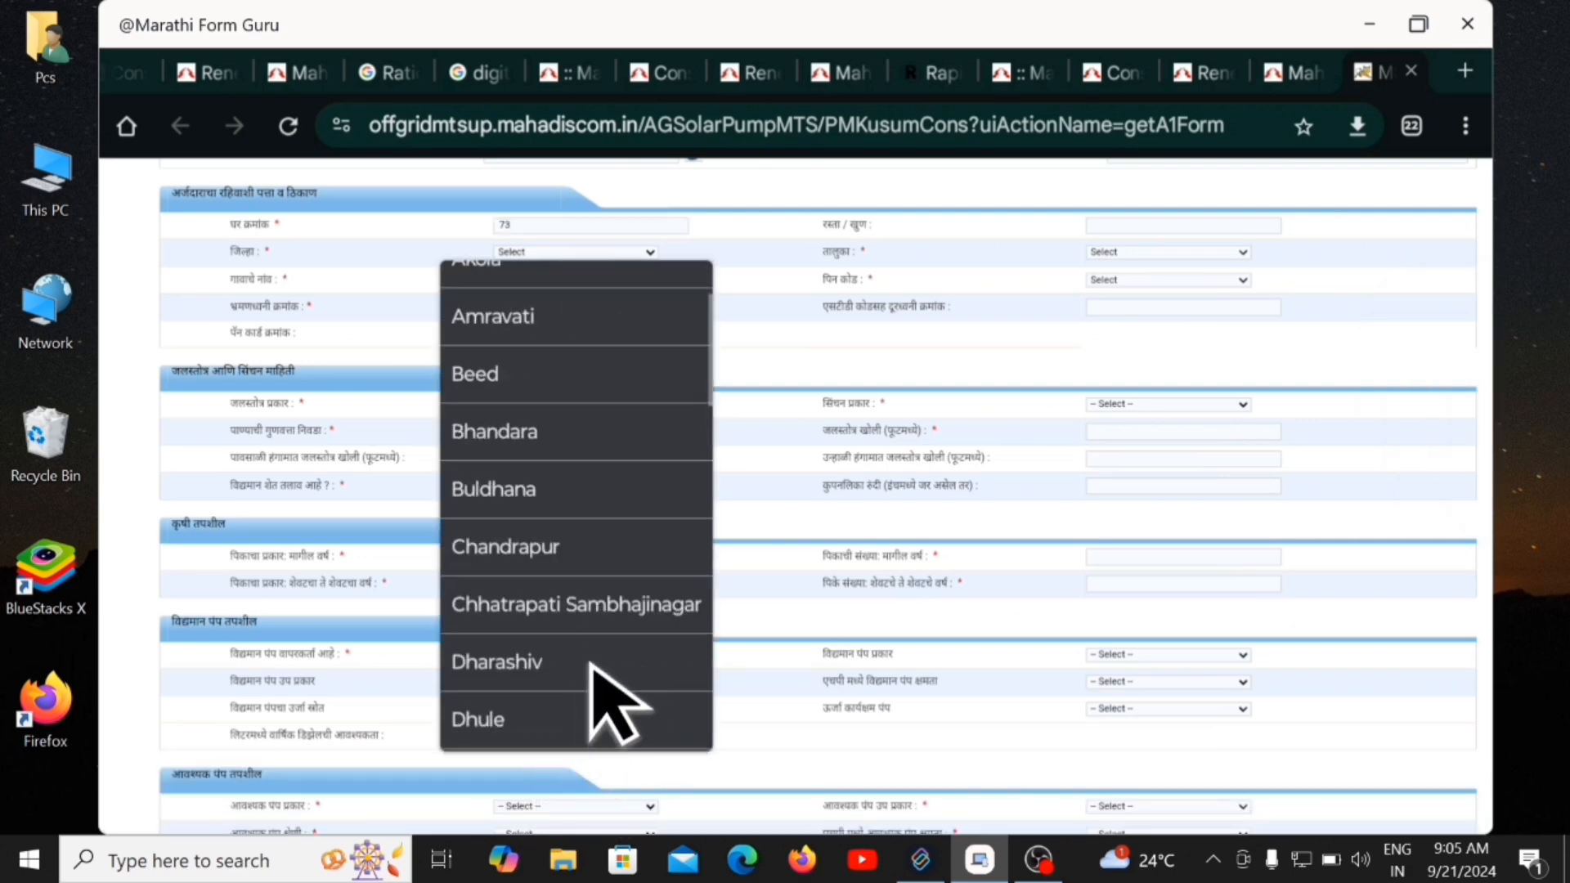
pyautogui.click(618, 614)
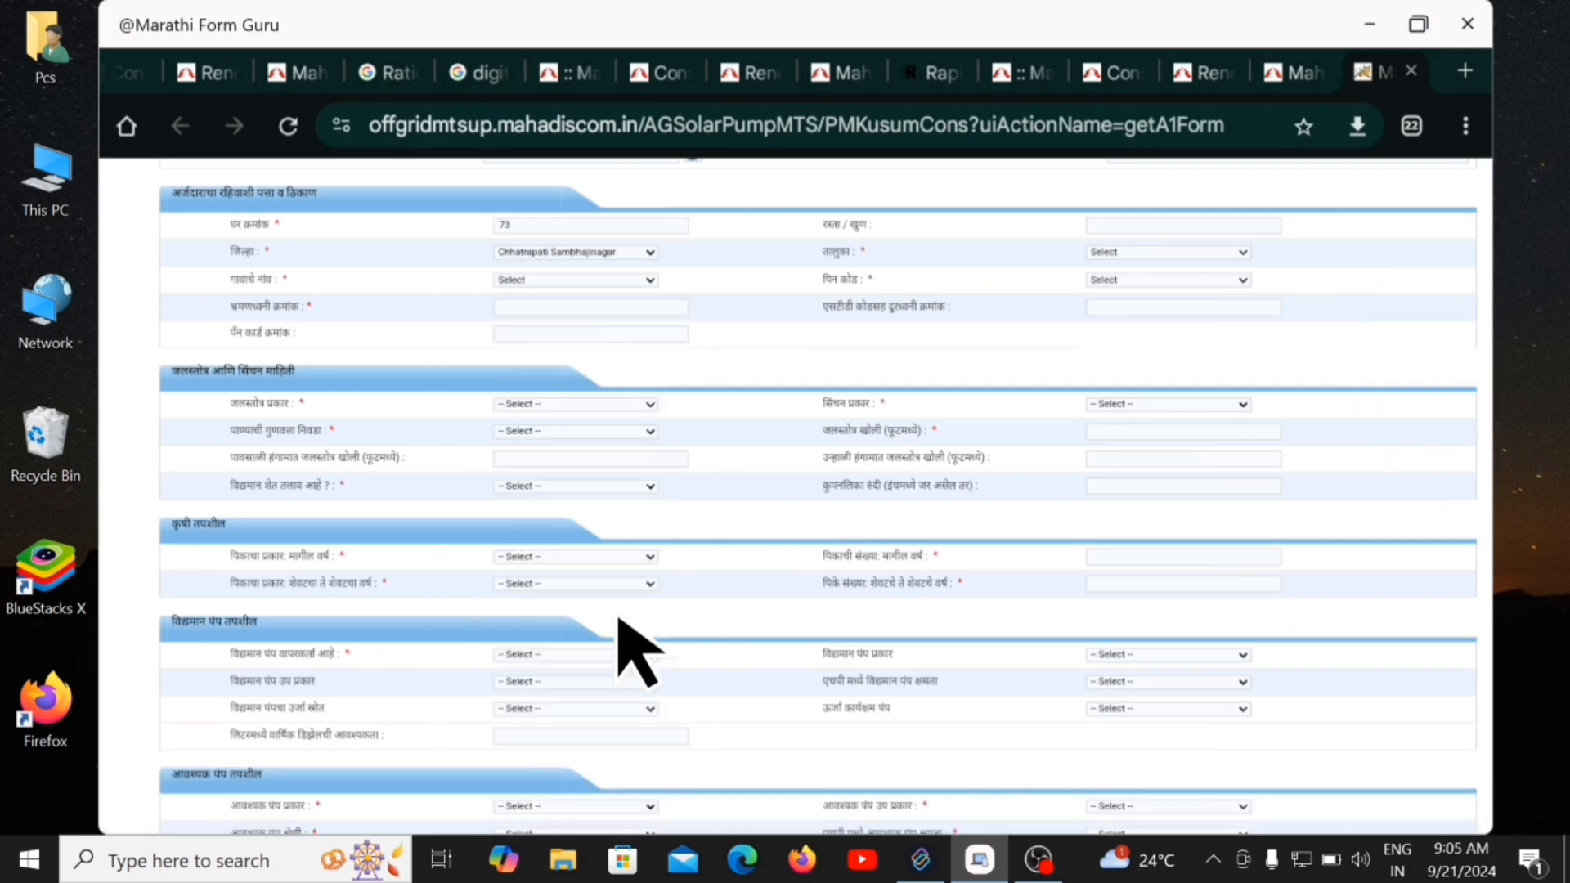
pyautogui.click(1120, 225)
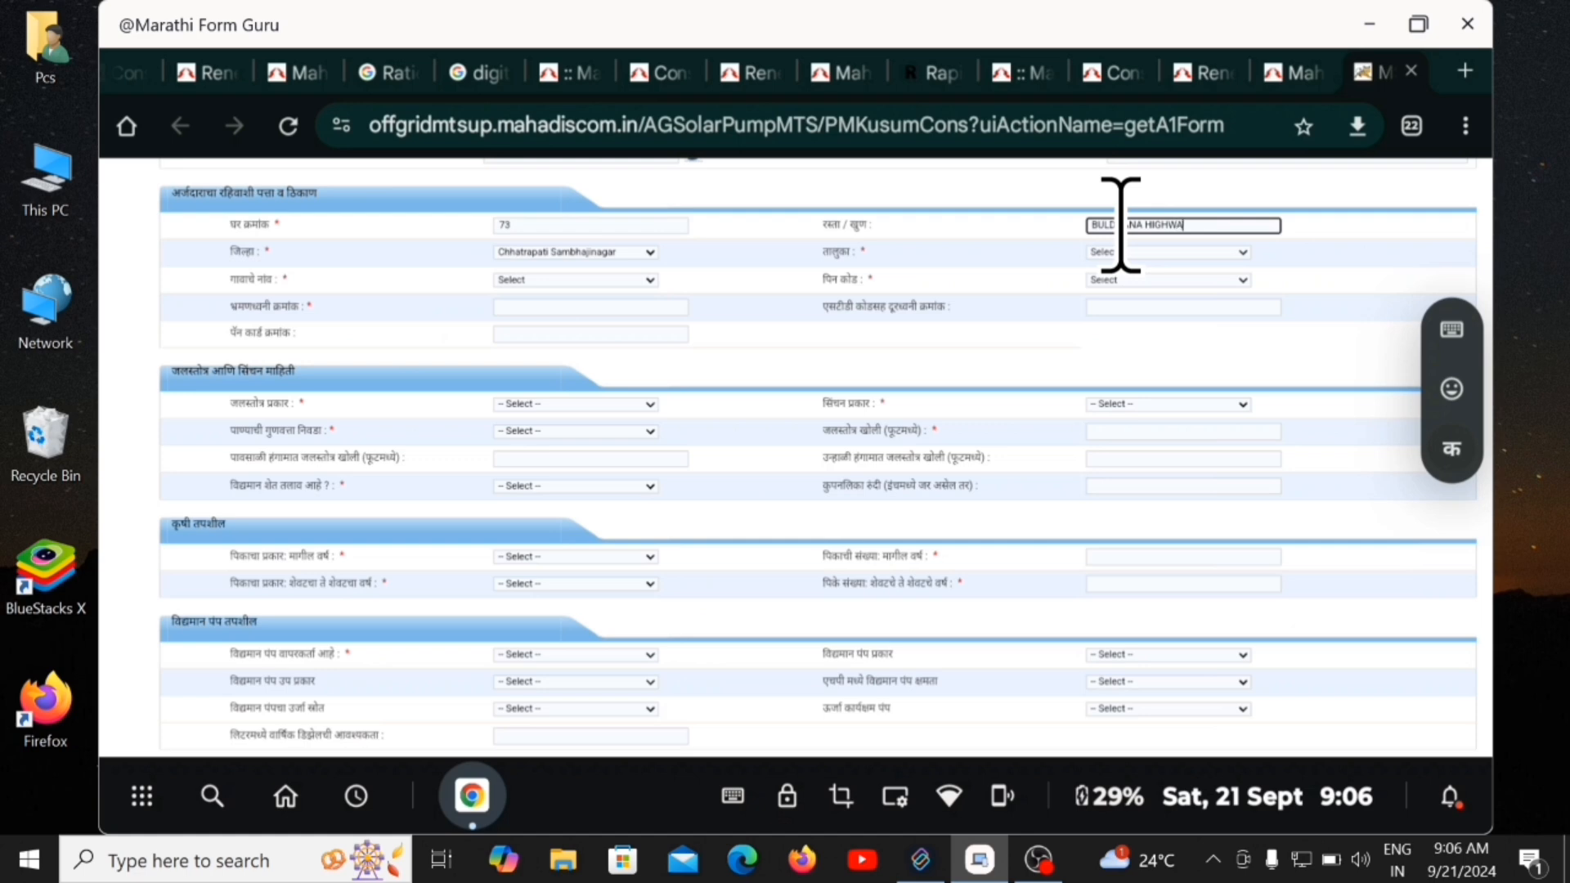
pyautogui.write('Y')
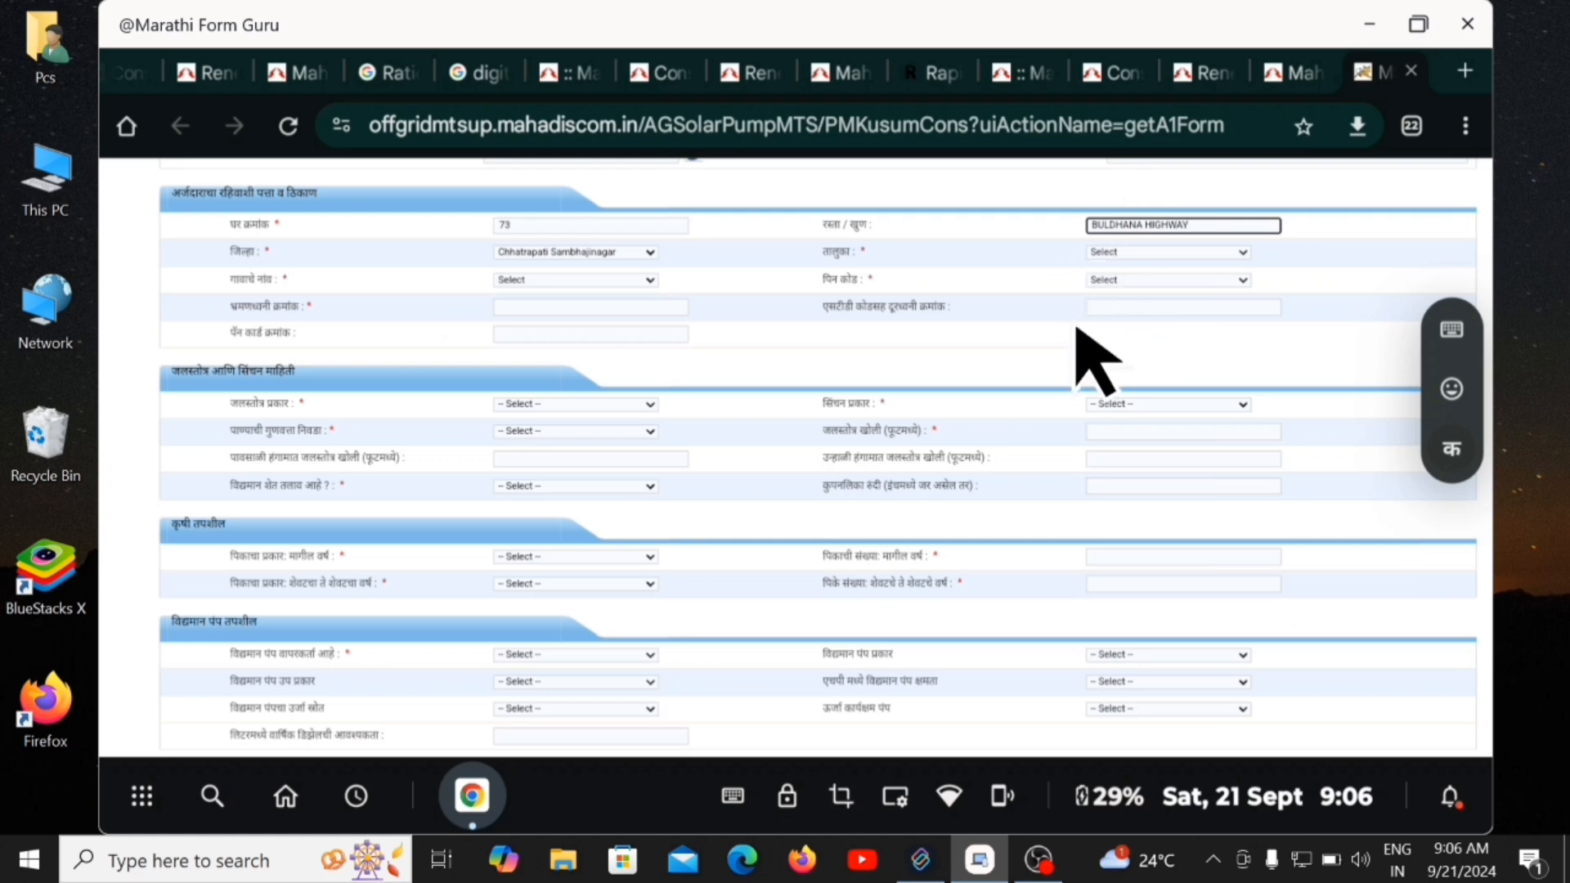
pyautogui.click(533, 281)
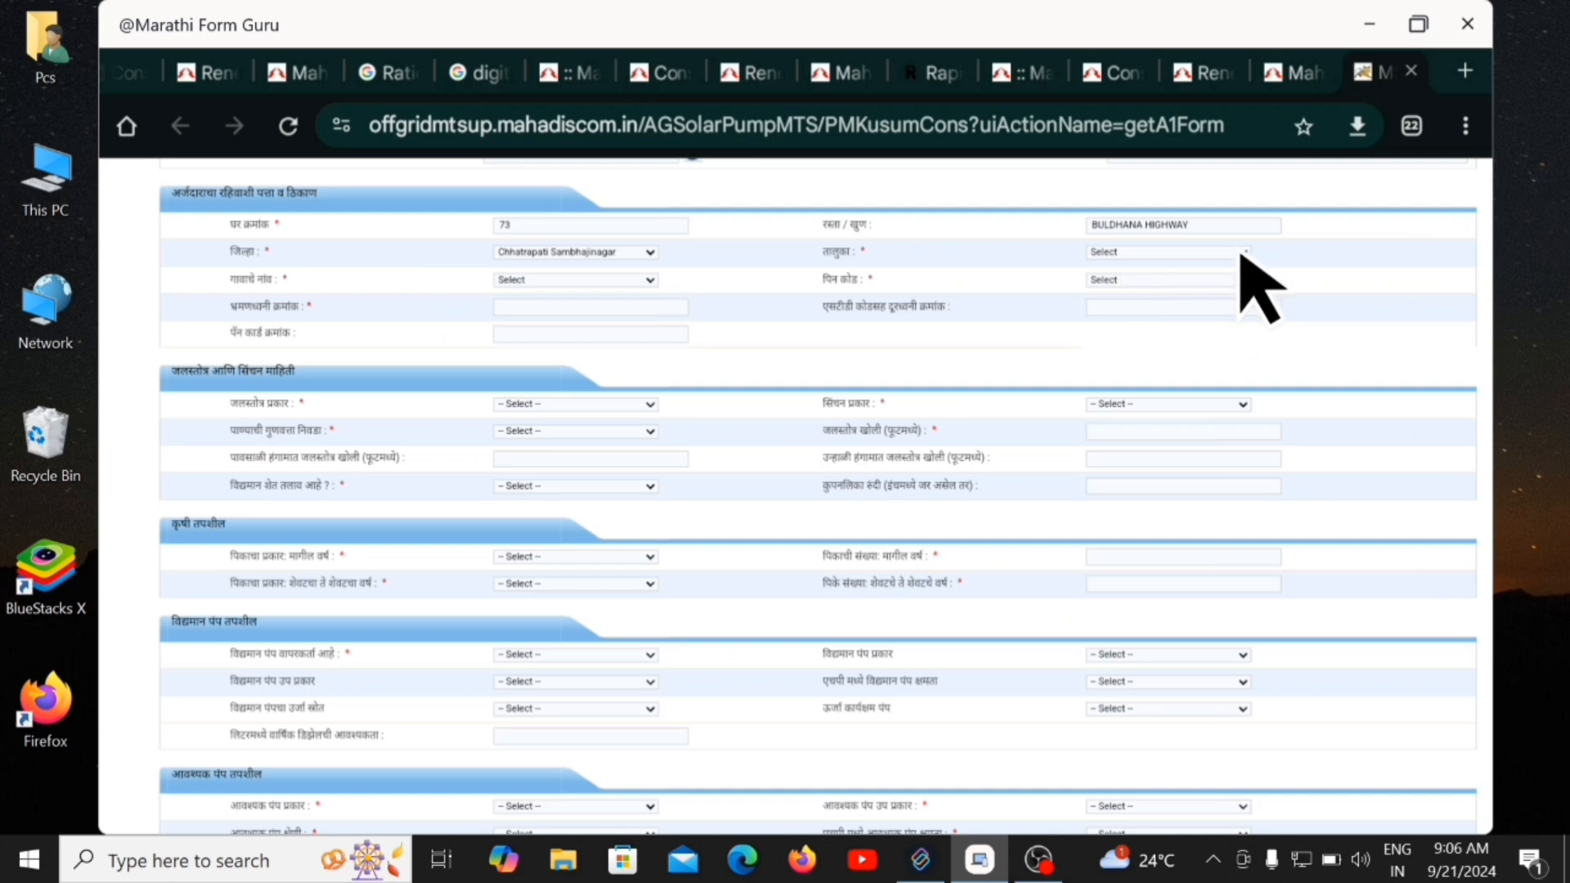
# Set the taluka to Sillod, select the address pin code, and enter the applicant's mobile number.
pyautogui.click(1241, 254)
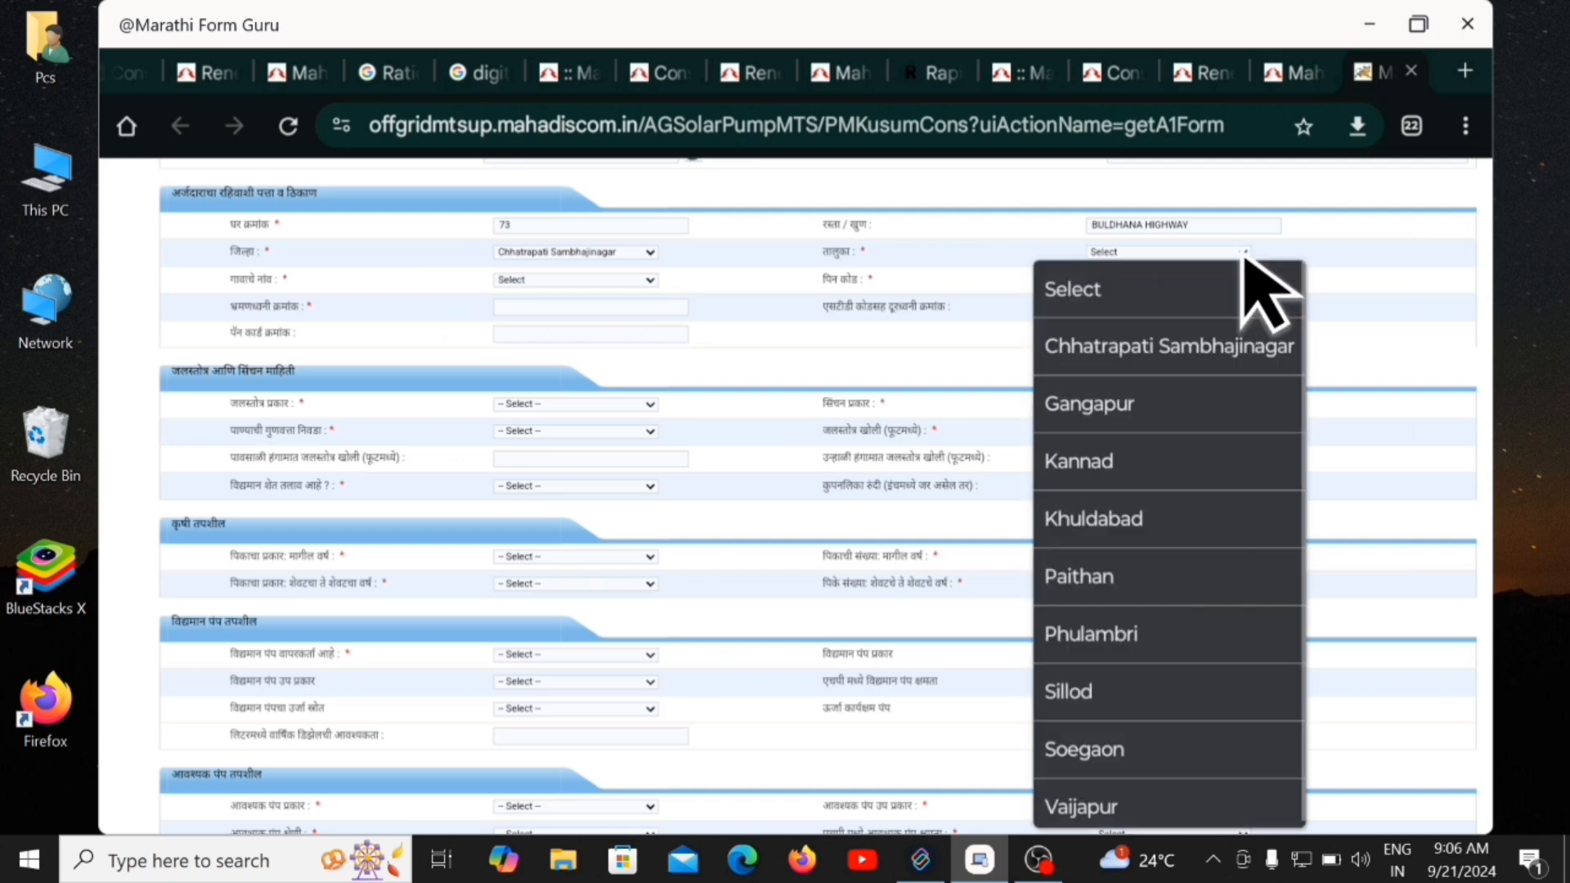
pyautogui.click(1105, 703)
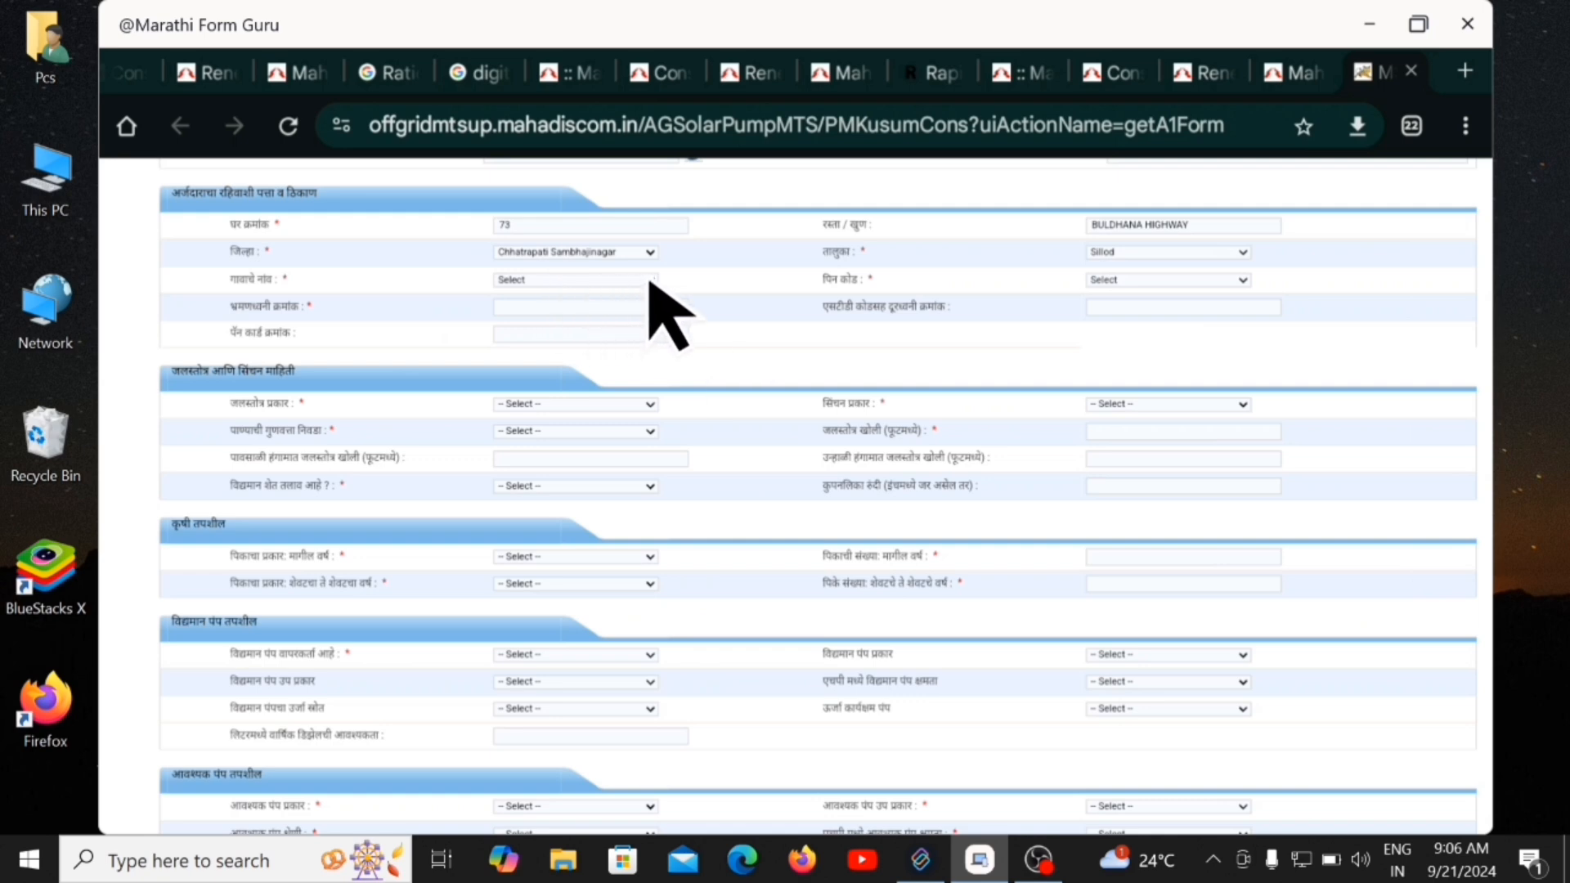
pyautogui.click(1243, 281)
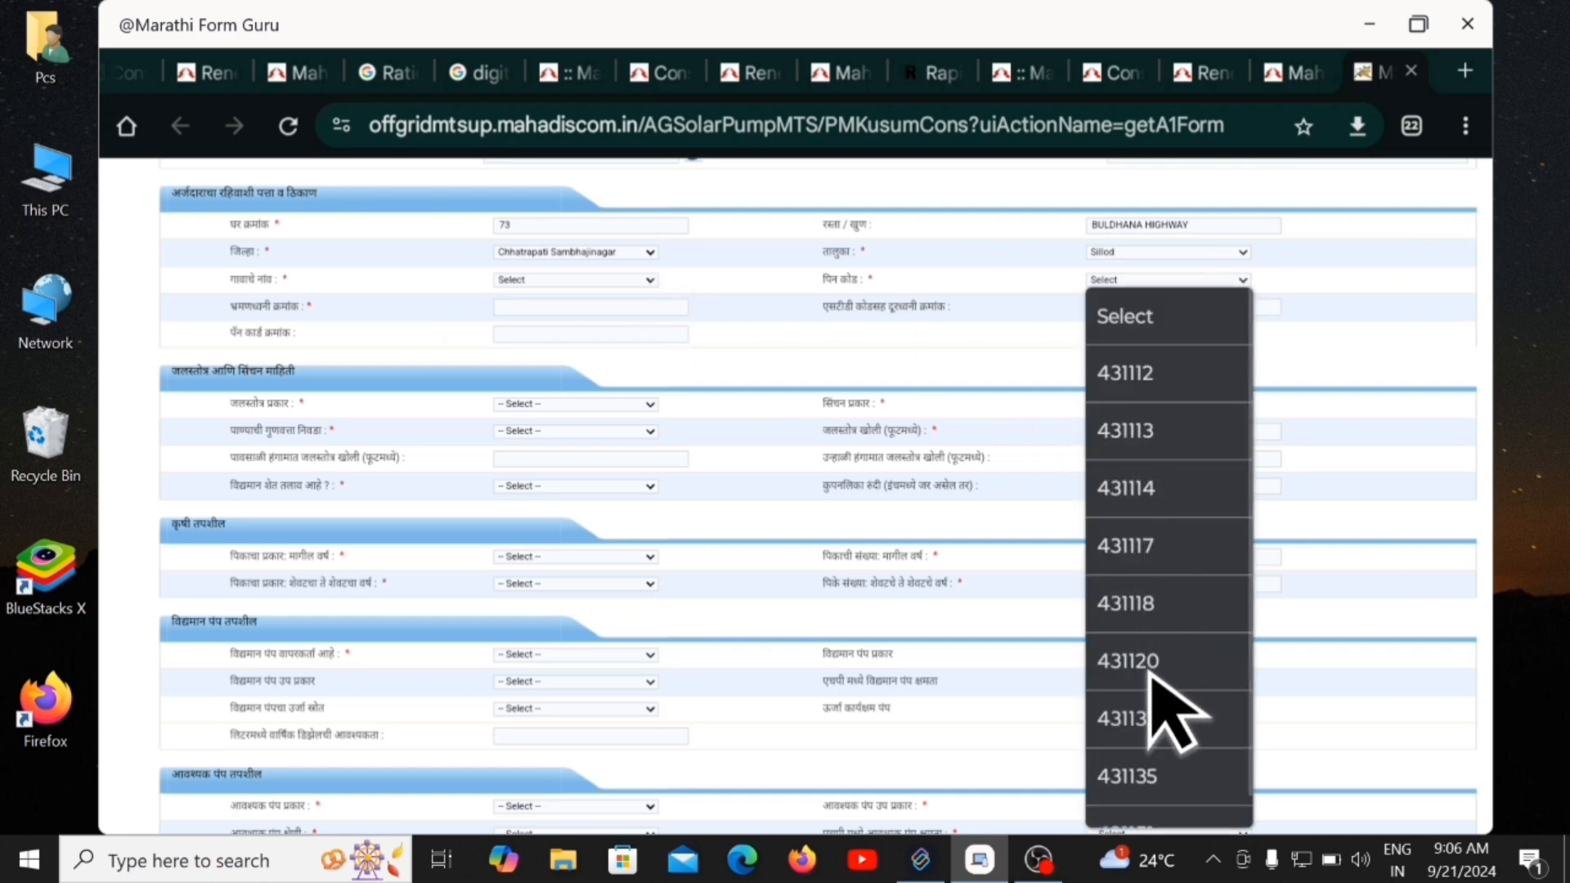
pyautogui.click(1153, 724)
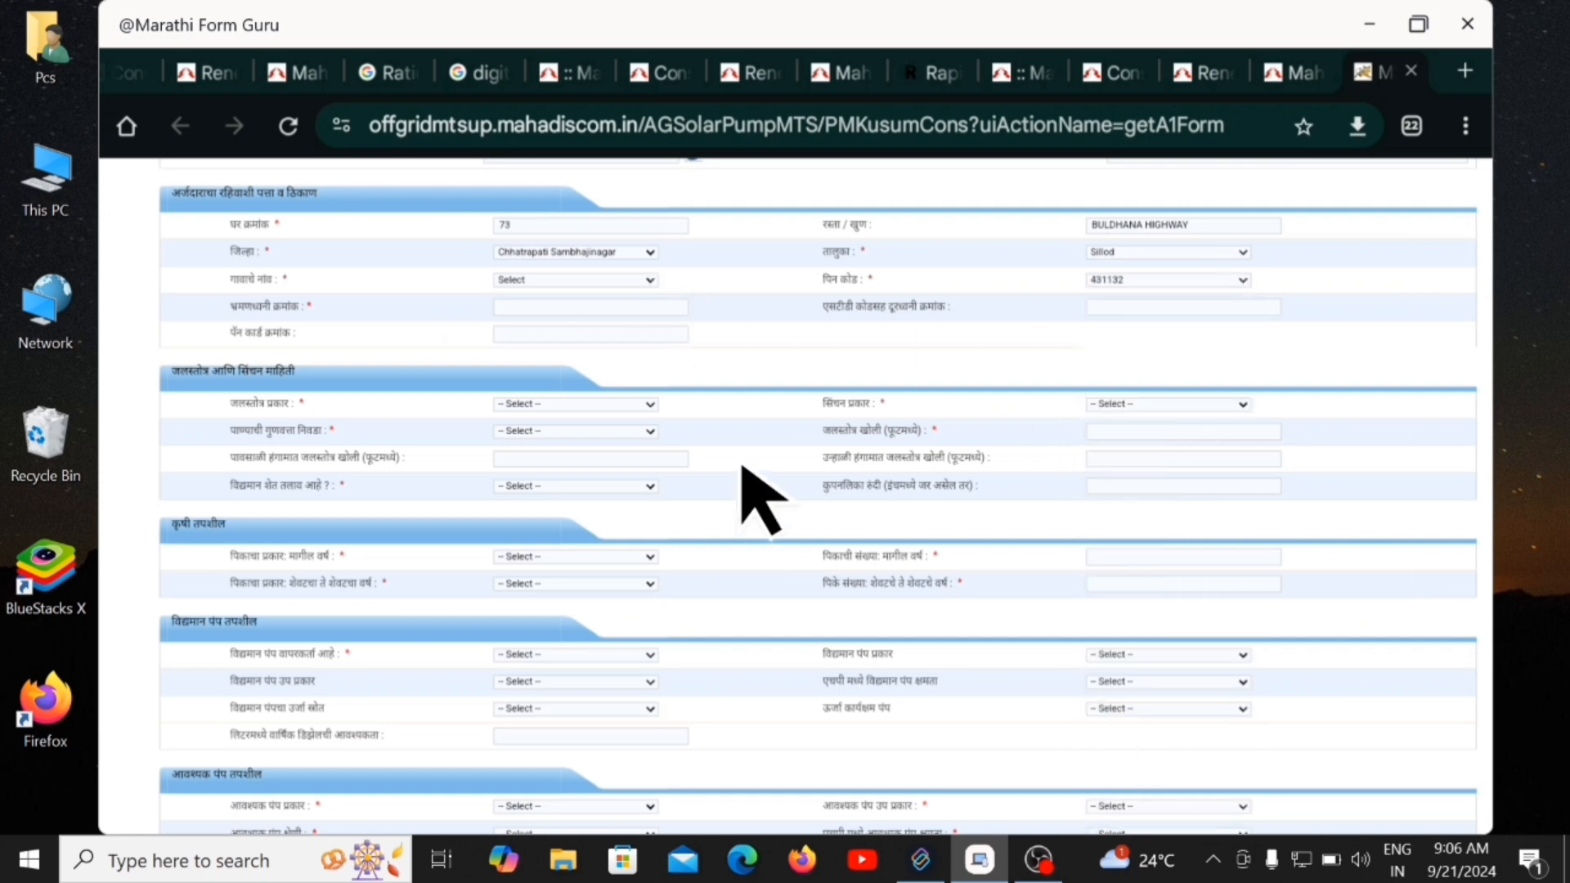
pyautogui.click(532, 307)
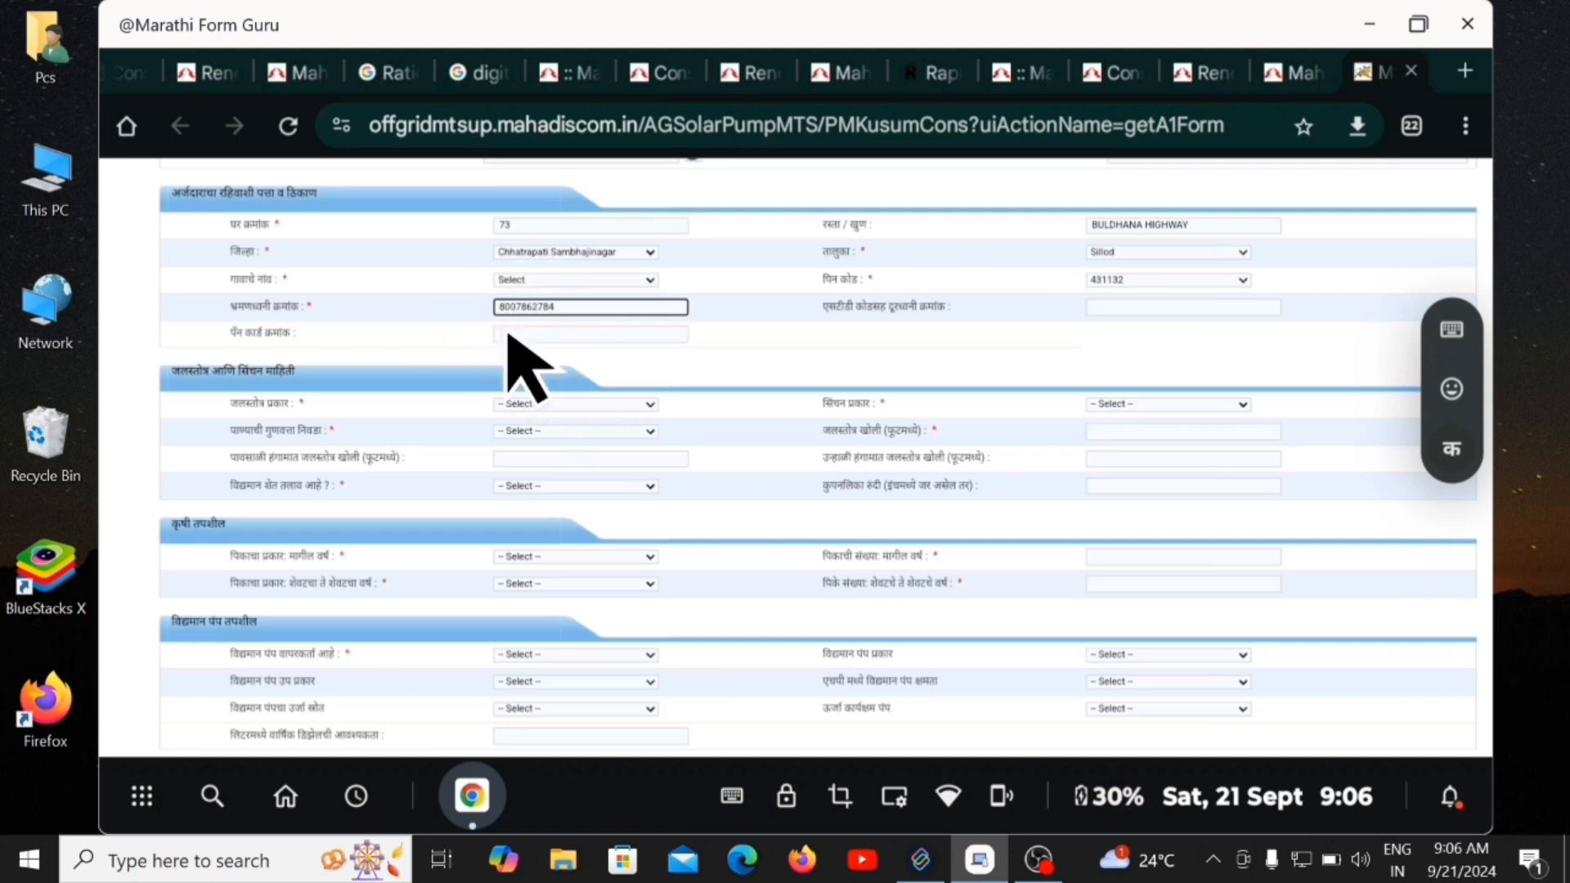
pyautogui.click(515, 335)
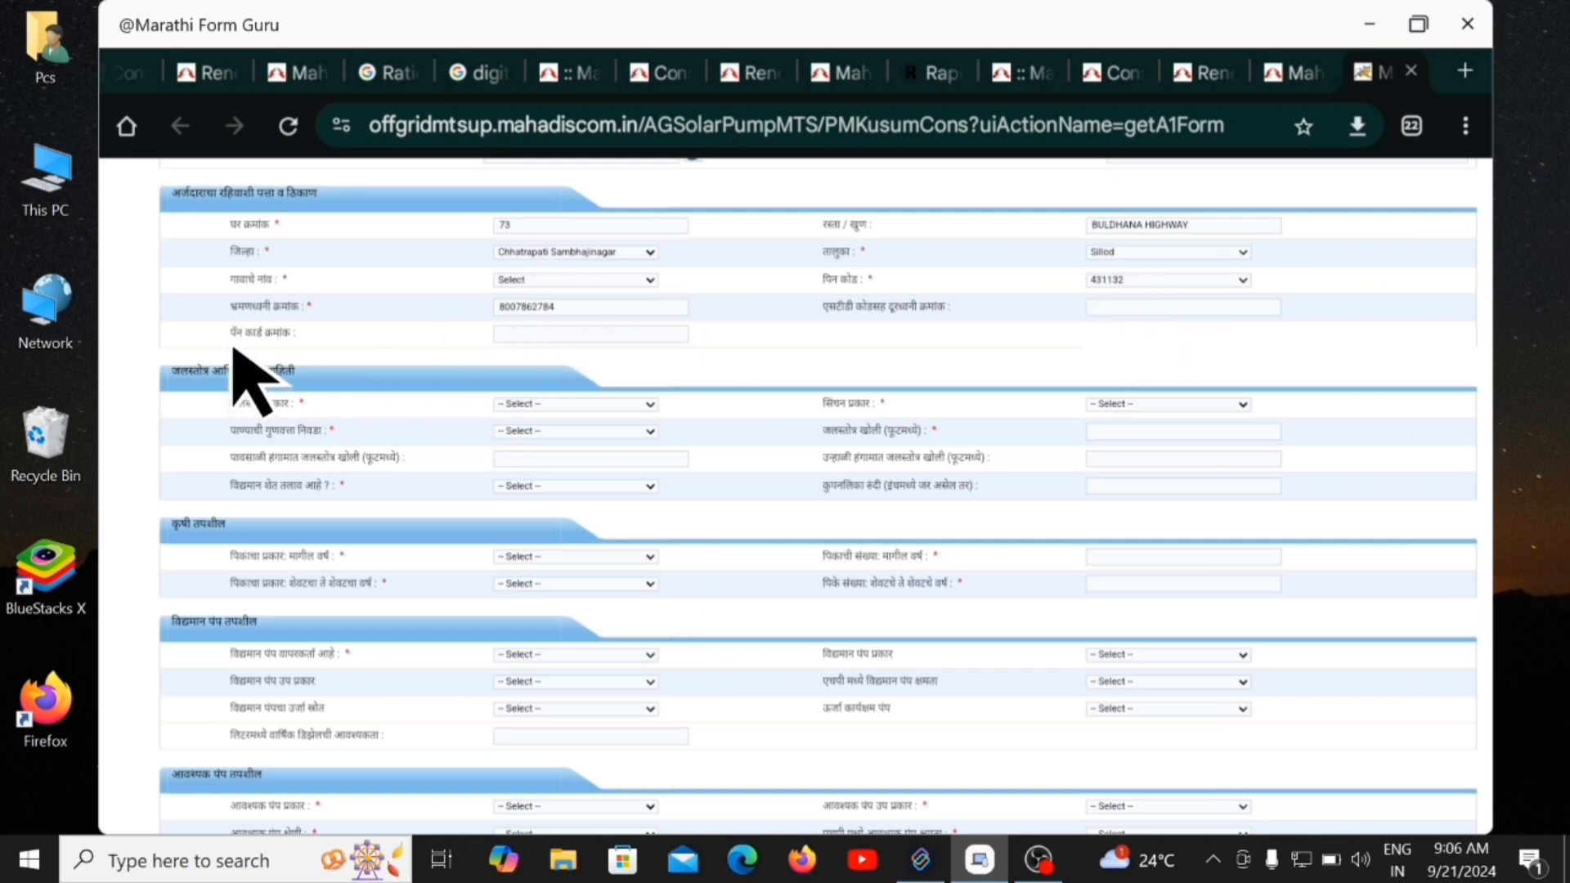
# Set the water source to Well, irrigation type to Open, and water quality to Soft.
pyautogui.scroll(-2, 616, 379)
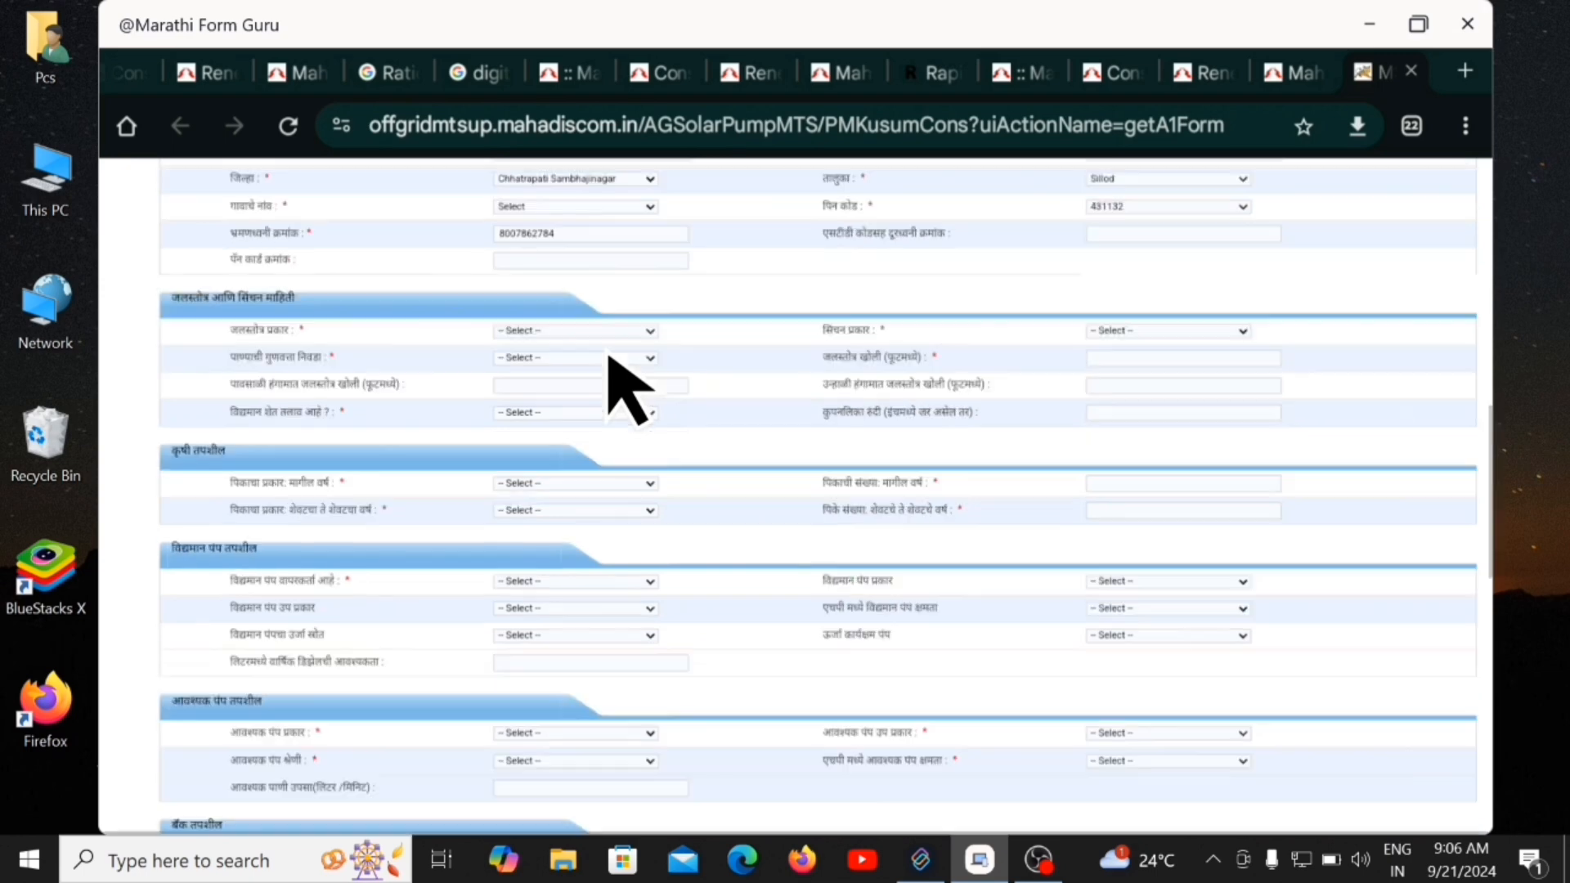
pyautogui.scroll(-1, 609, 358)
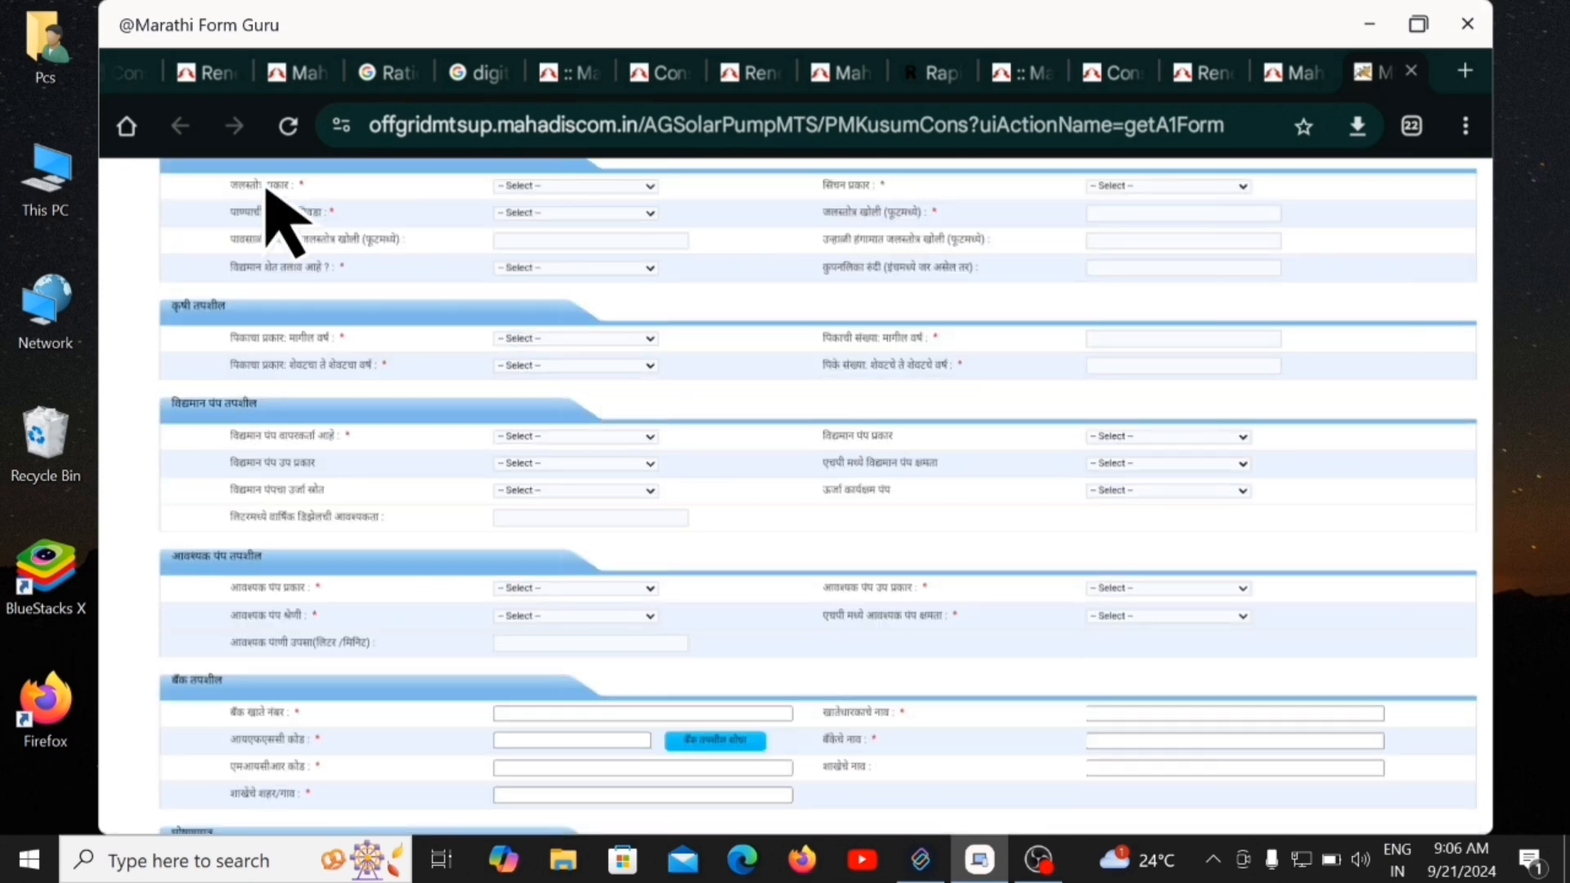
pyautogui.click(636, 188)
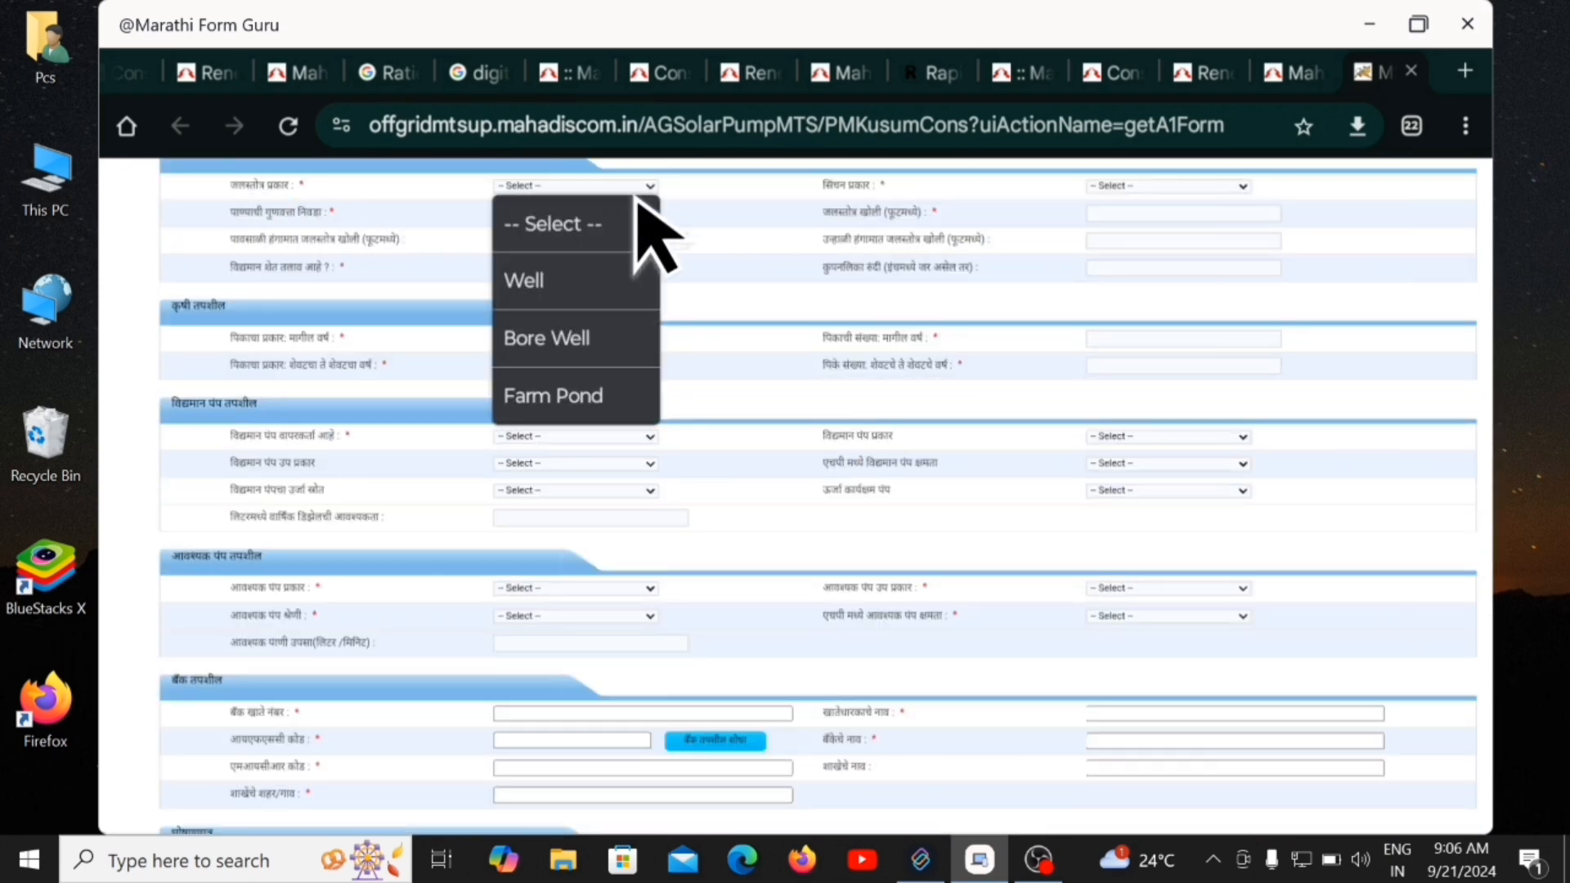
pyautogui.click(583, 286)
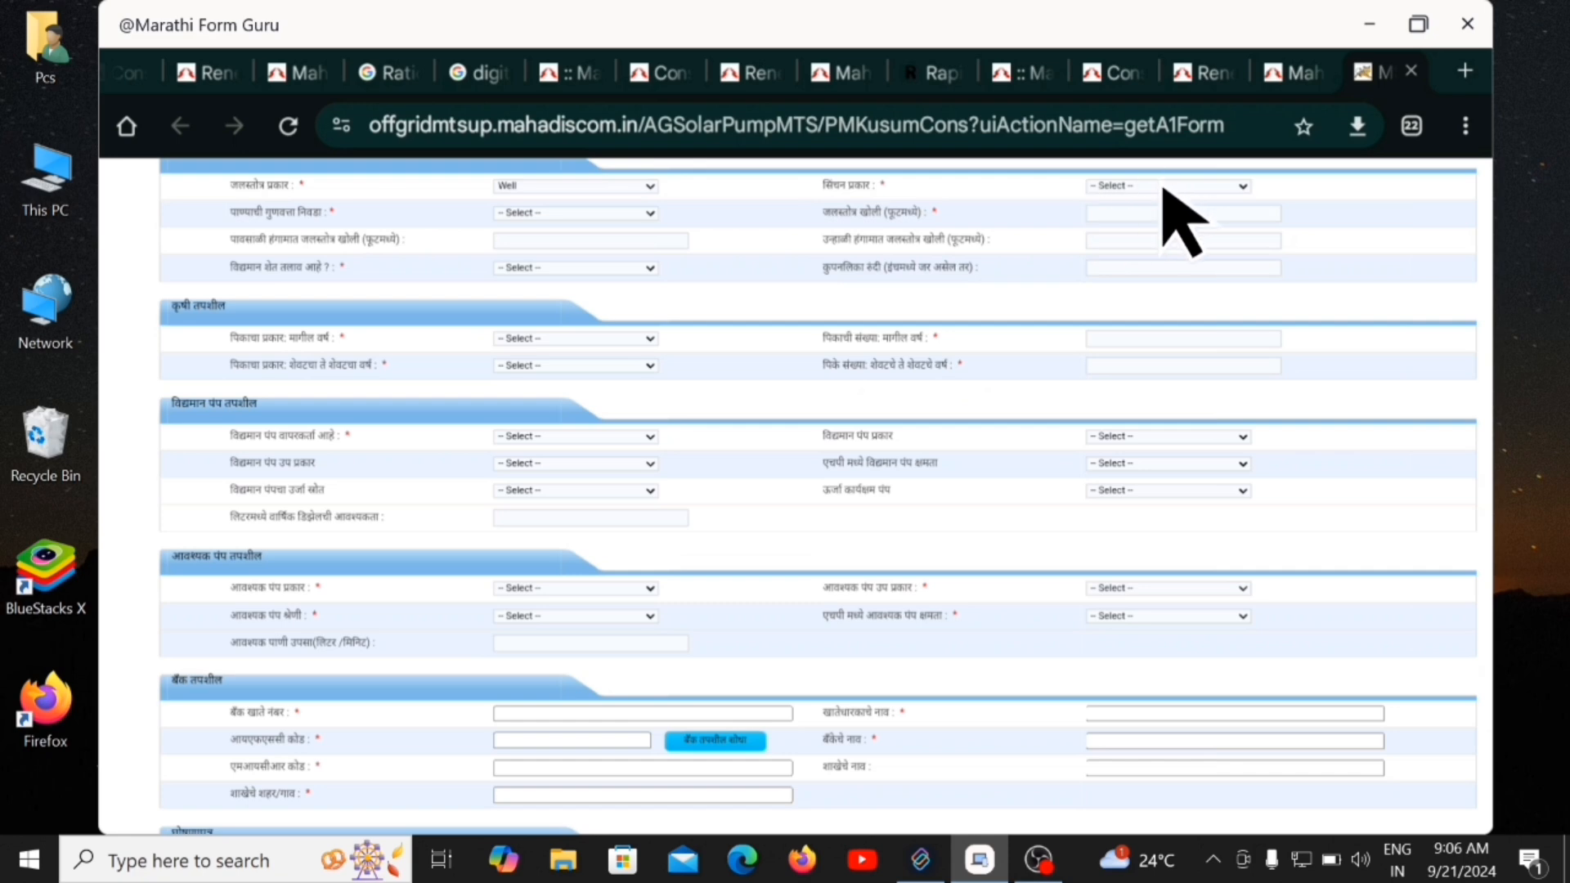
pyautogui.click(1242, 188)
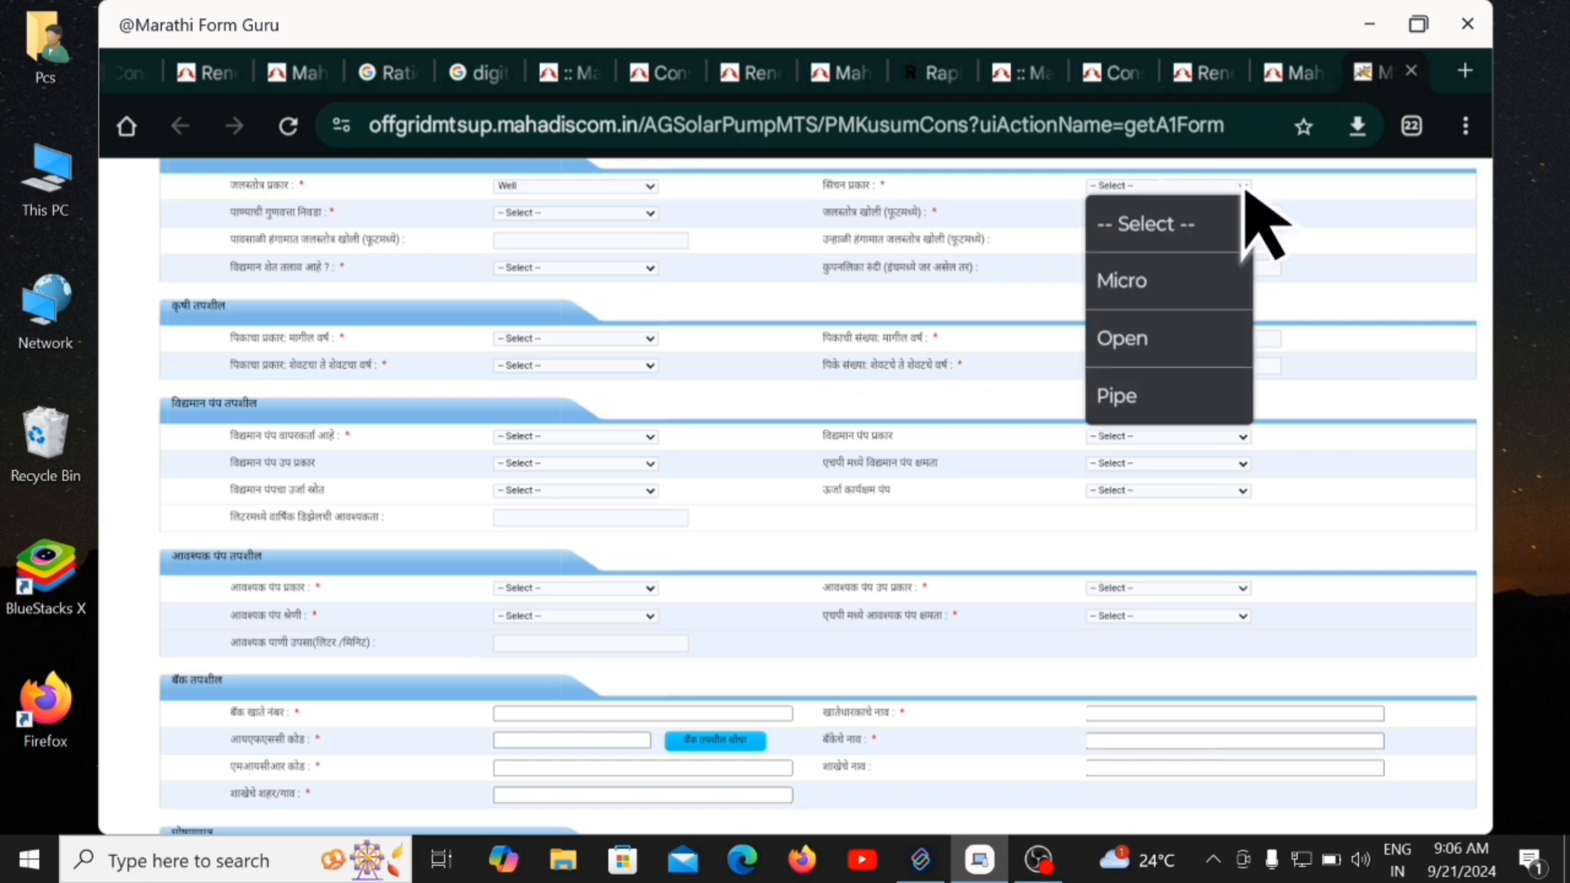
pyautogui.click(1149, 340)
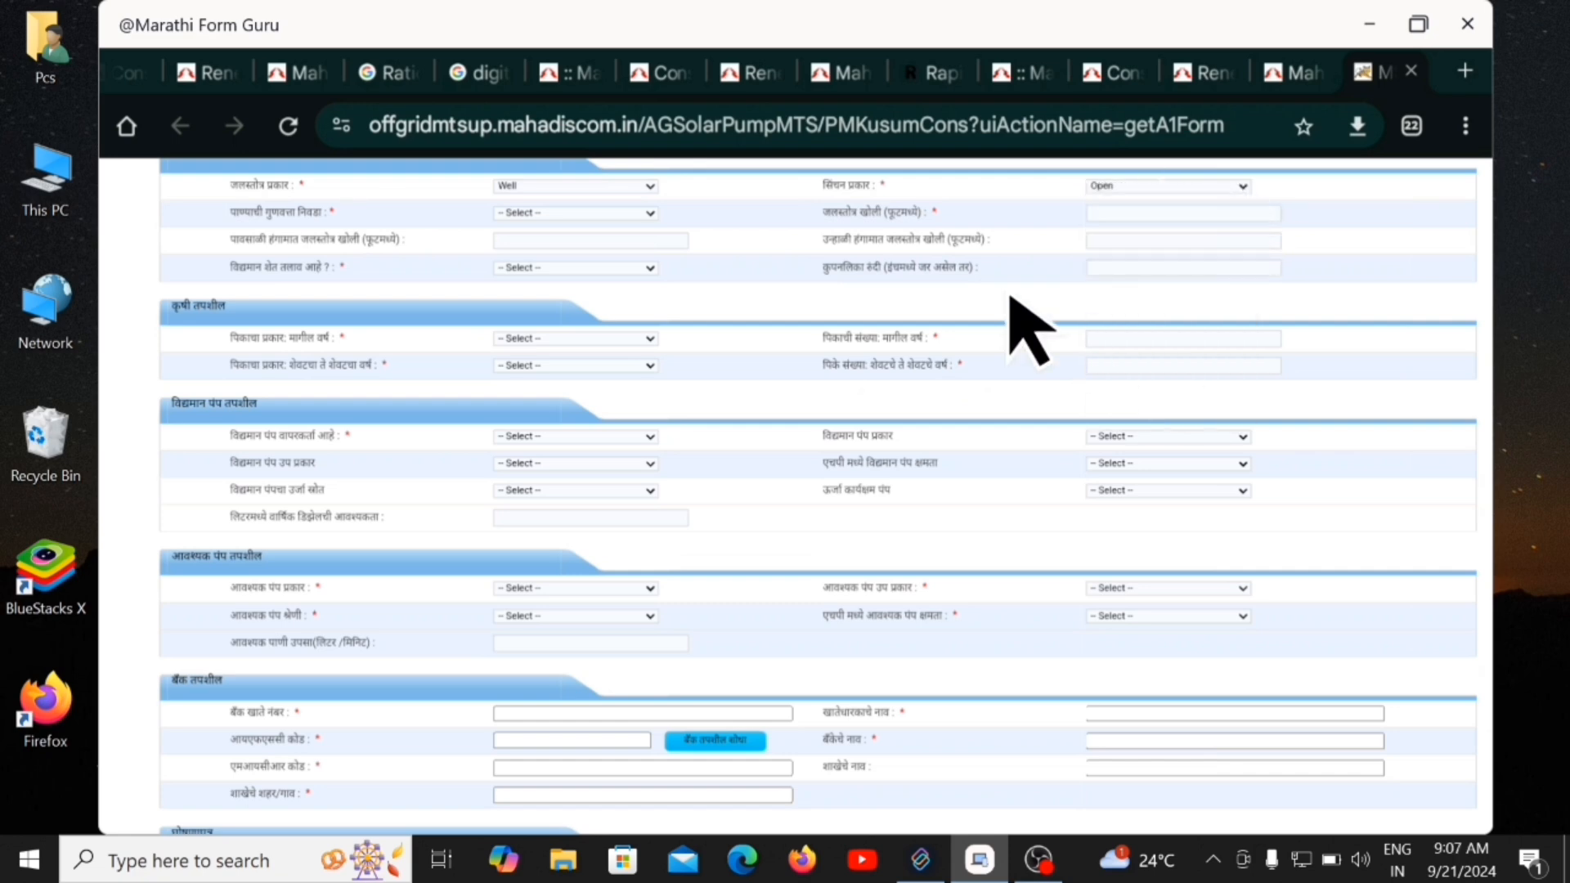
pyautogui.click(652, 214)
pyautogui.click(572, 368)
# Enter 60 for source and rainy-season depth and 100 for summer depth.
pyautogui.click(1116, 211)
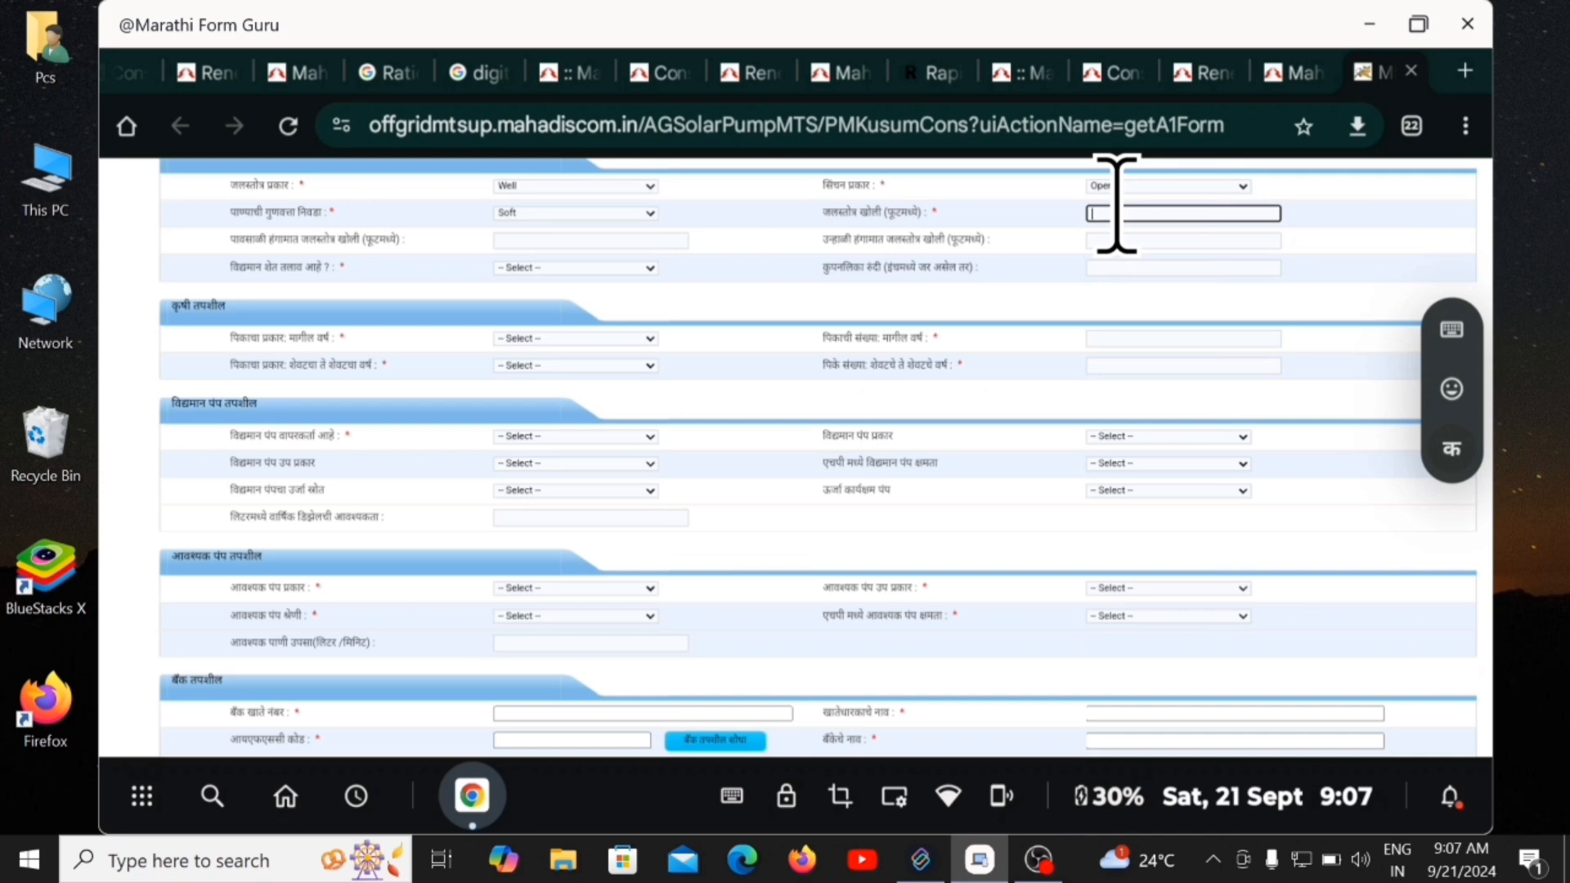
pyautogui.write('60')
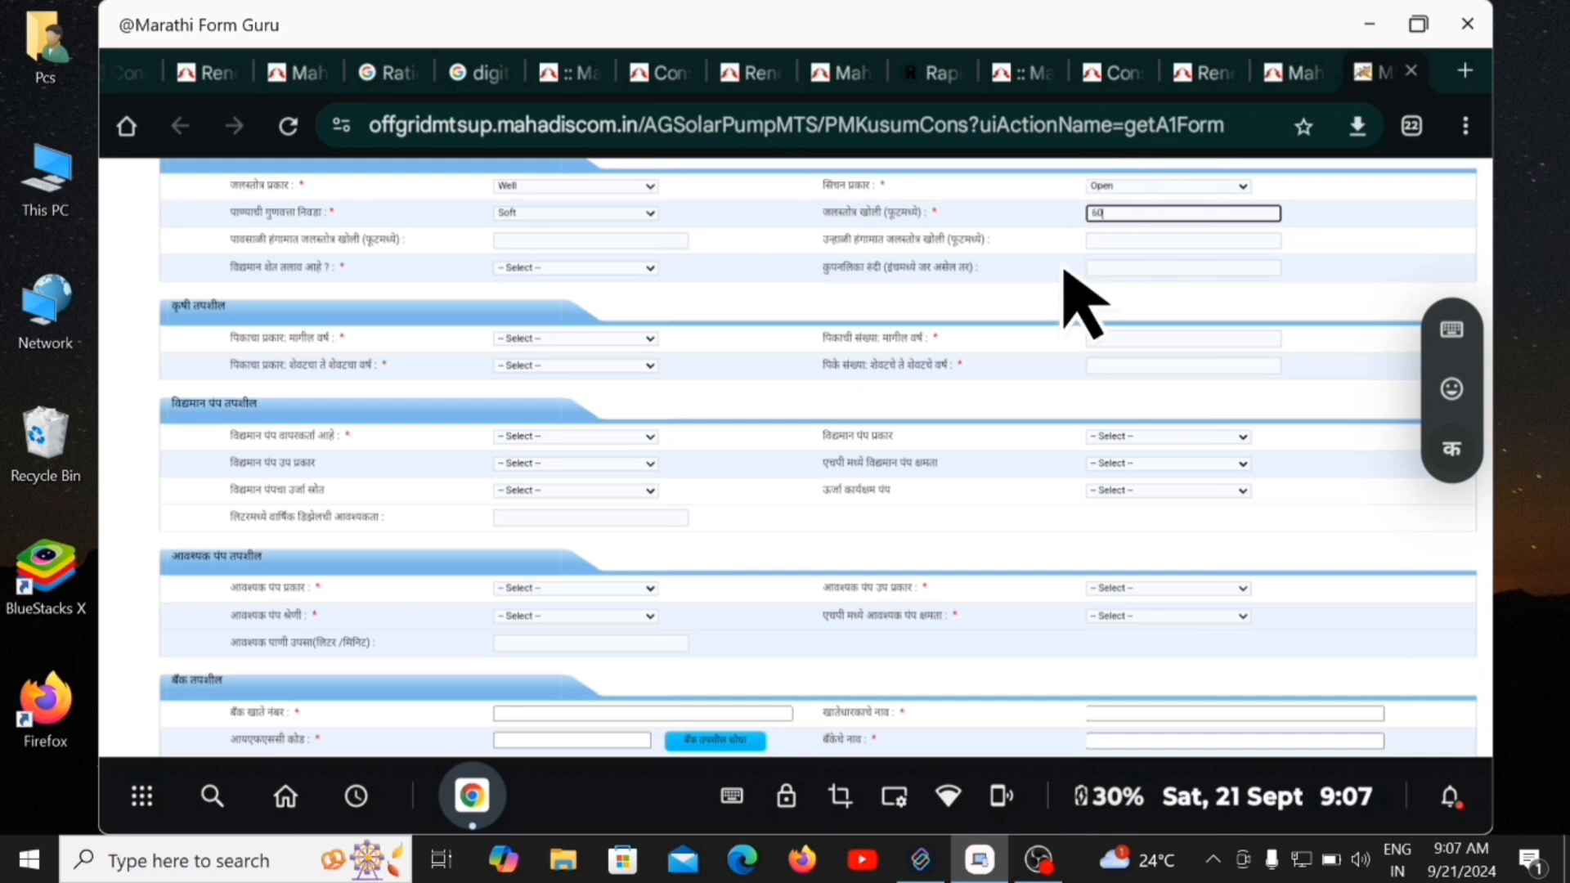
pyautogui.click(530, 238)
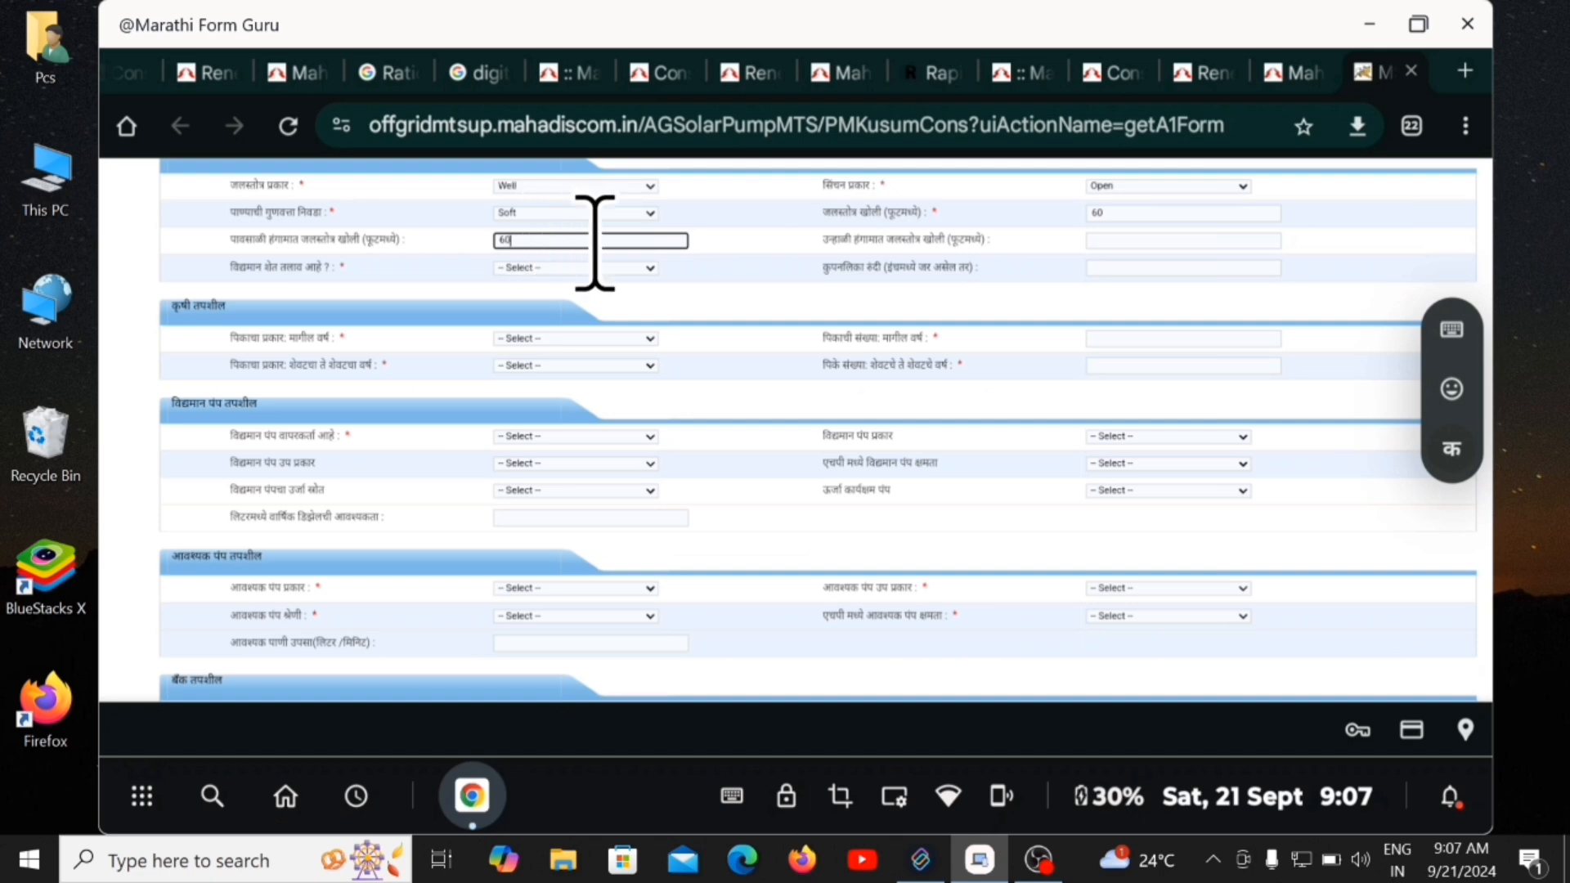
pyautogui.click(1100, 214)
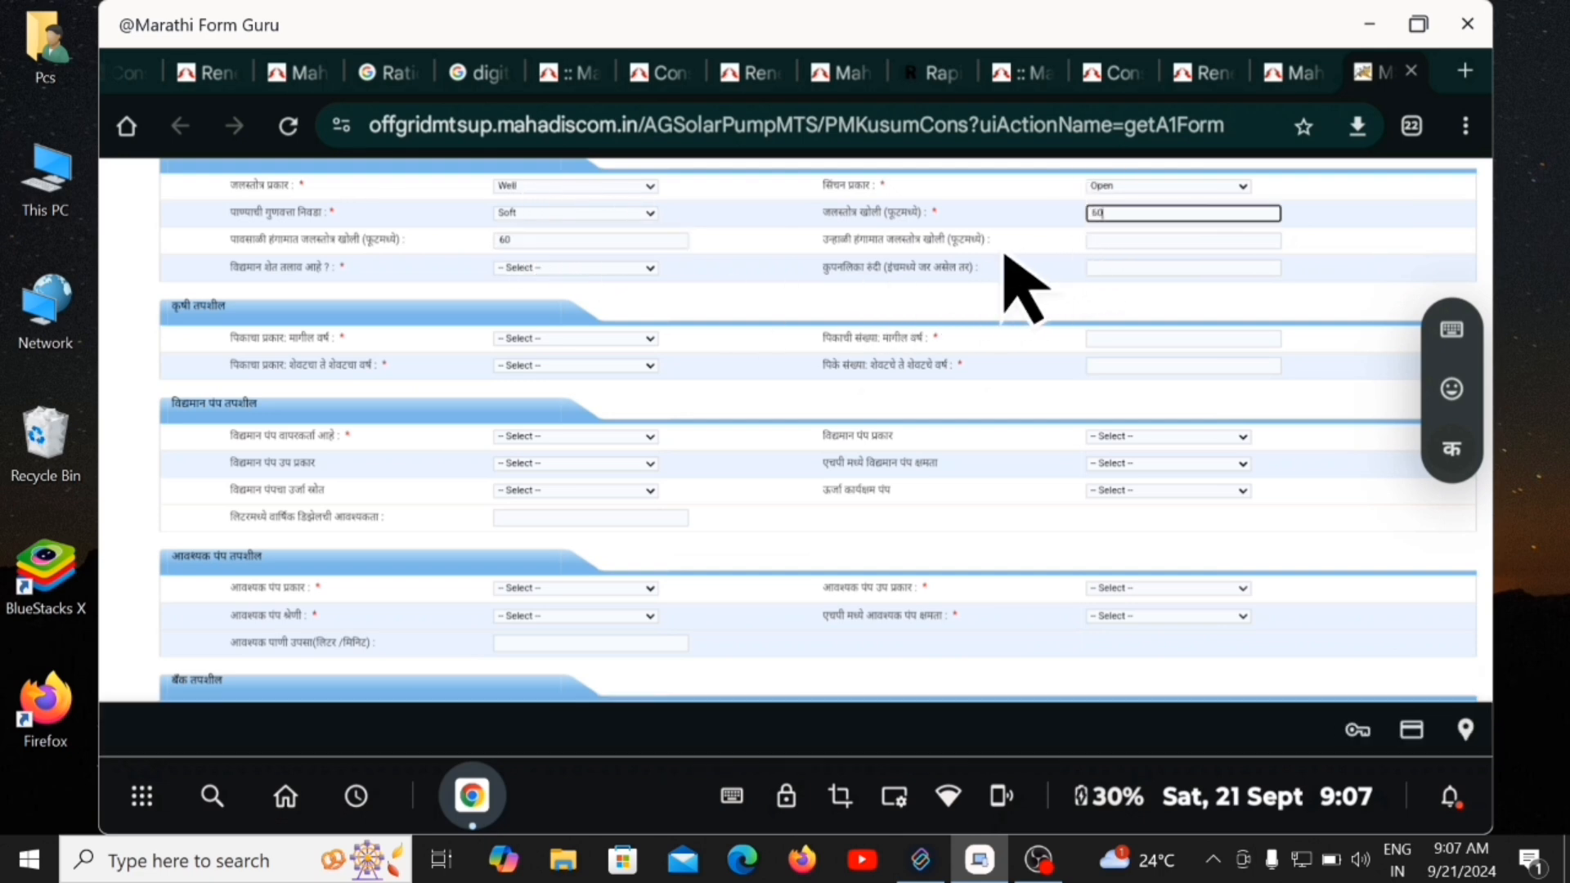
pyautogui.click(1099, 241)
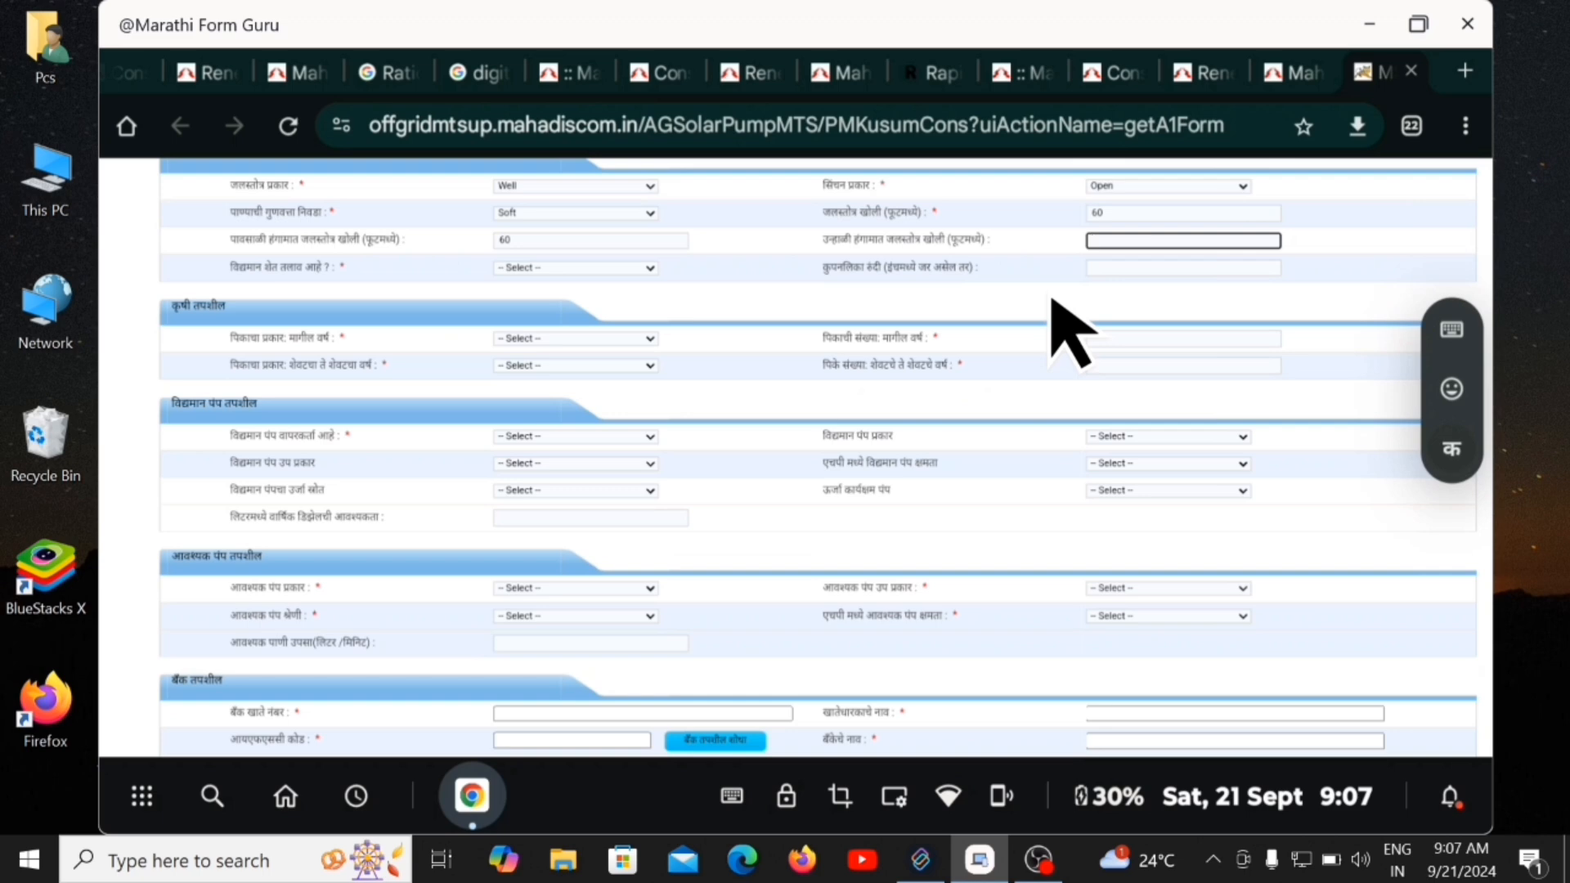
pyautogui.write('100')
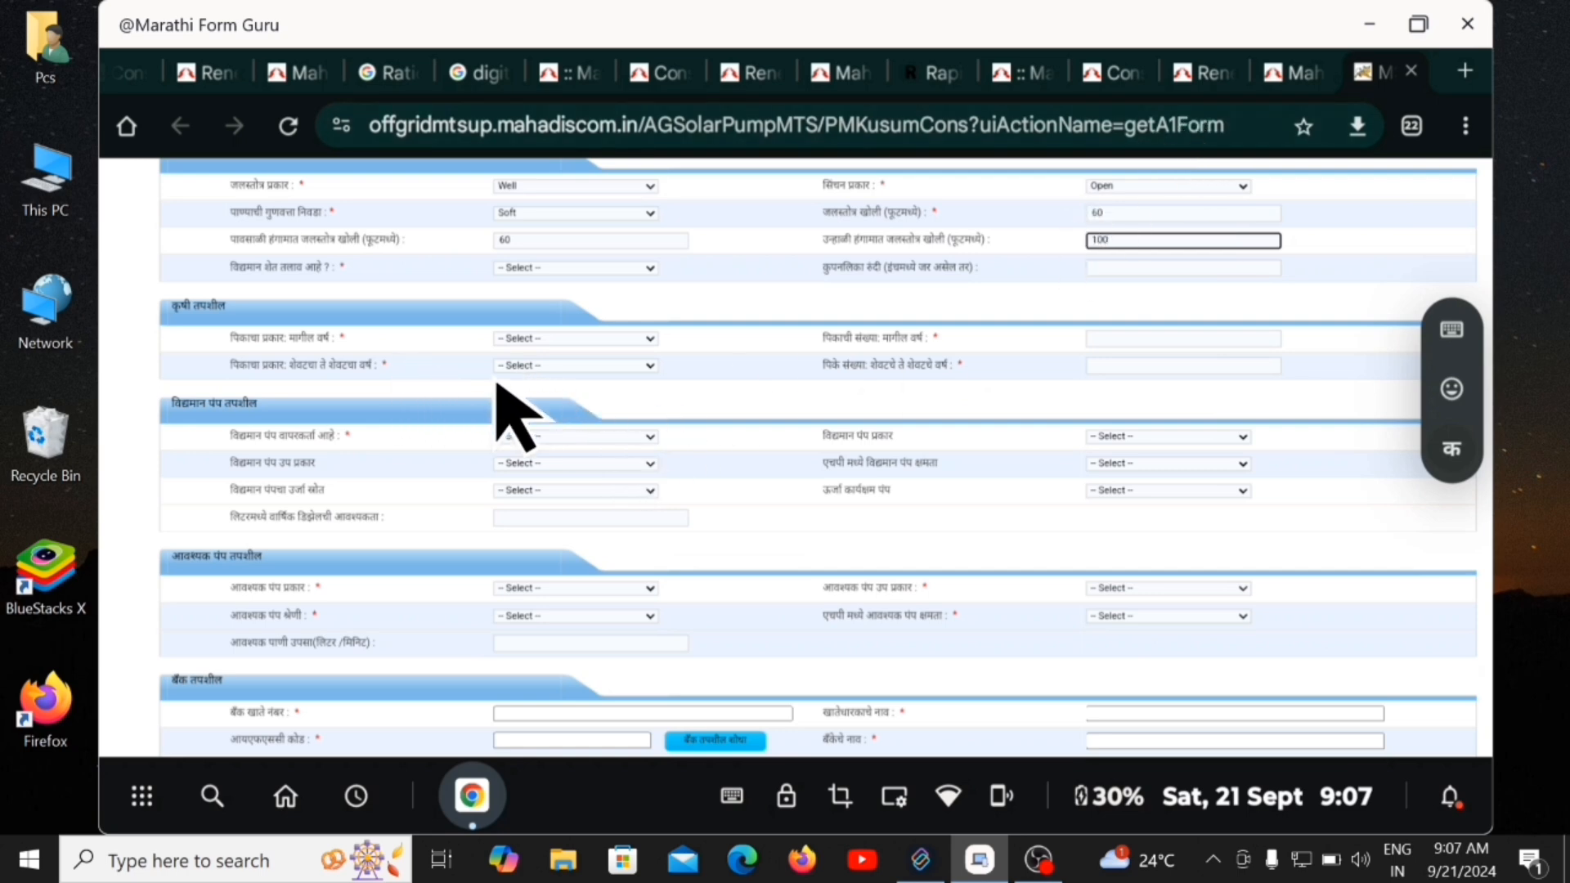
# Choose Kharif as the crop type for both years and enter a crop count of 1.
pyautogui.click(667, 369)
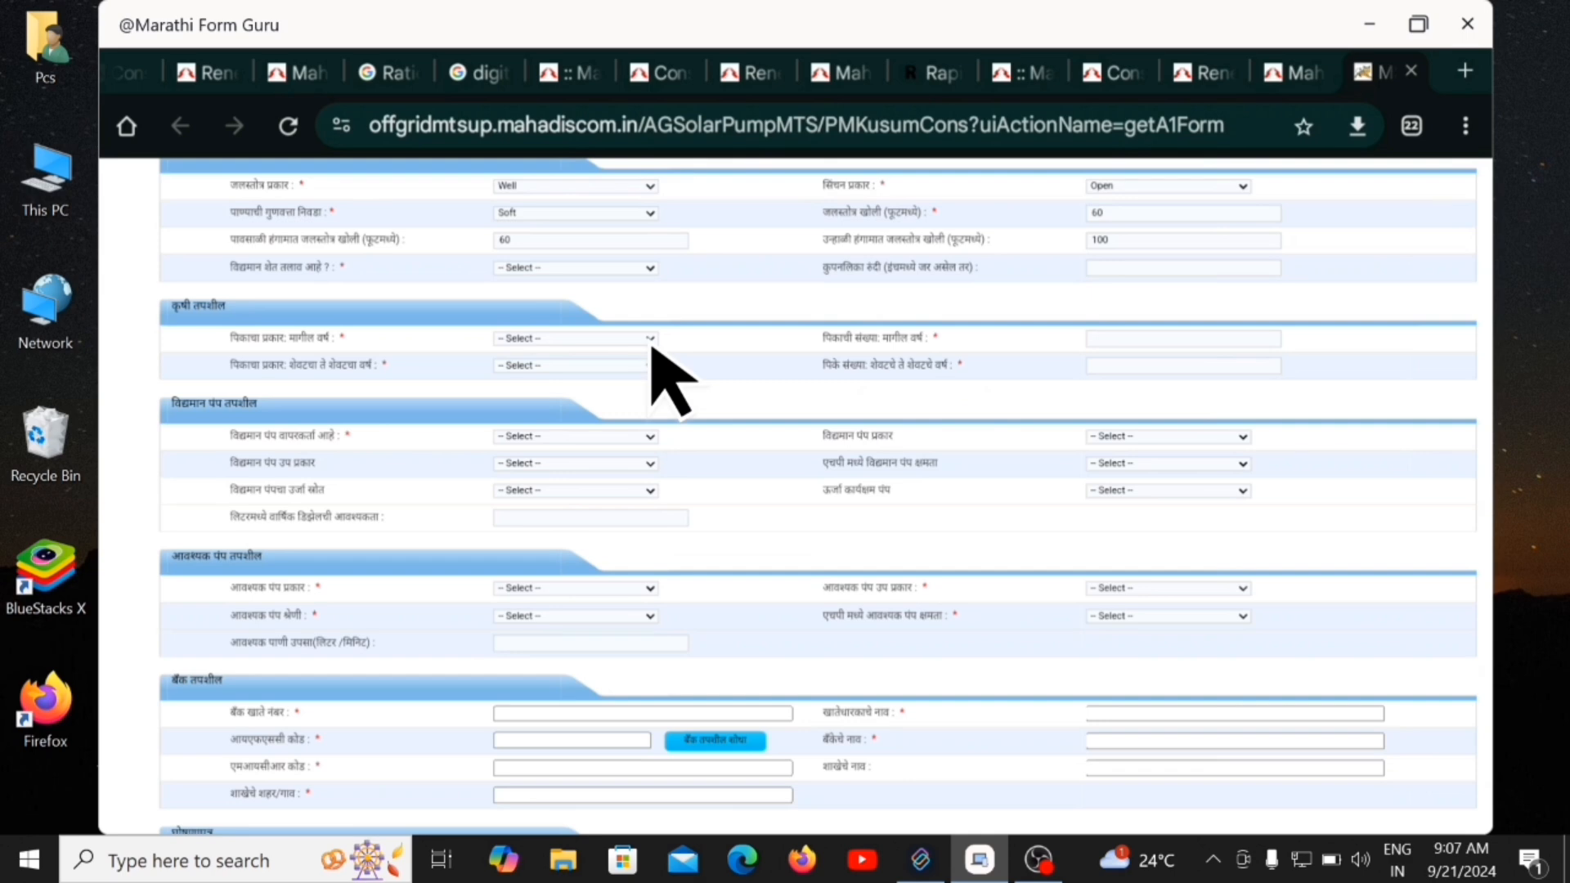
pyautogui.click(651, 343)
pyautogui.click(575, 432)
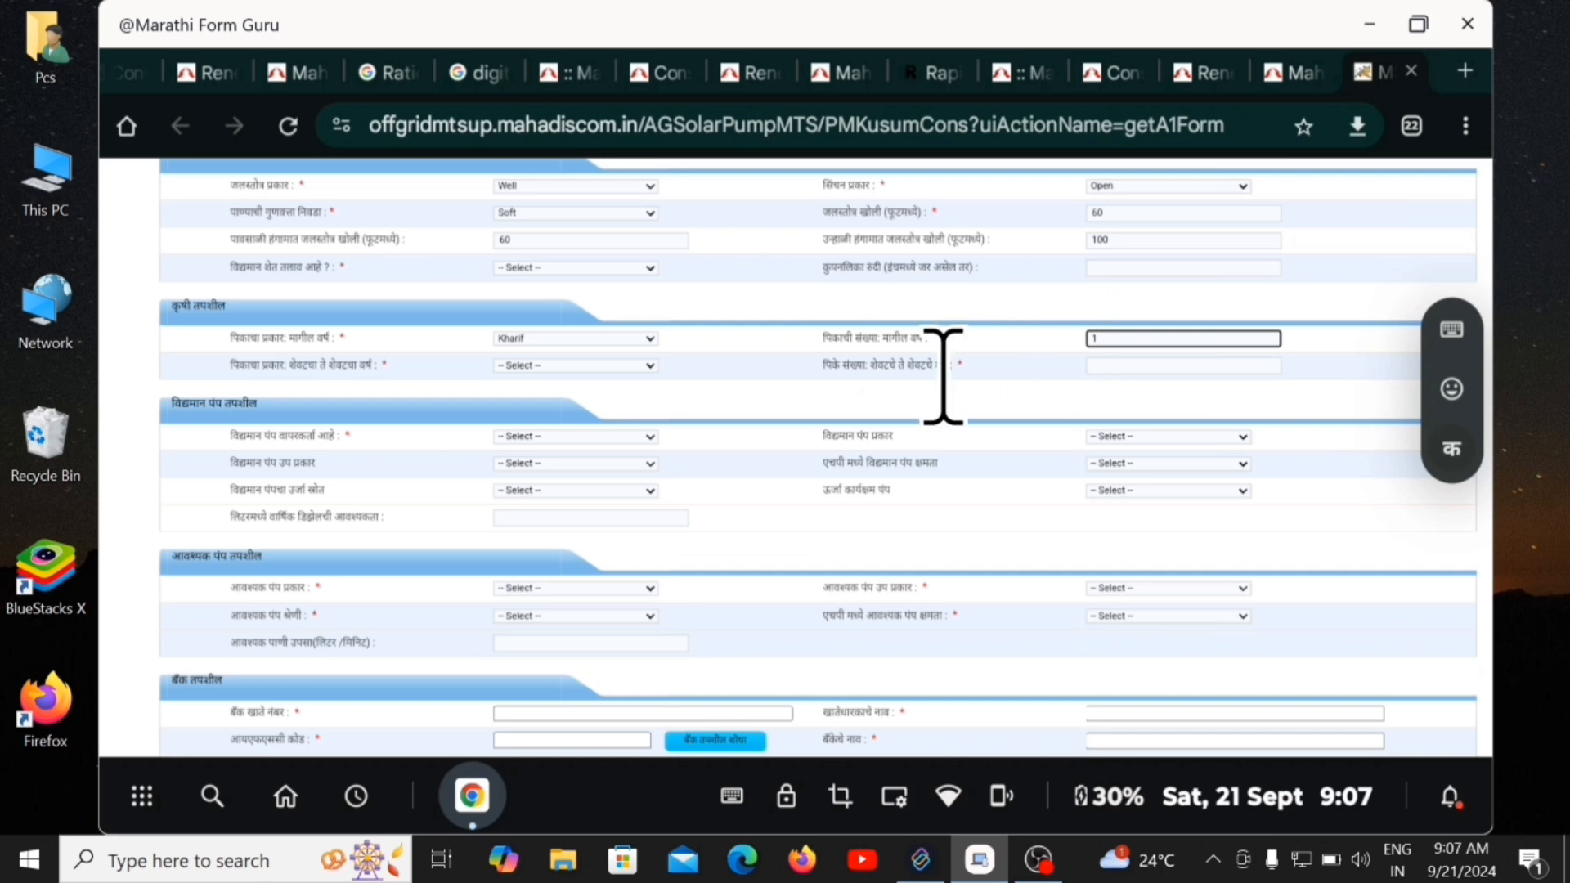
pyautogui.click(647, 368)
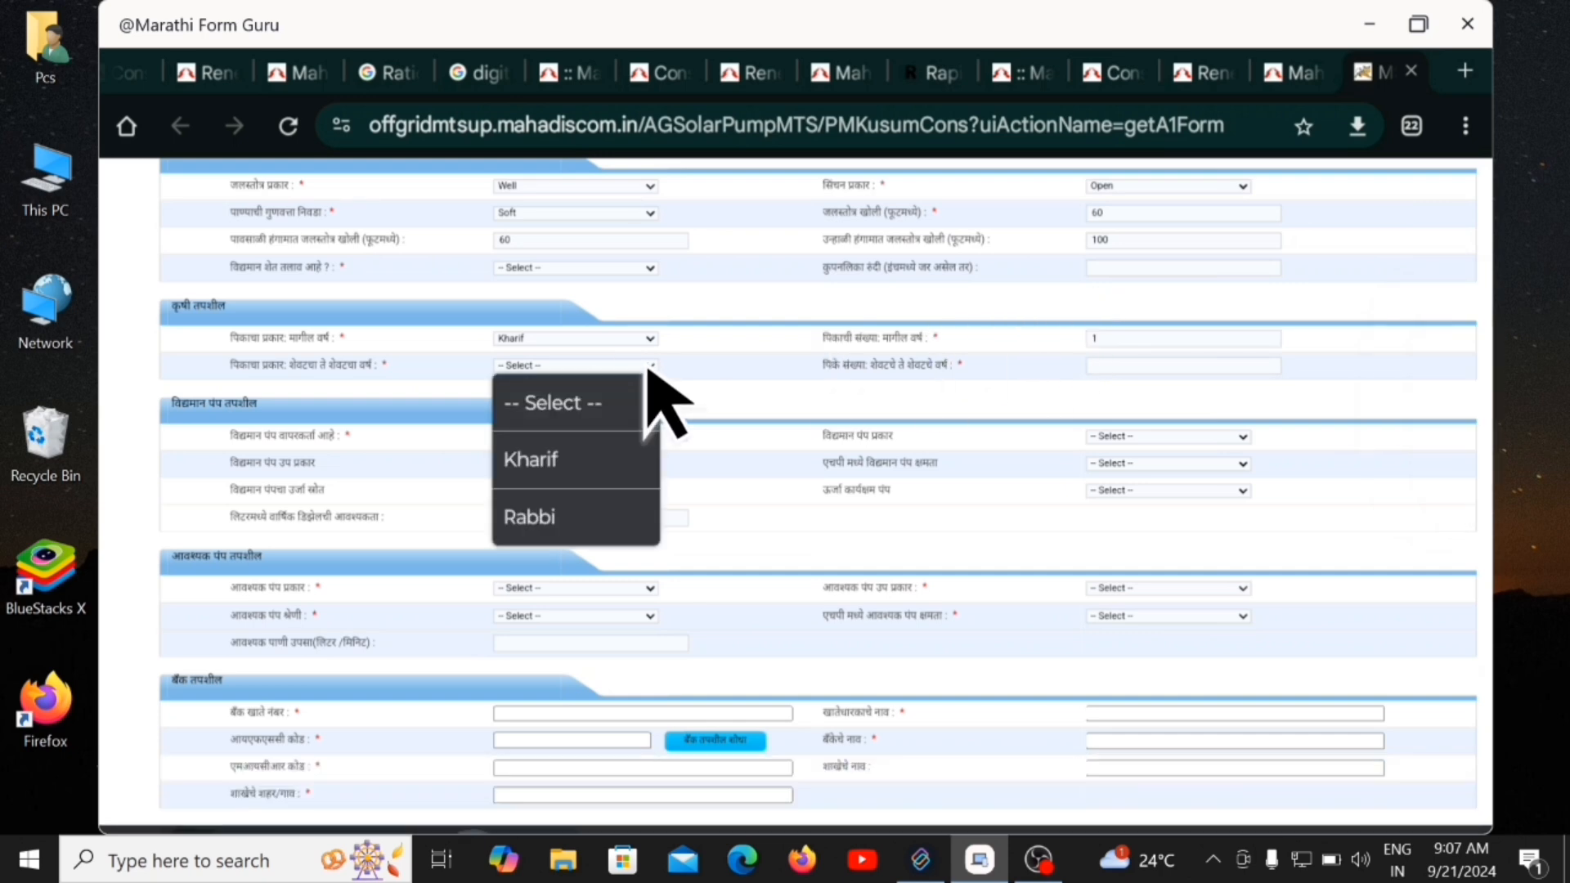
pyautogui.click(609, 460)
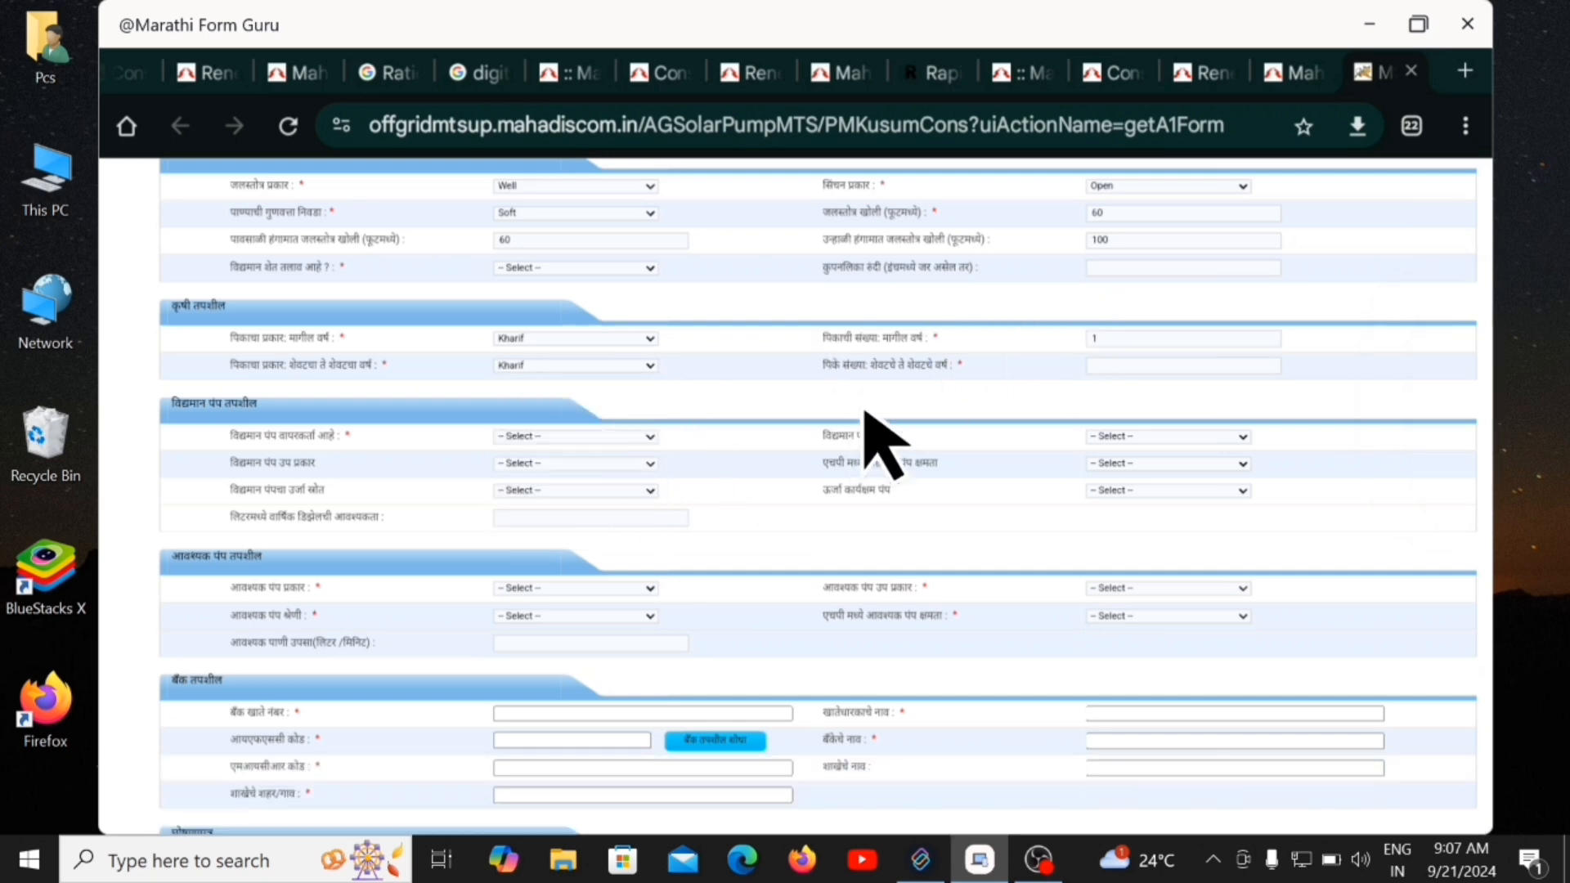
pyautogui.click(1094, 368)
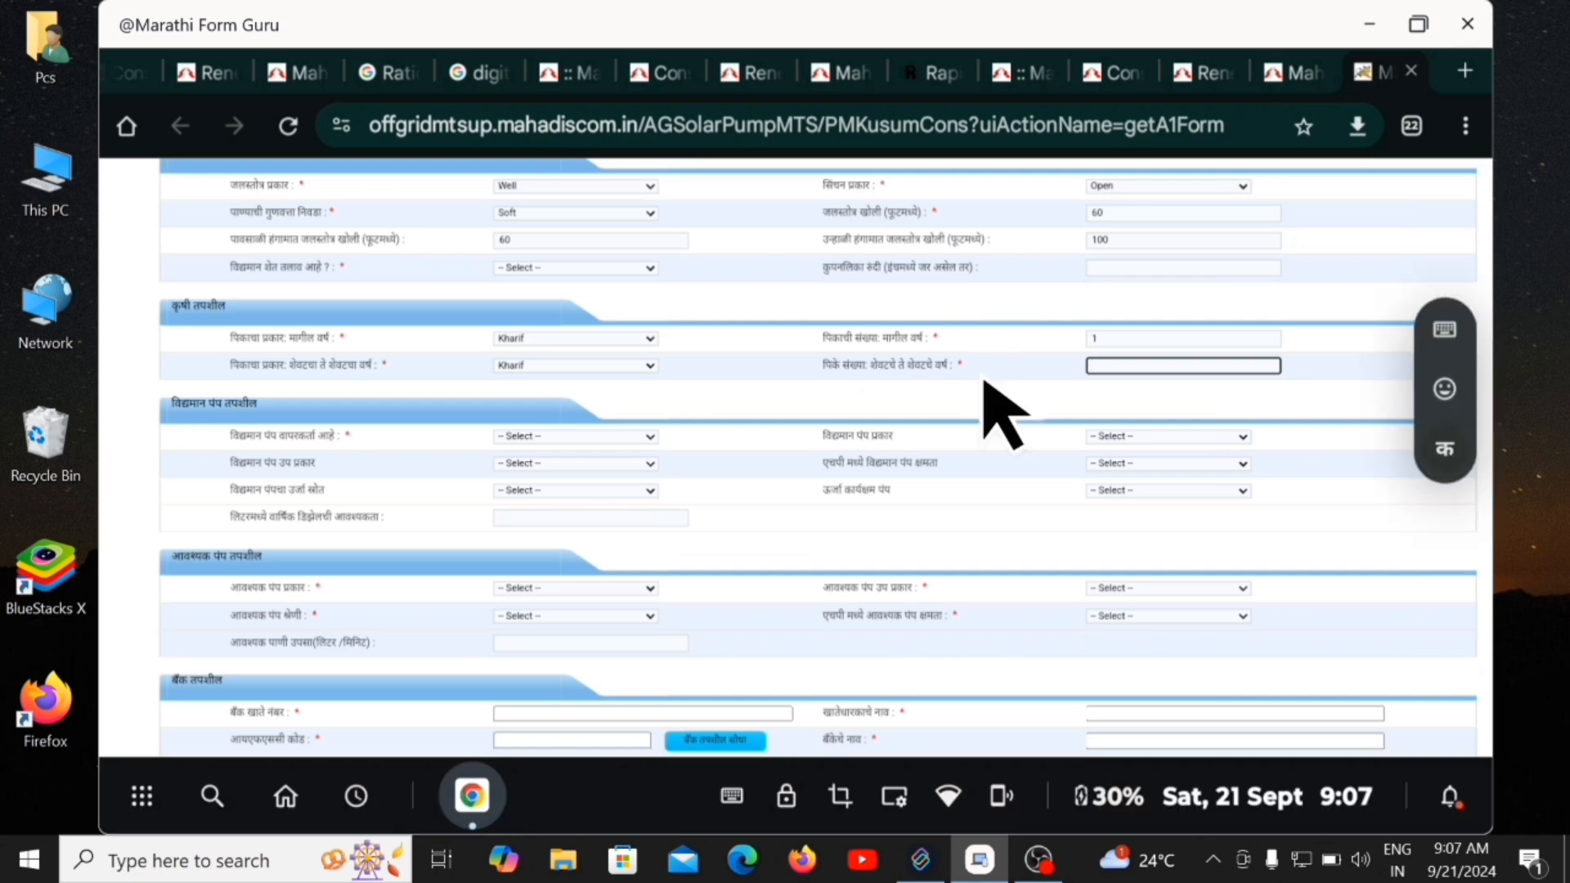
pyautogui.write('1')
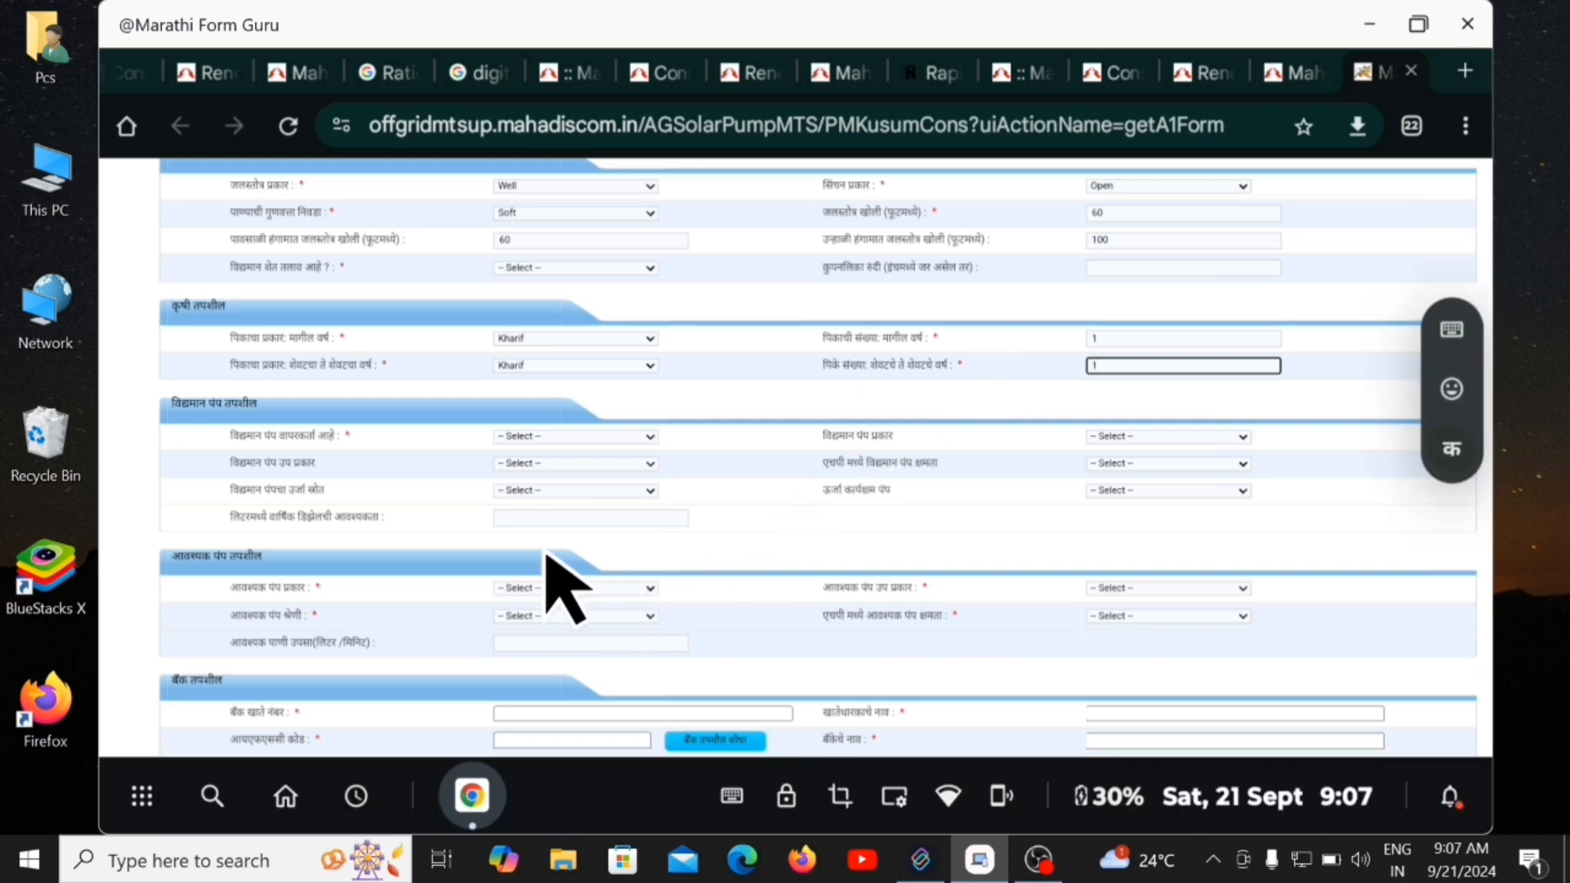
# Answer No to having an existing pump in use.
pyautogui.click(652, 437)
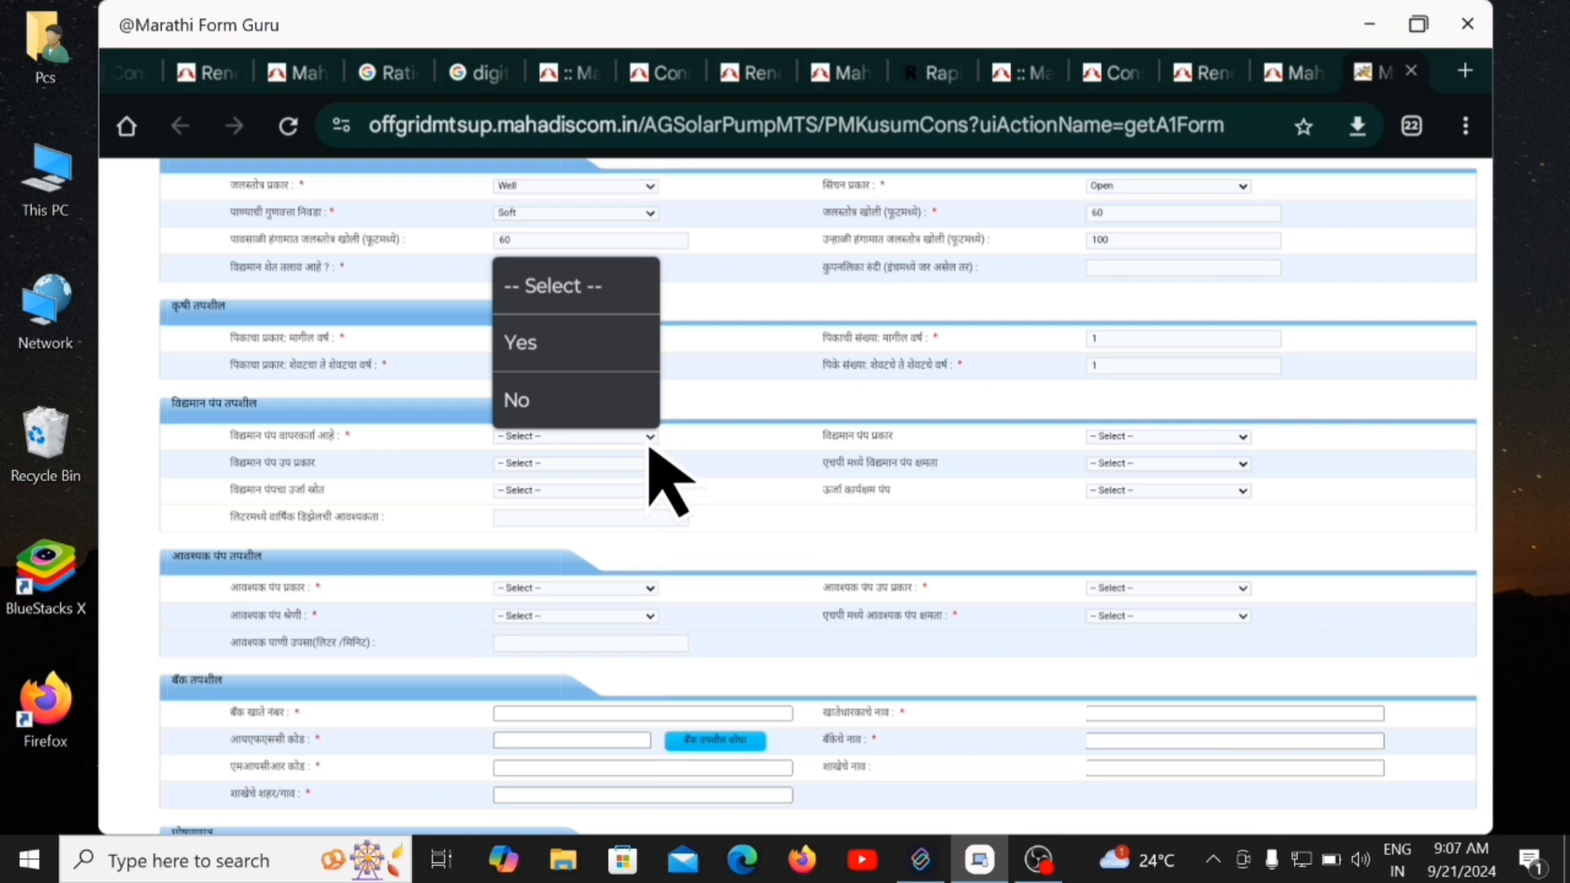
pyautogui.click(546, 408)
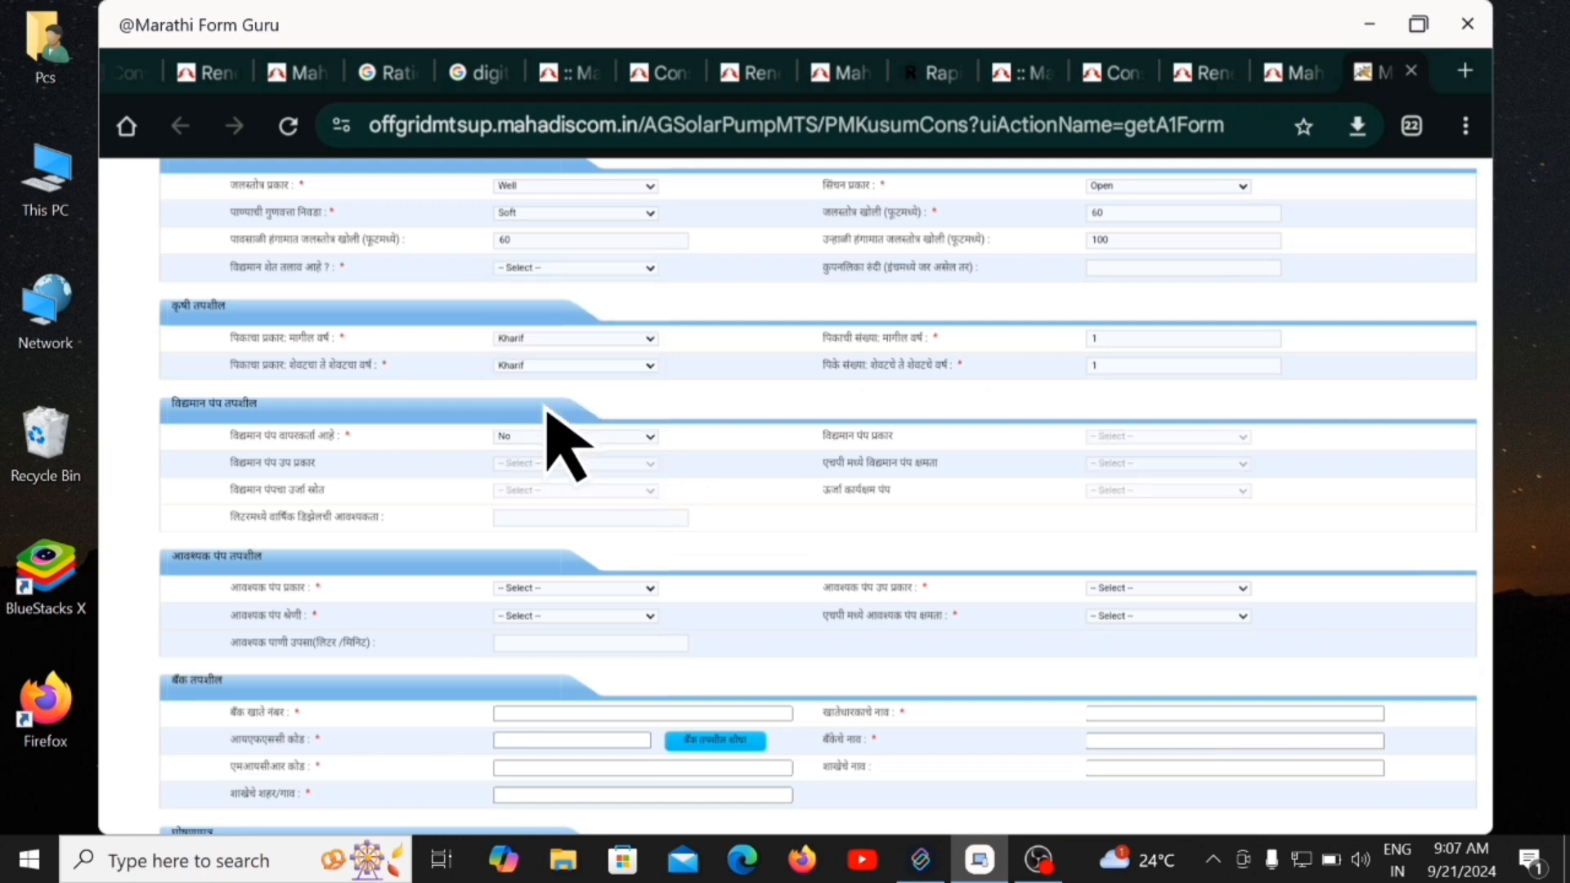
pyautogui.scroll(-3, 615, 488)
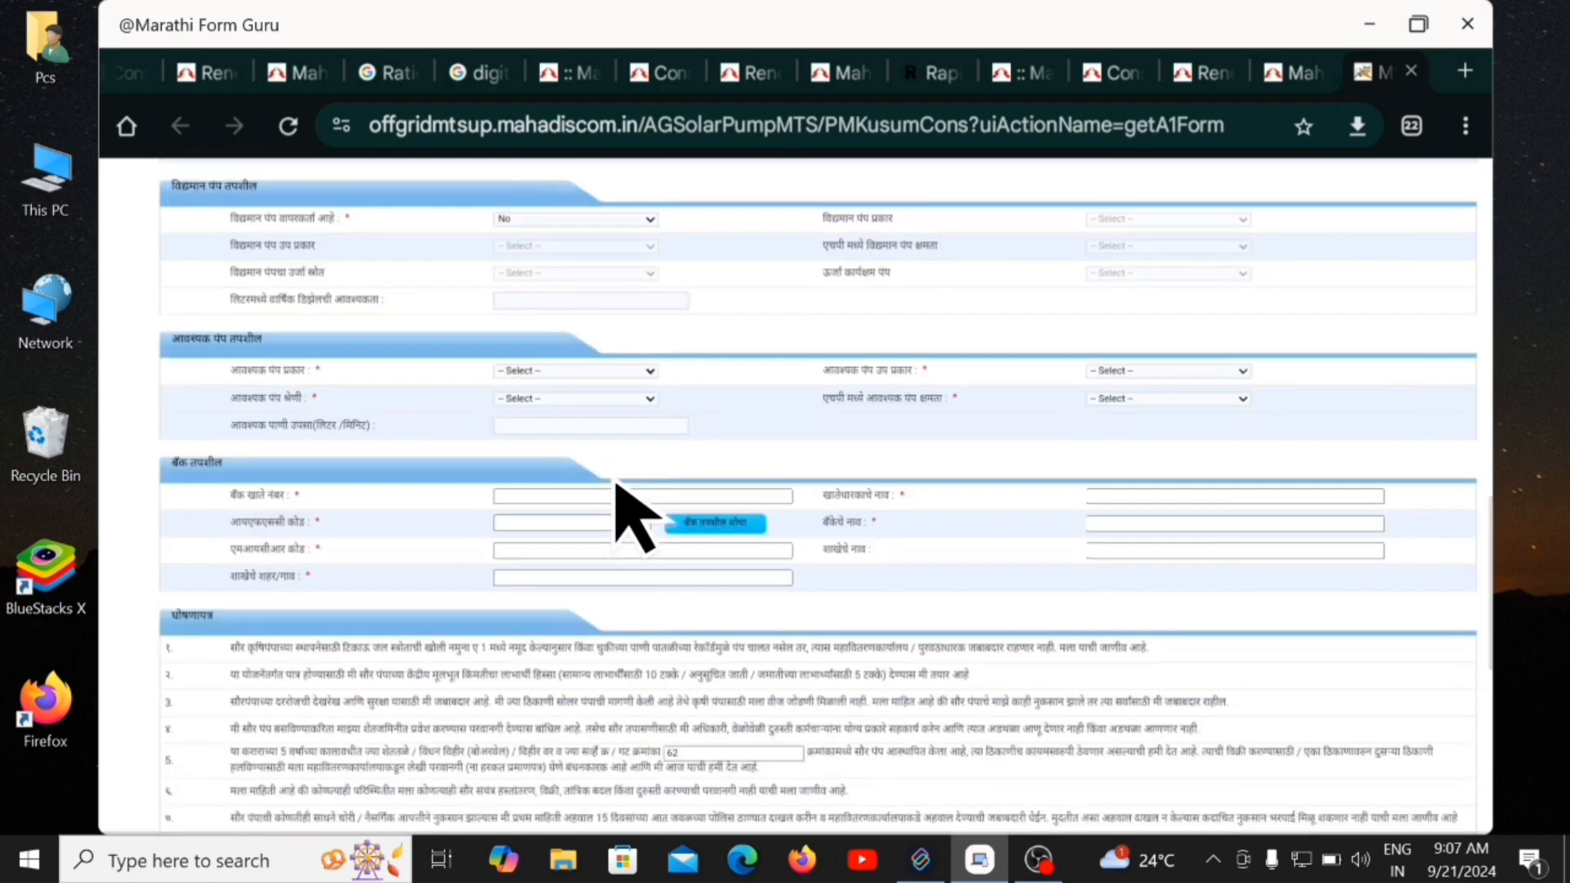
# Request a DC Submersible Water pump, leaving capacity unset, and begin the water-requirement entry.
pyautogui.click(653, 373)
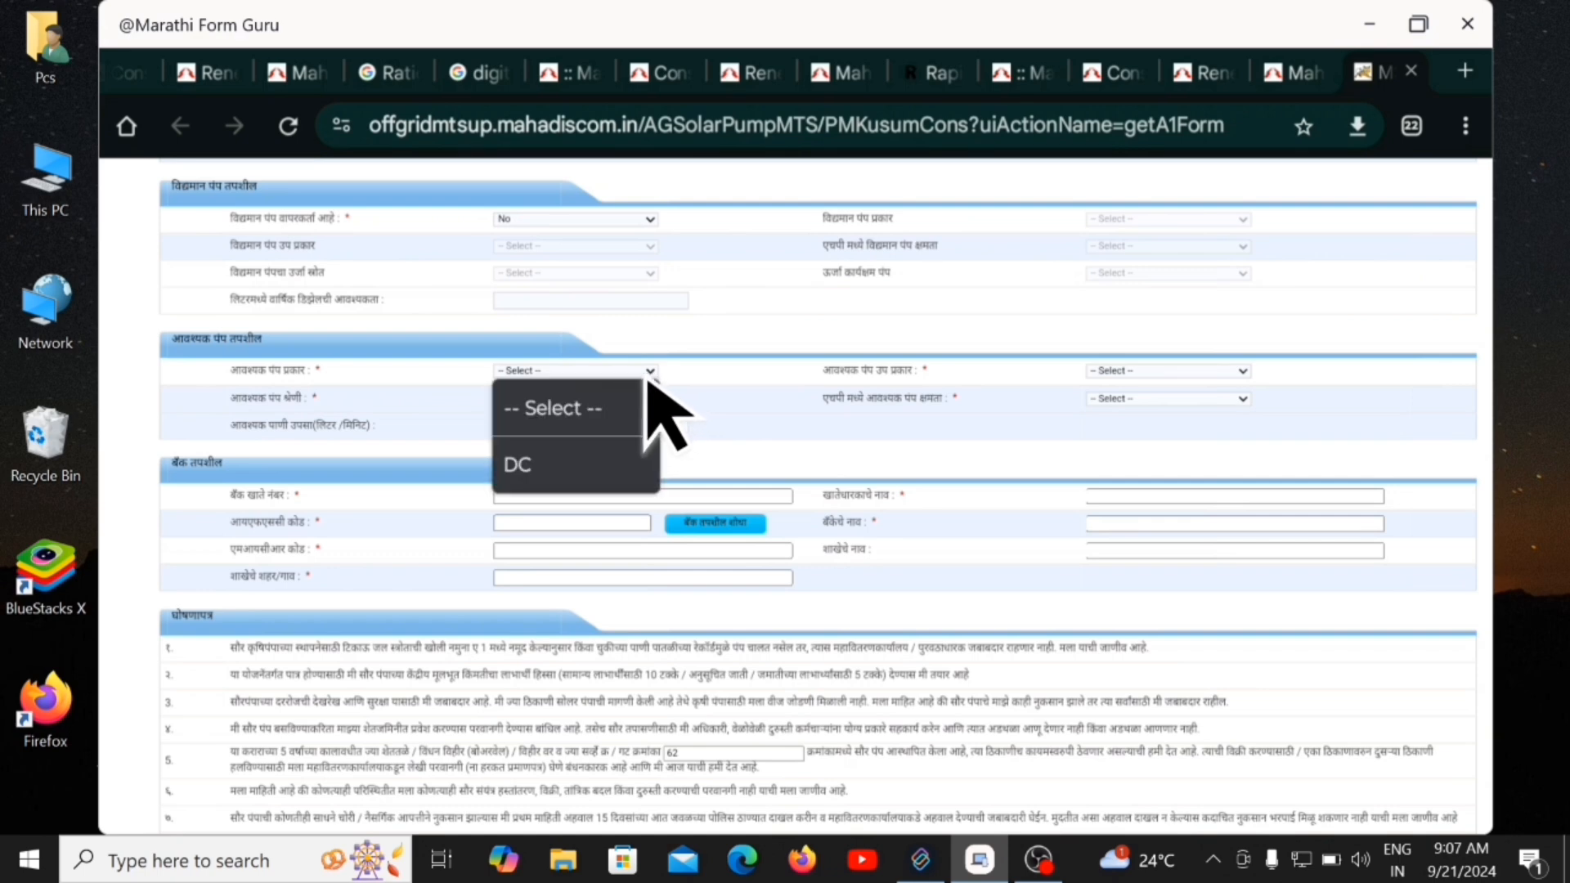
pyautogui.click(555, 479)
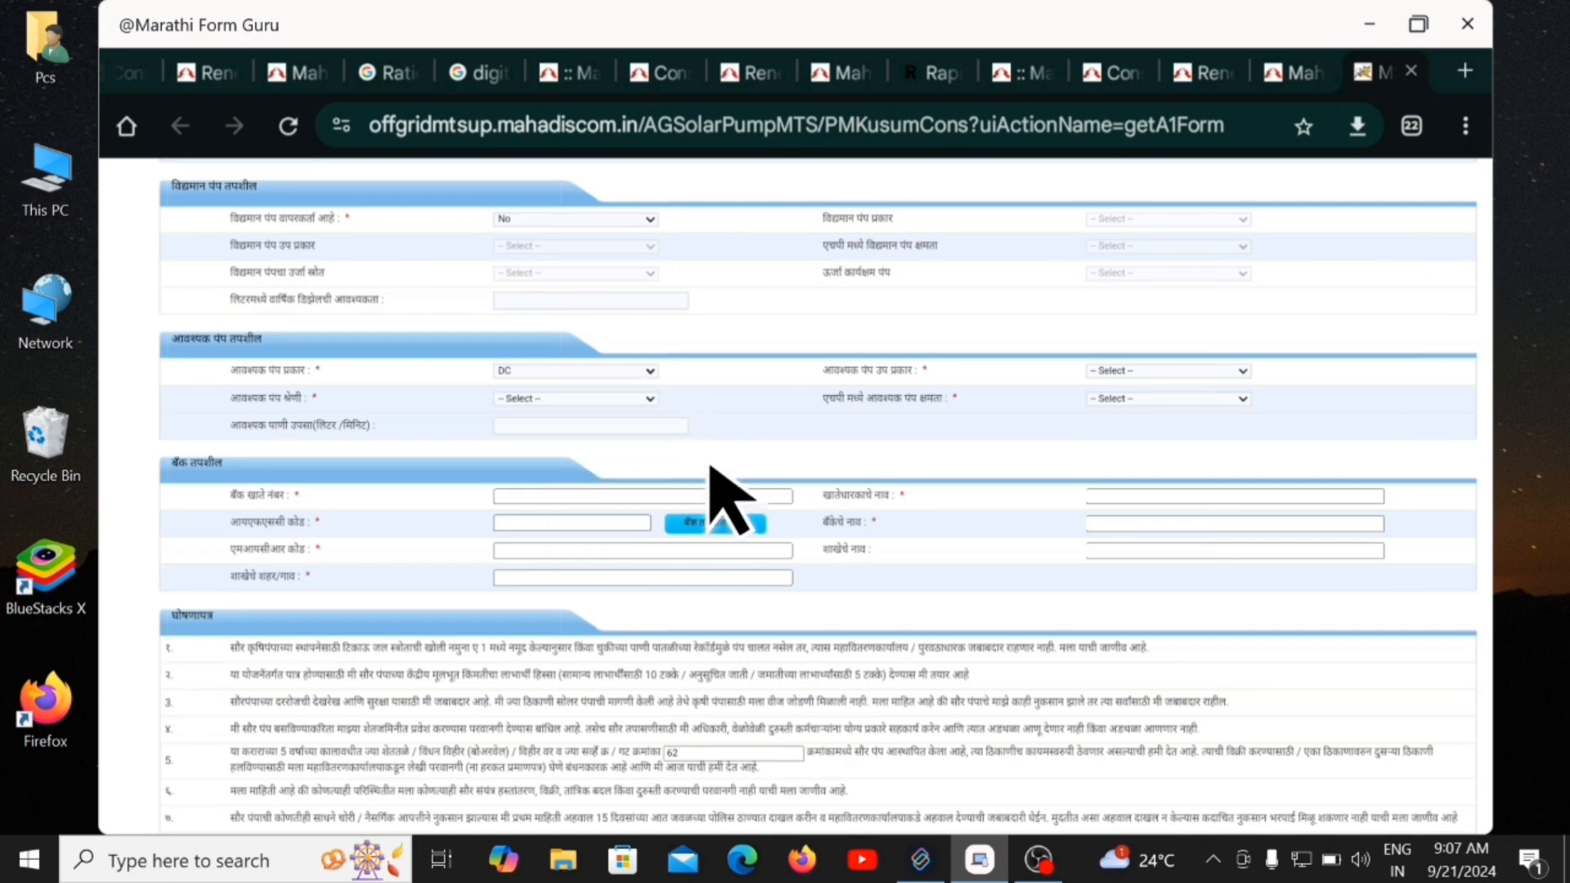
pyautogui.click(1244, 370)
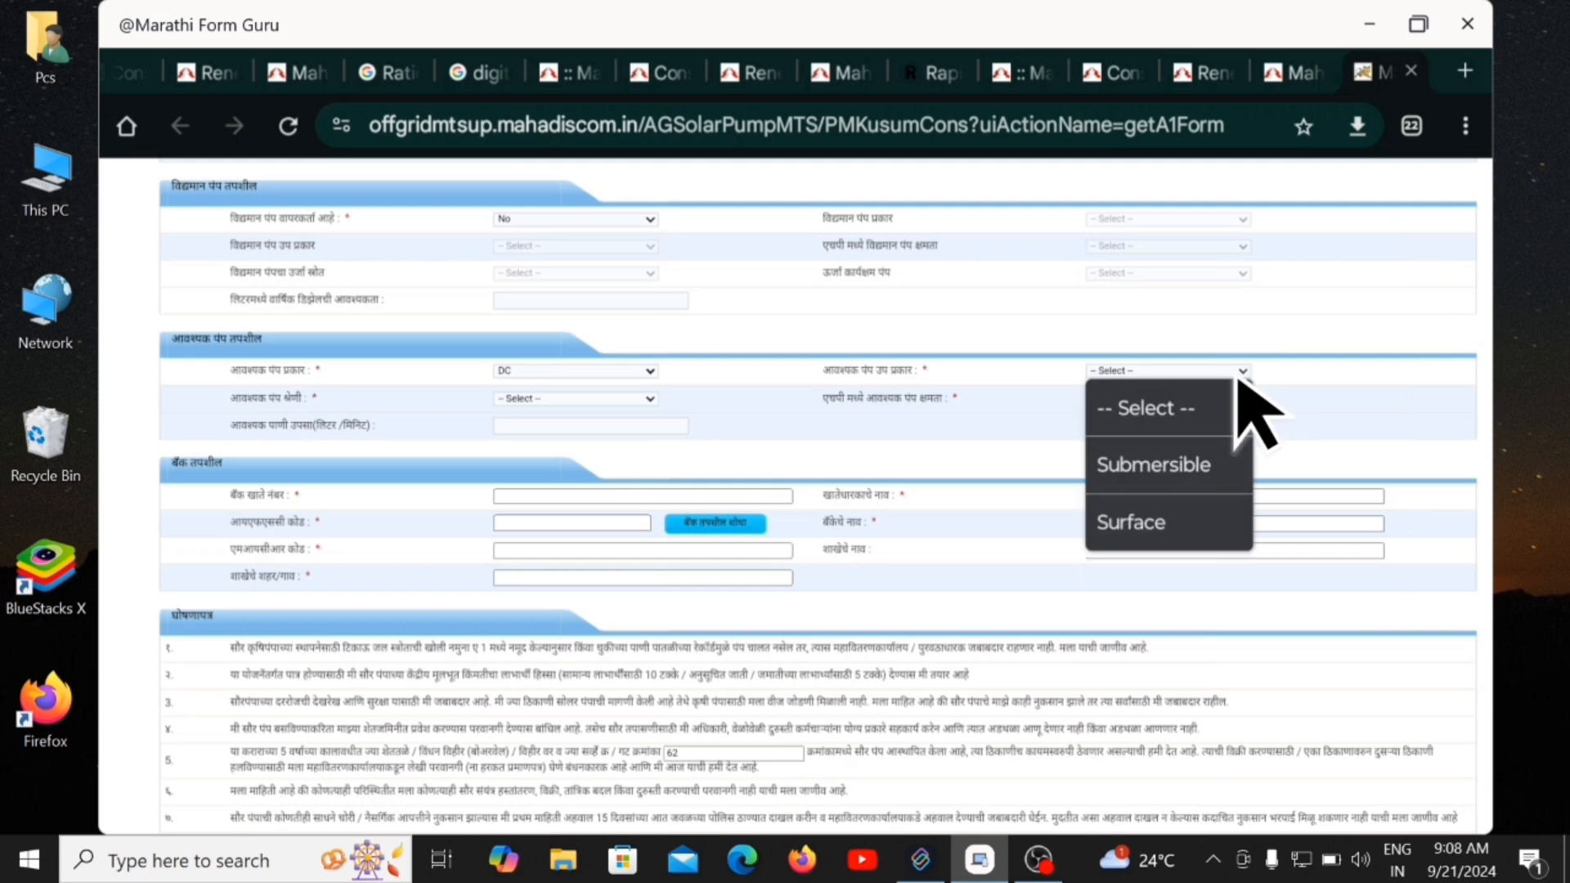
pyautogui.click(1153, 470)
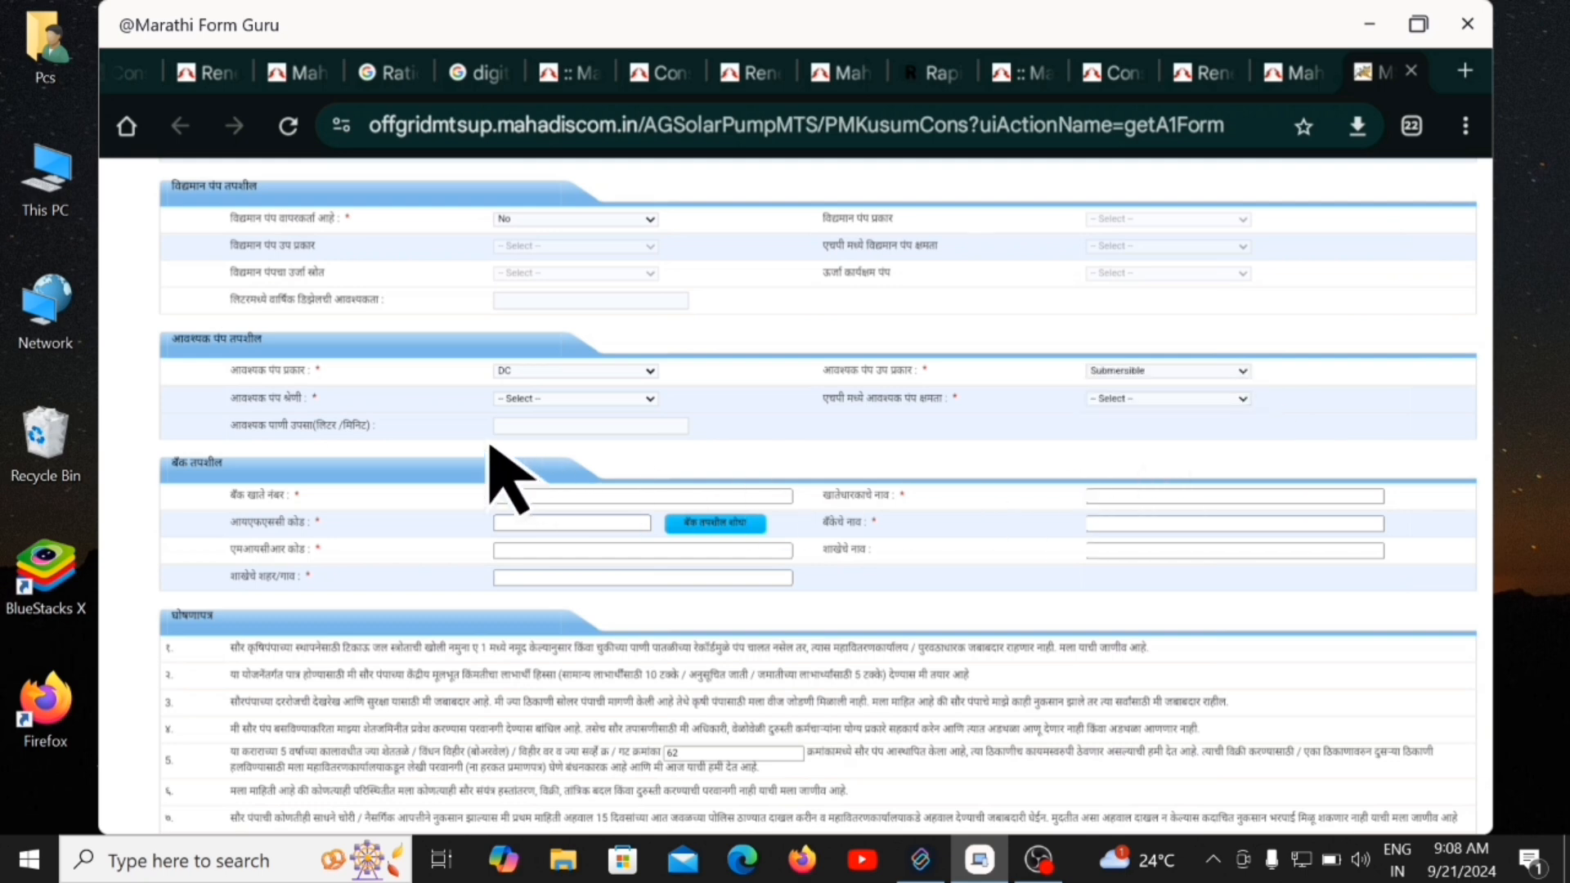
pyautogui.click(556, 400)
pyautogui.click(564, 501)
pyautogui.click(1153, 400)
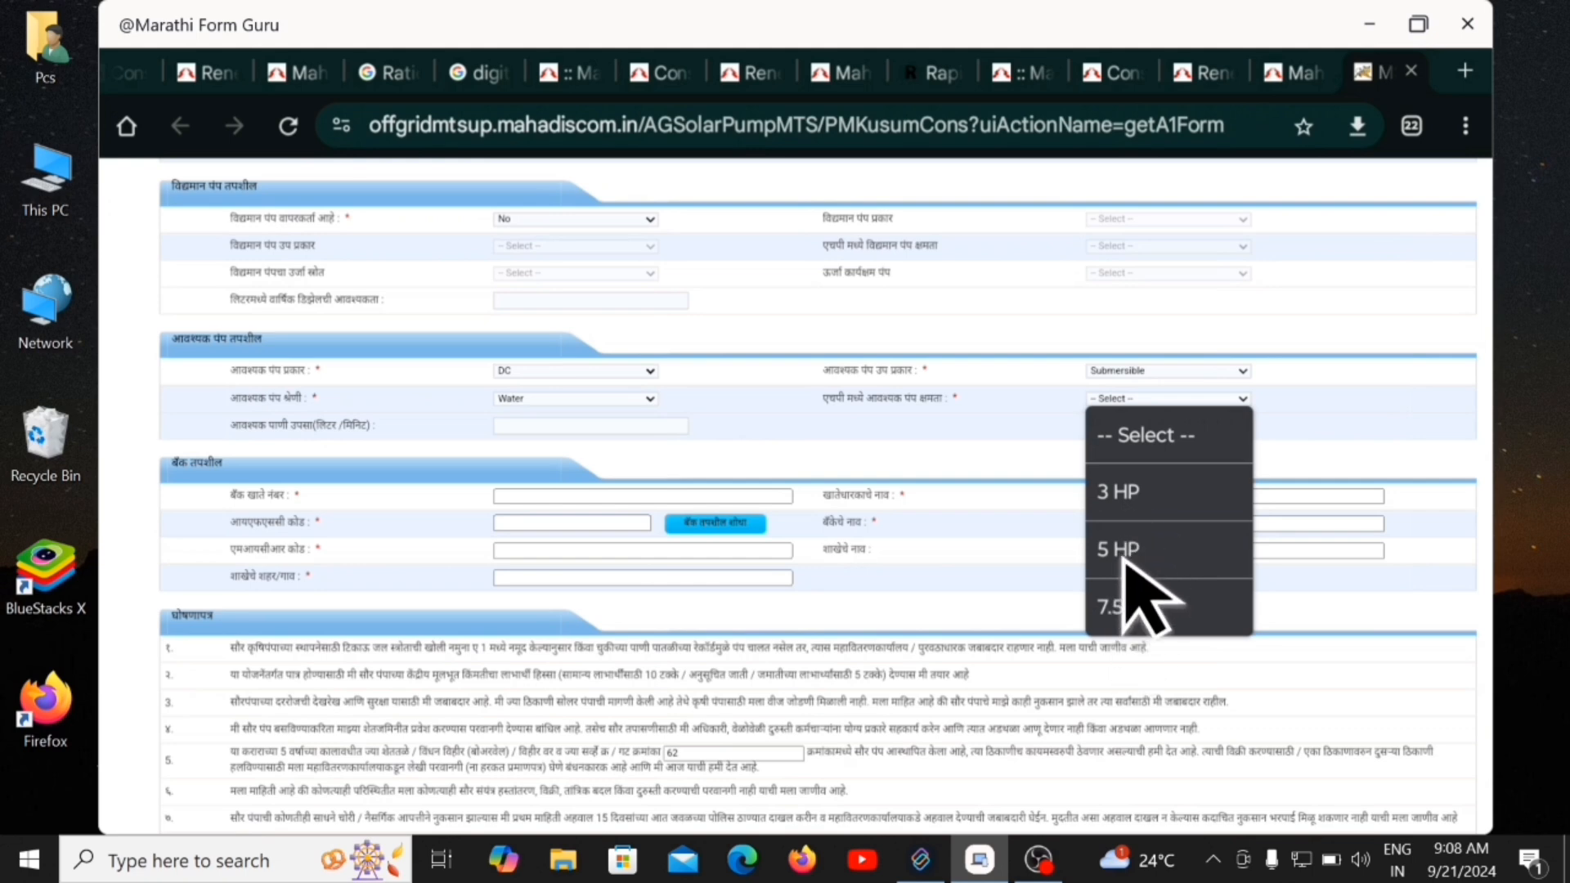
pyautogui.click(513, 425)
pyautogui.click(516, 425)
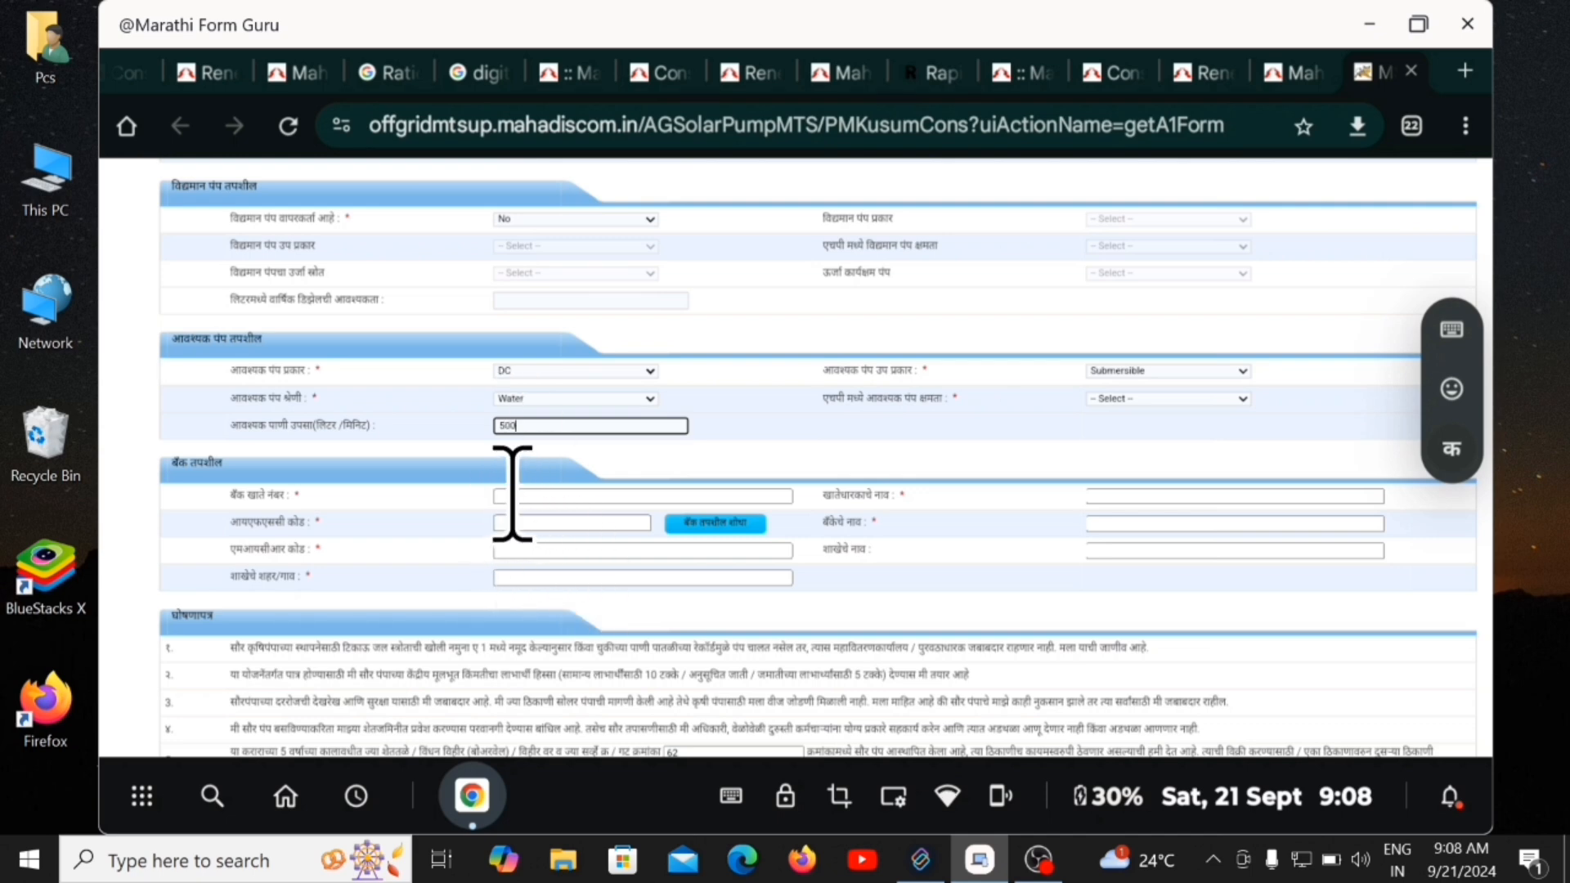
# Enter the bank account number, IFSC code and account holder's name.
pyautogui.click(578, 495)
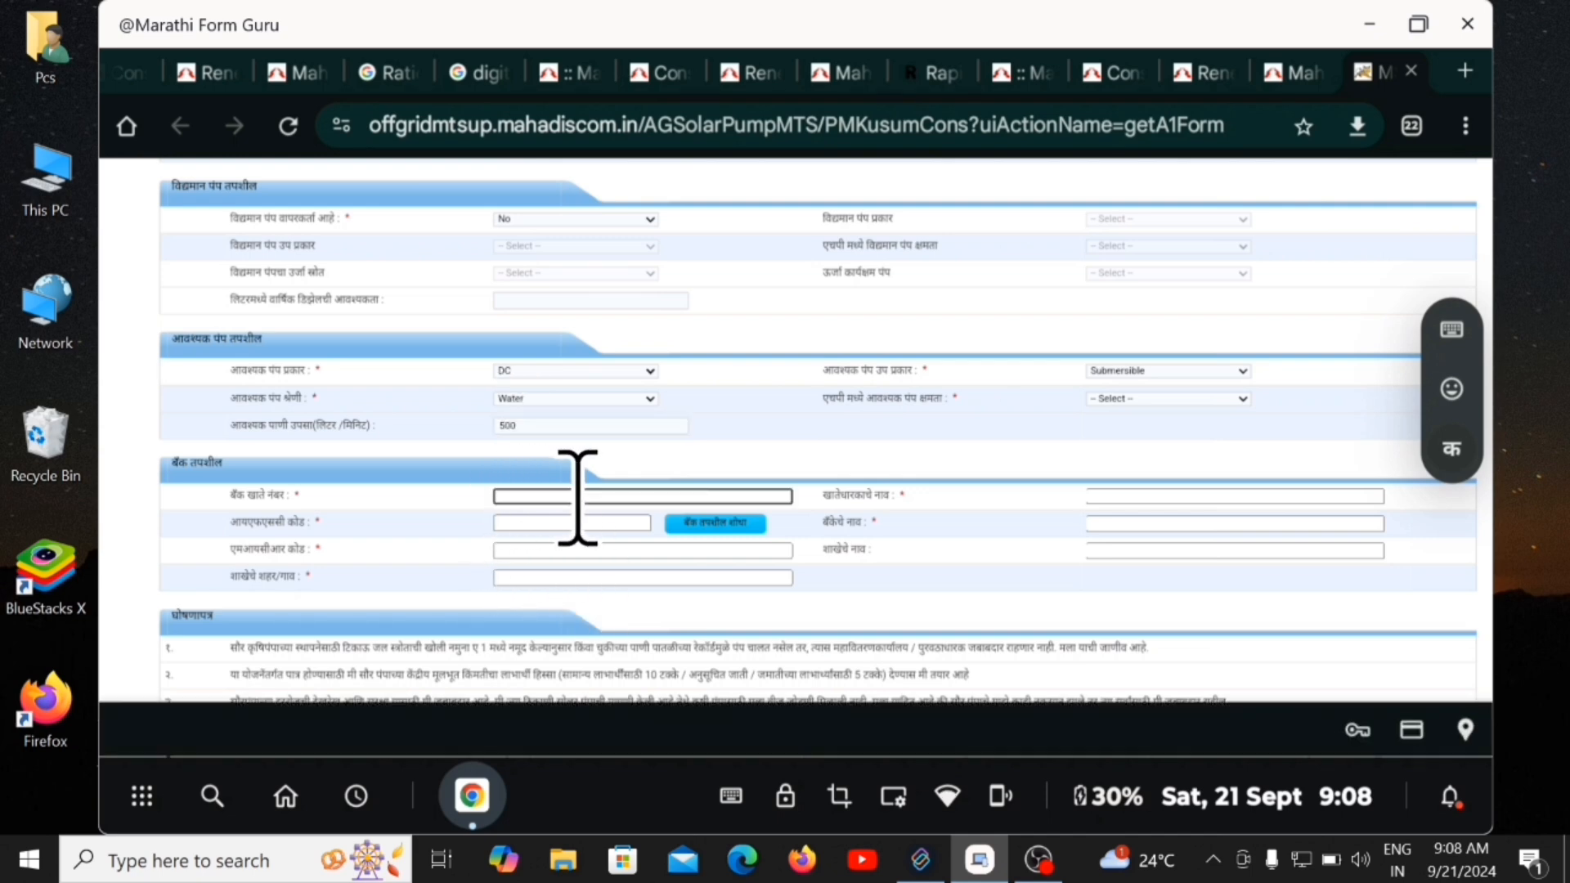
pyautogui.write('12345')
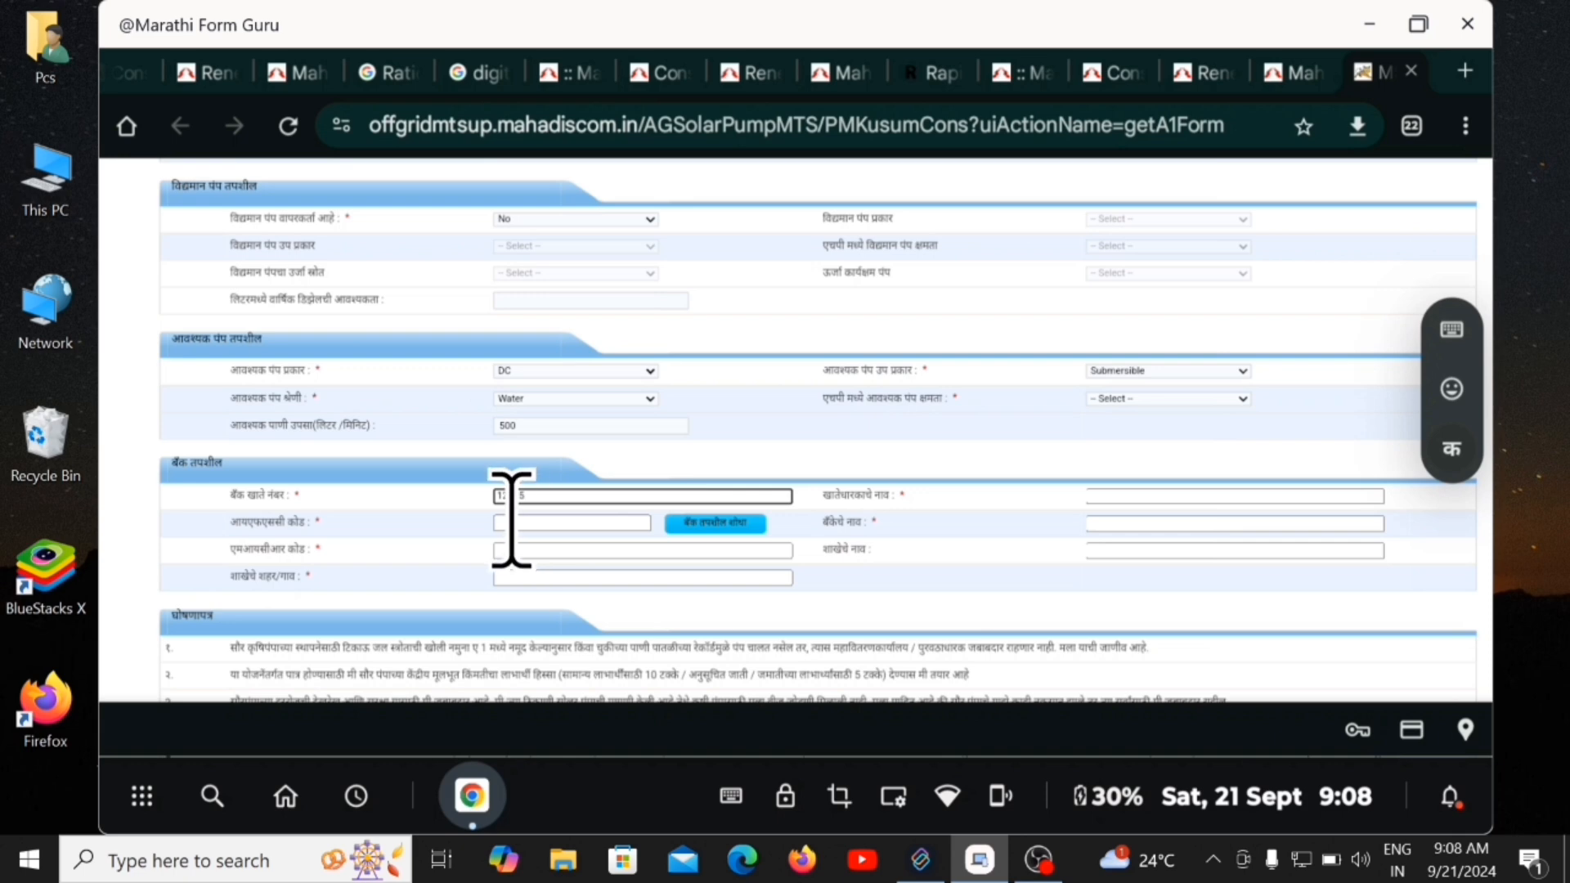
pyautogui.click(515, 524)
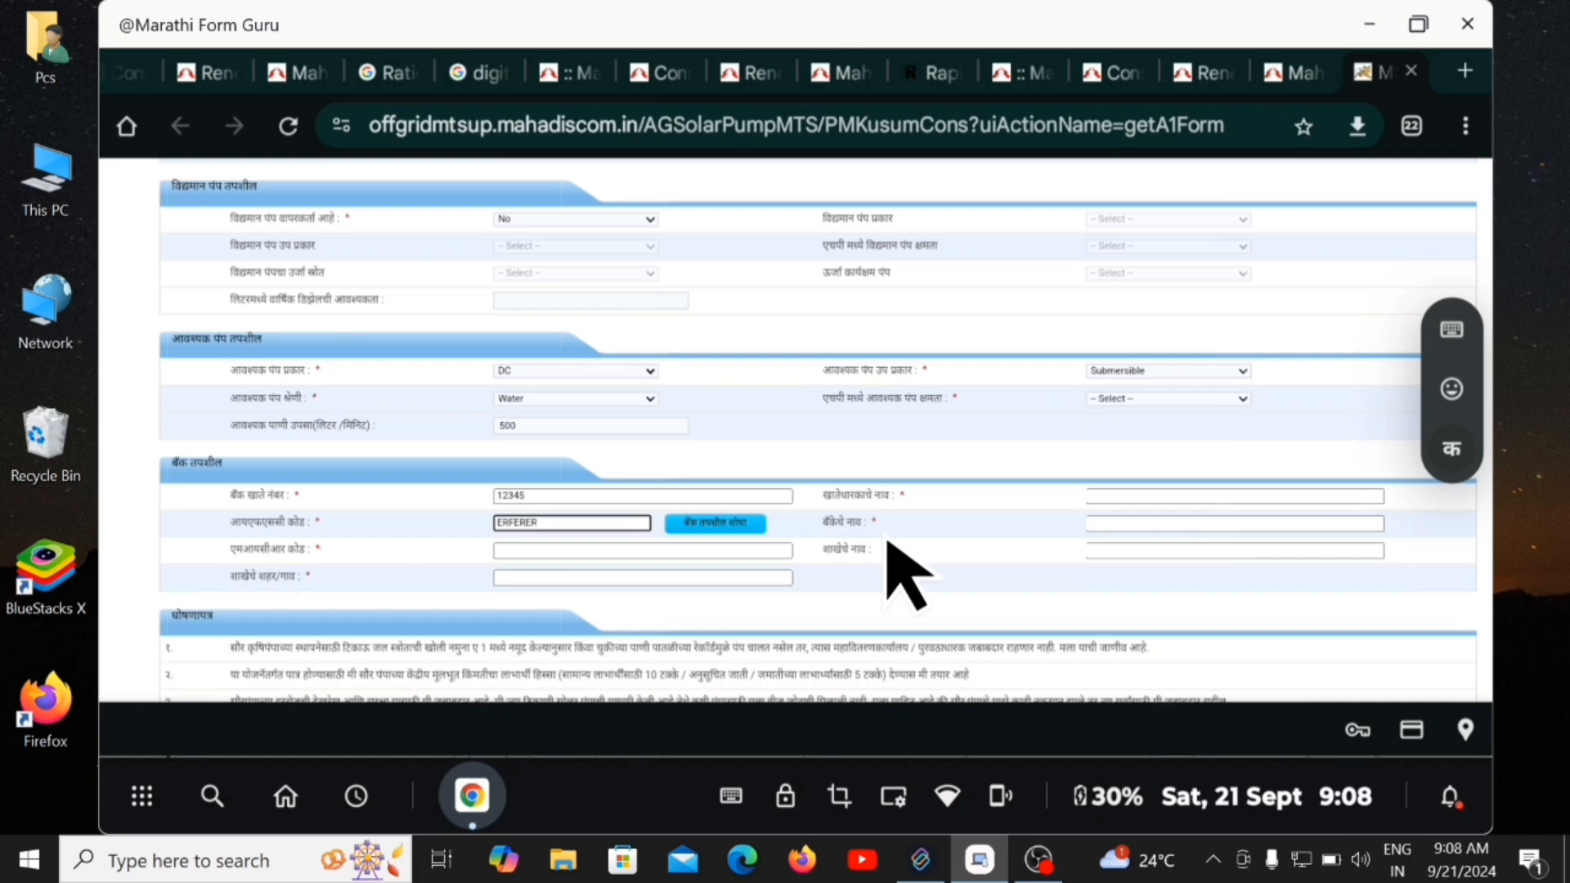
pyautogui.click(1119, 496)
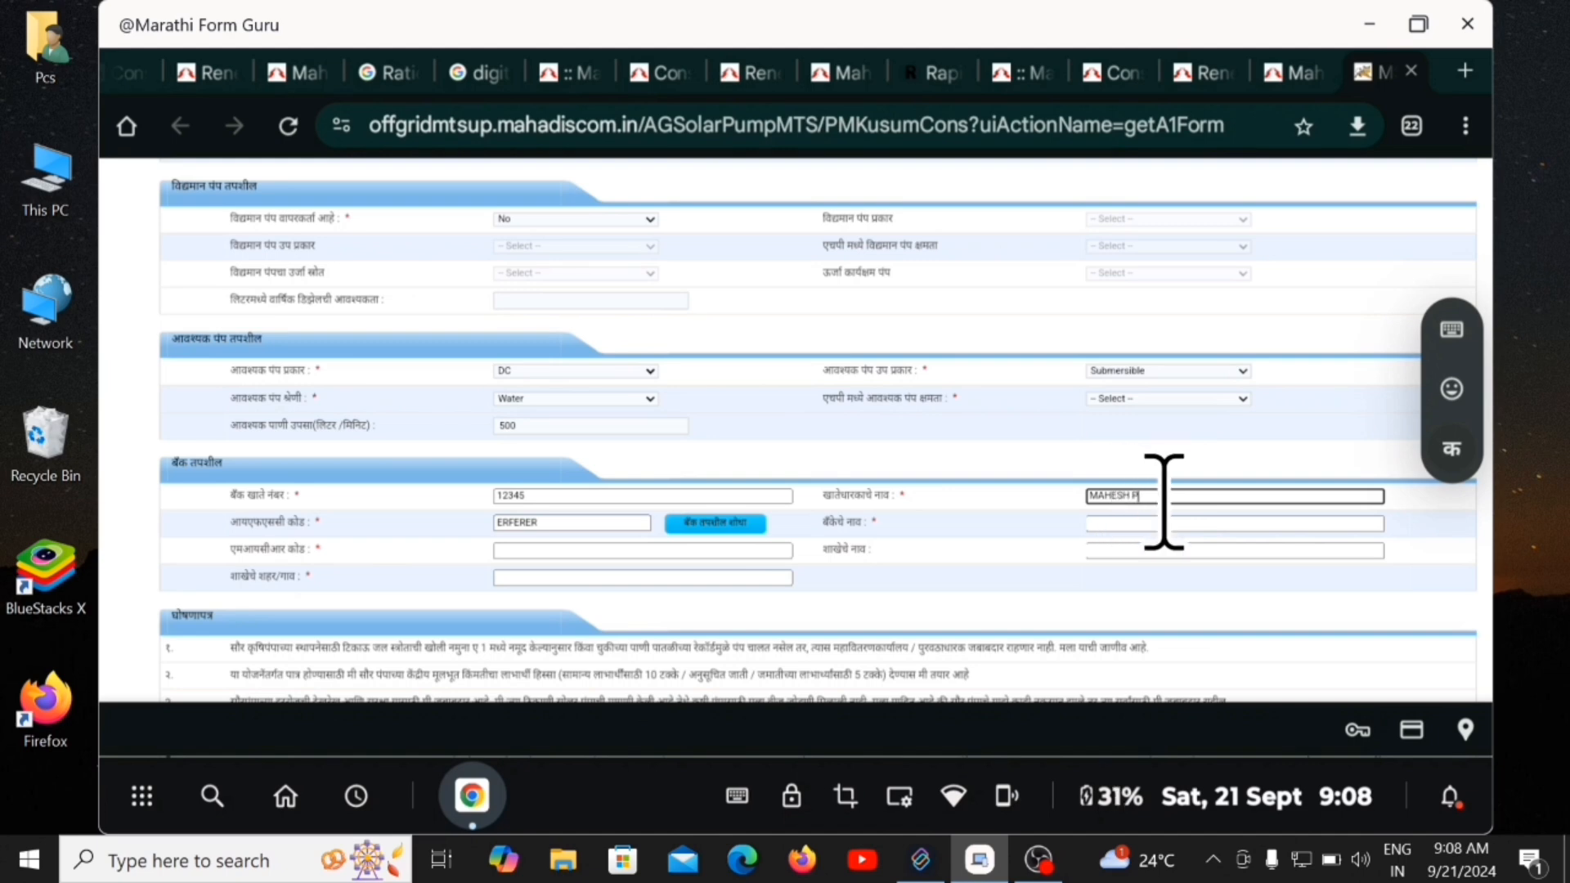
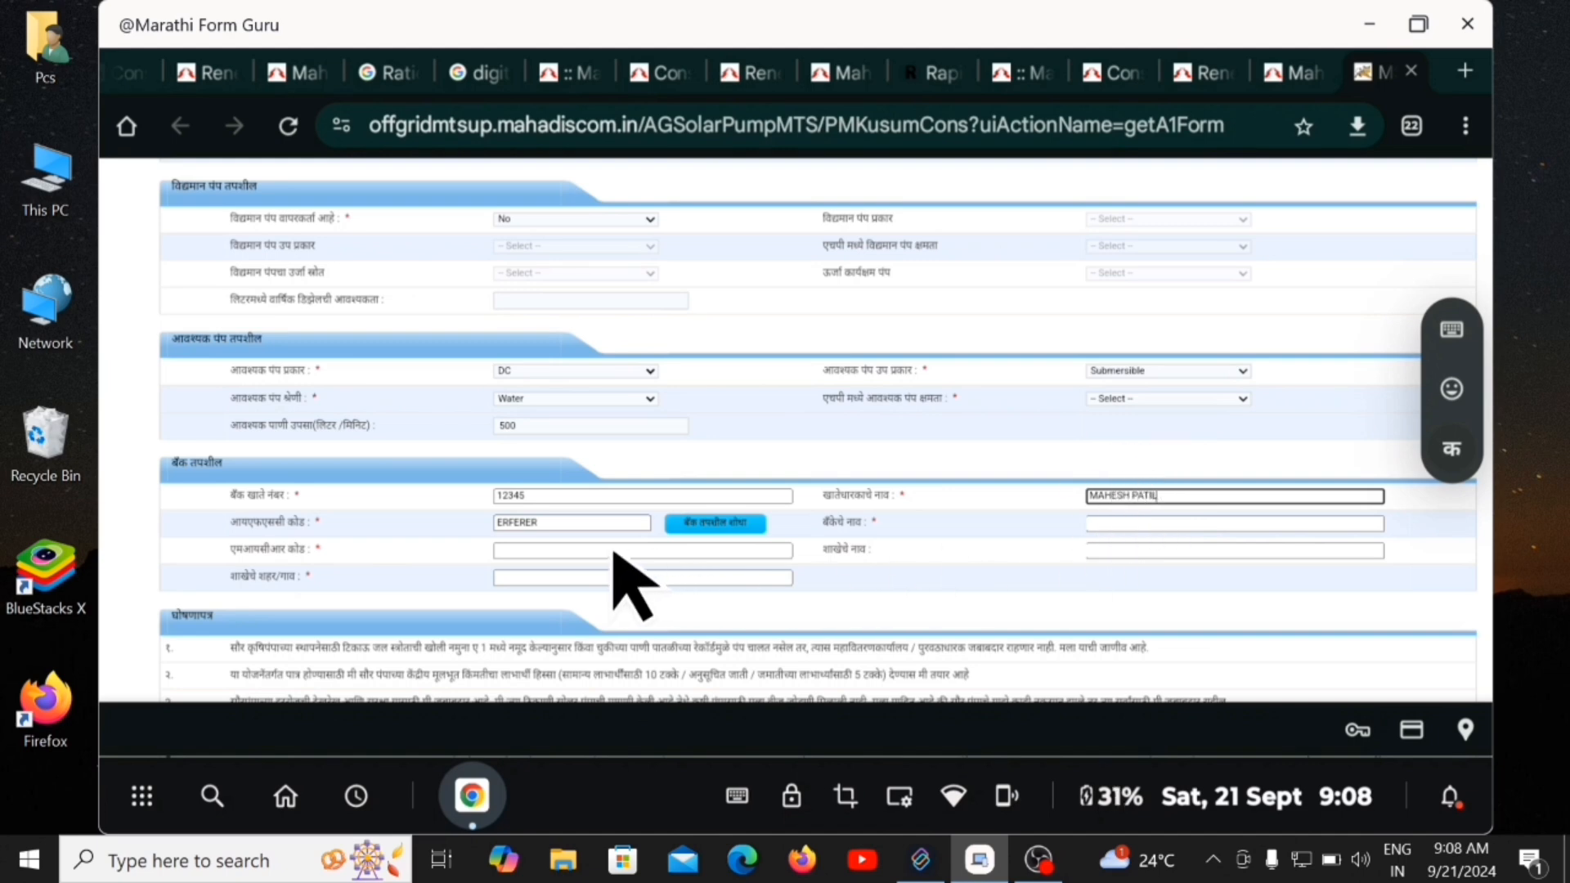
# Look up the bank from the IFSC code and dismiss the invalid-IFSC alert.
pyautogui.click(524, 549)
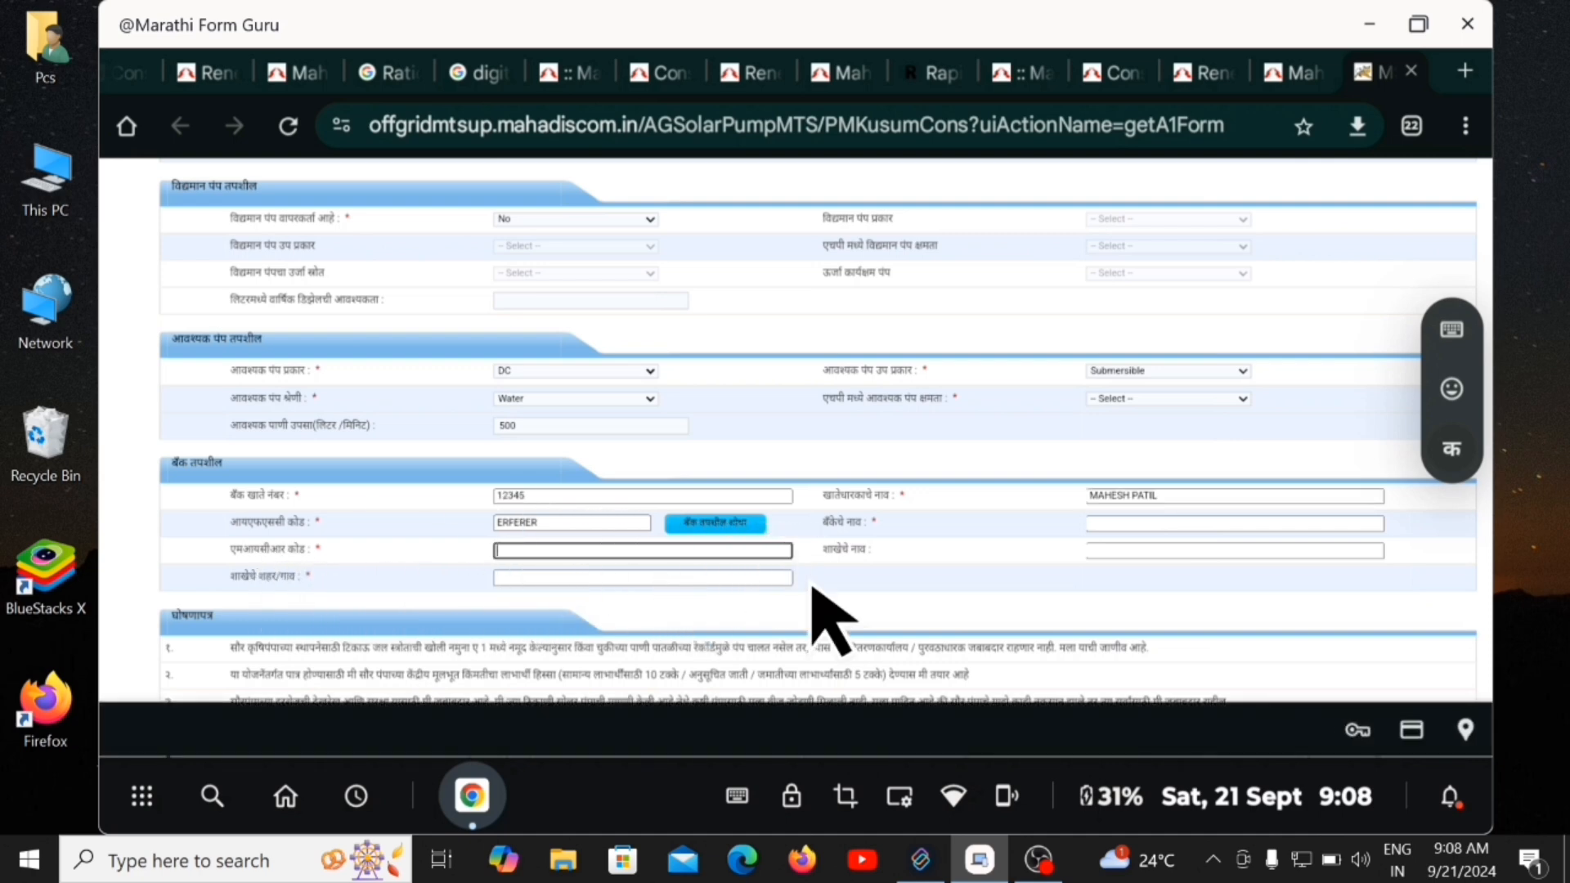
pyautogui.click(1103, 523)
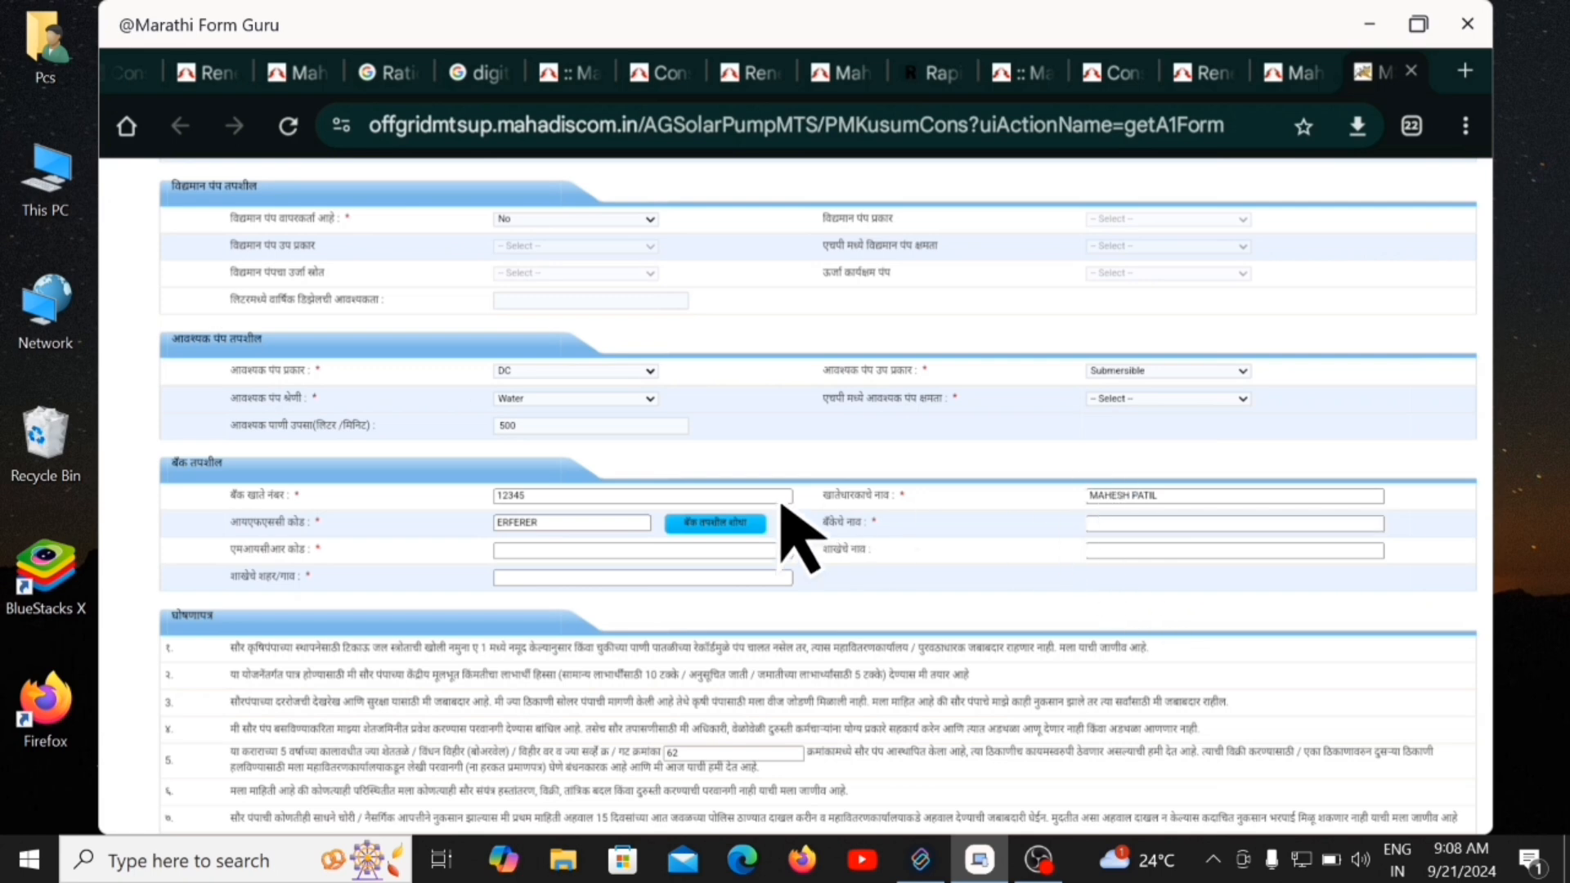
pyautogui.click(710, 525)
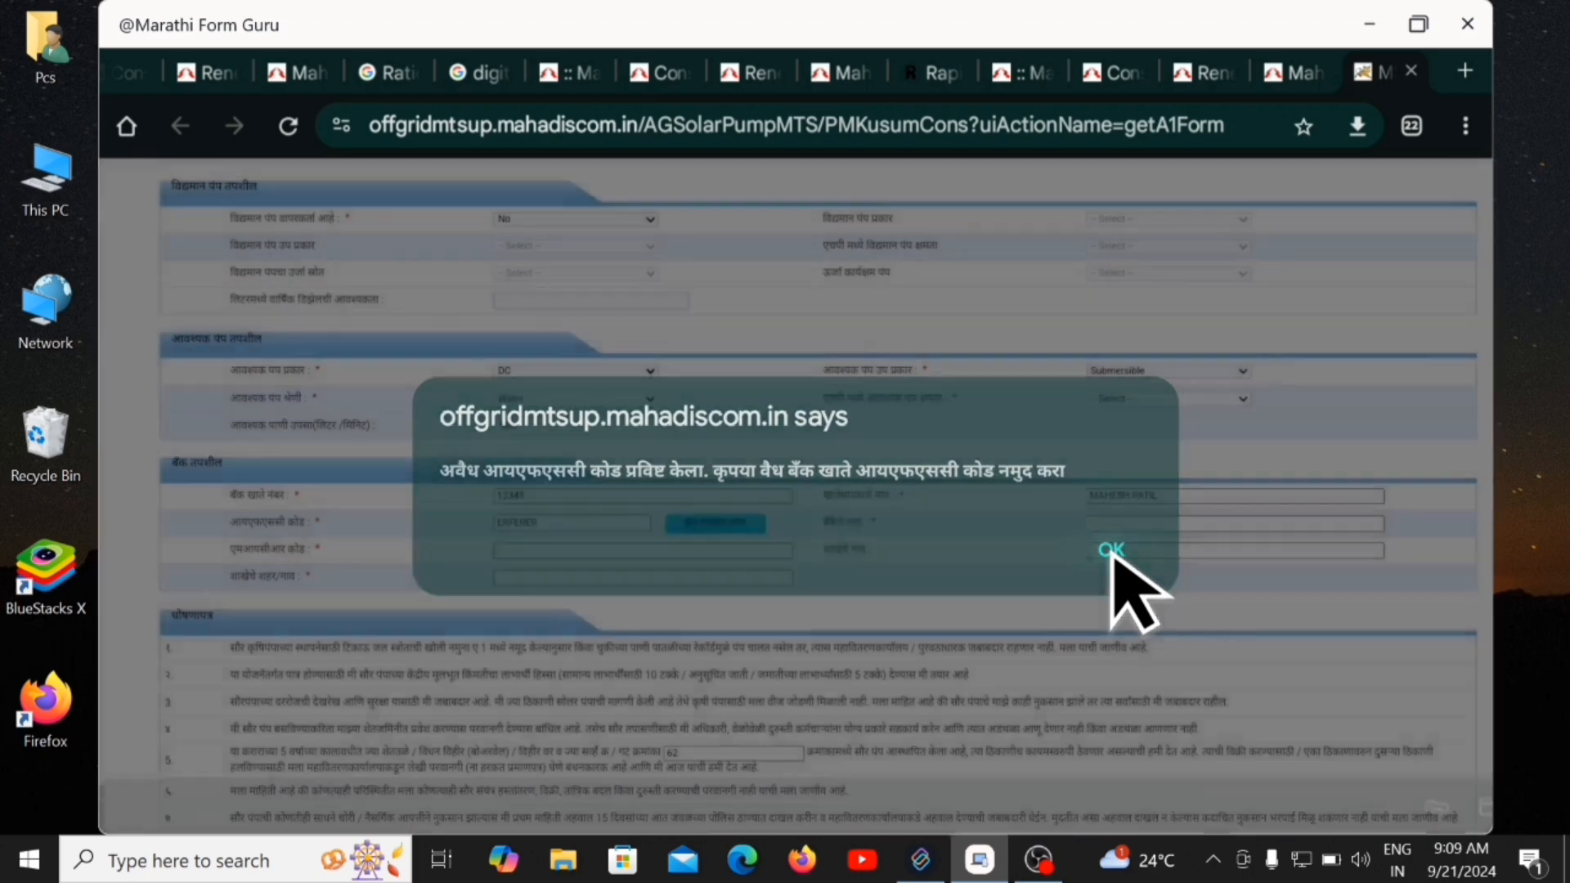
pyautogui.click(1112, 549)
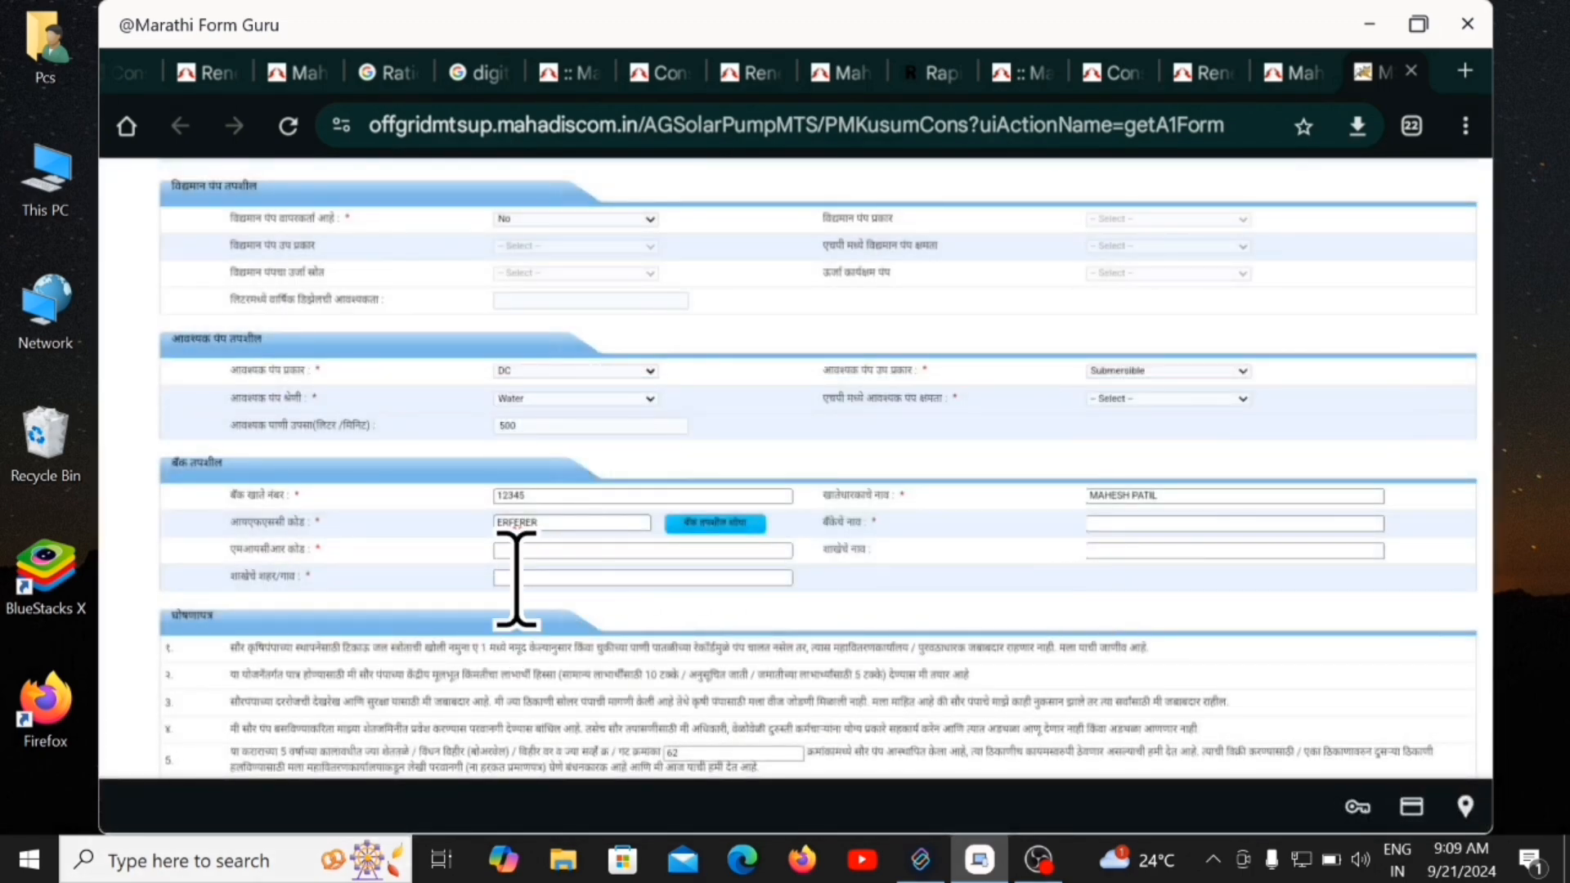
# Tick the three declaration checkboxes and continue down to the document upload section.
pyautogui.scroll(-3, 524, 605)
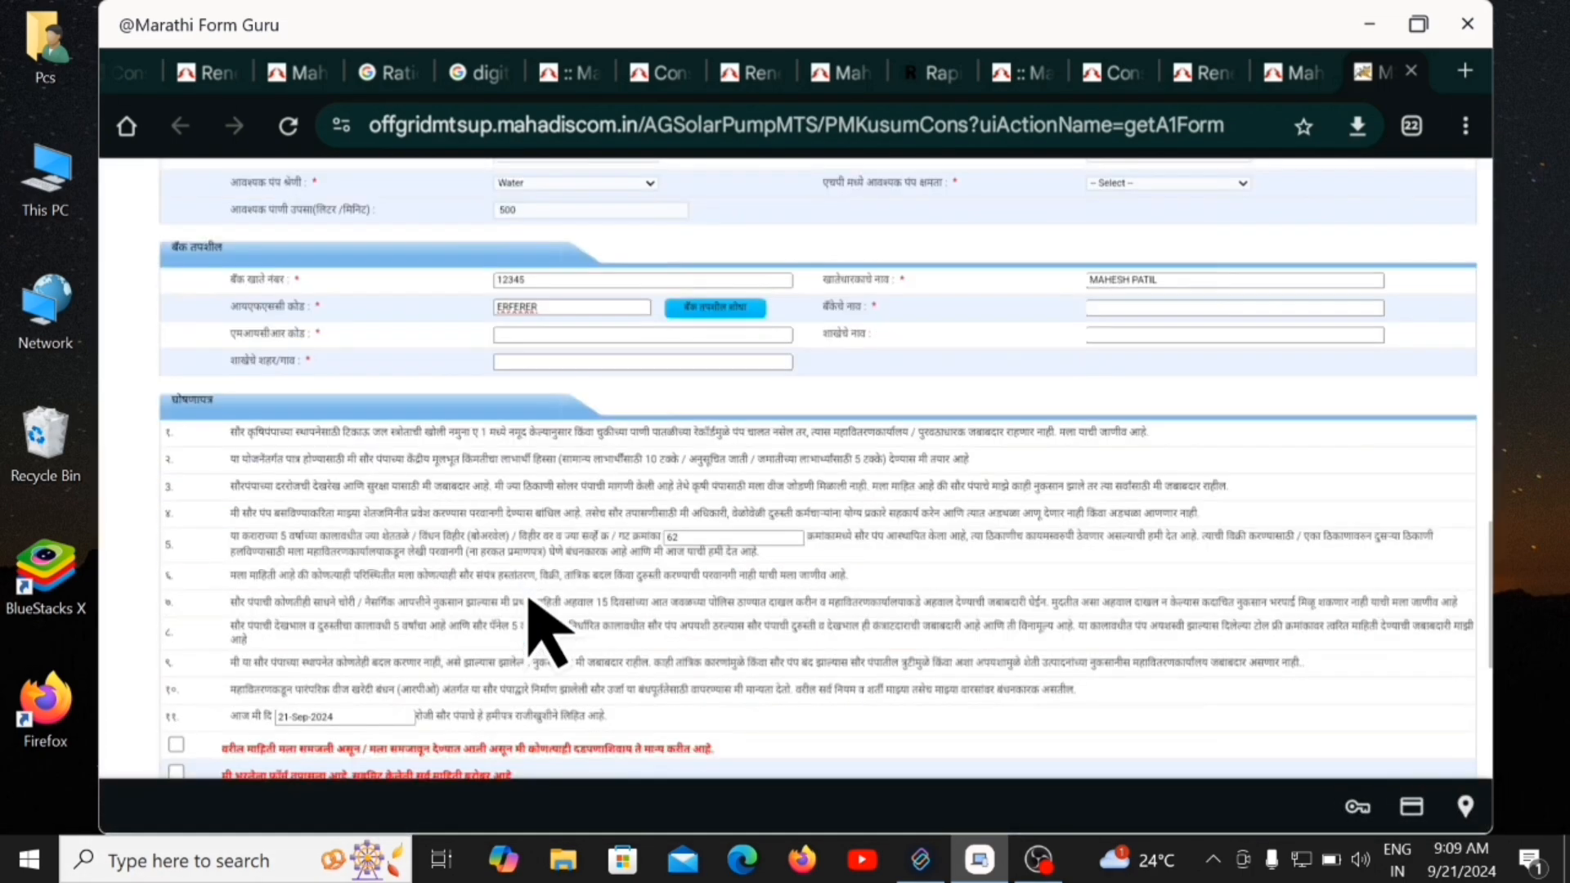
pyautogui.scroll(-5, 530, 601)
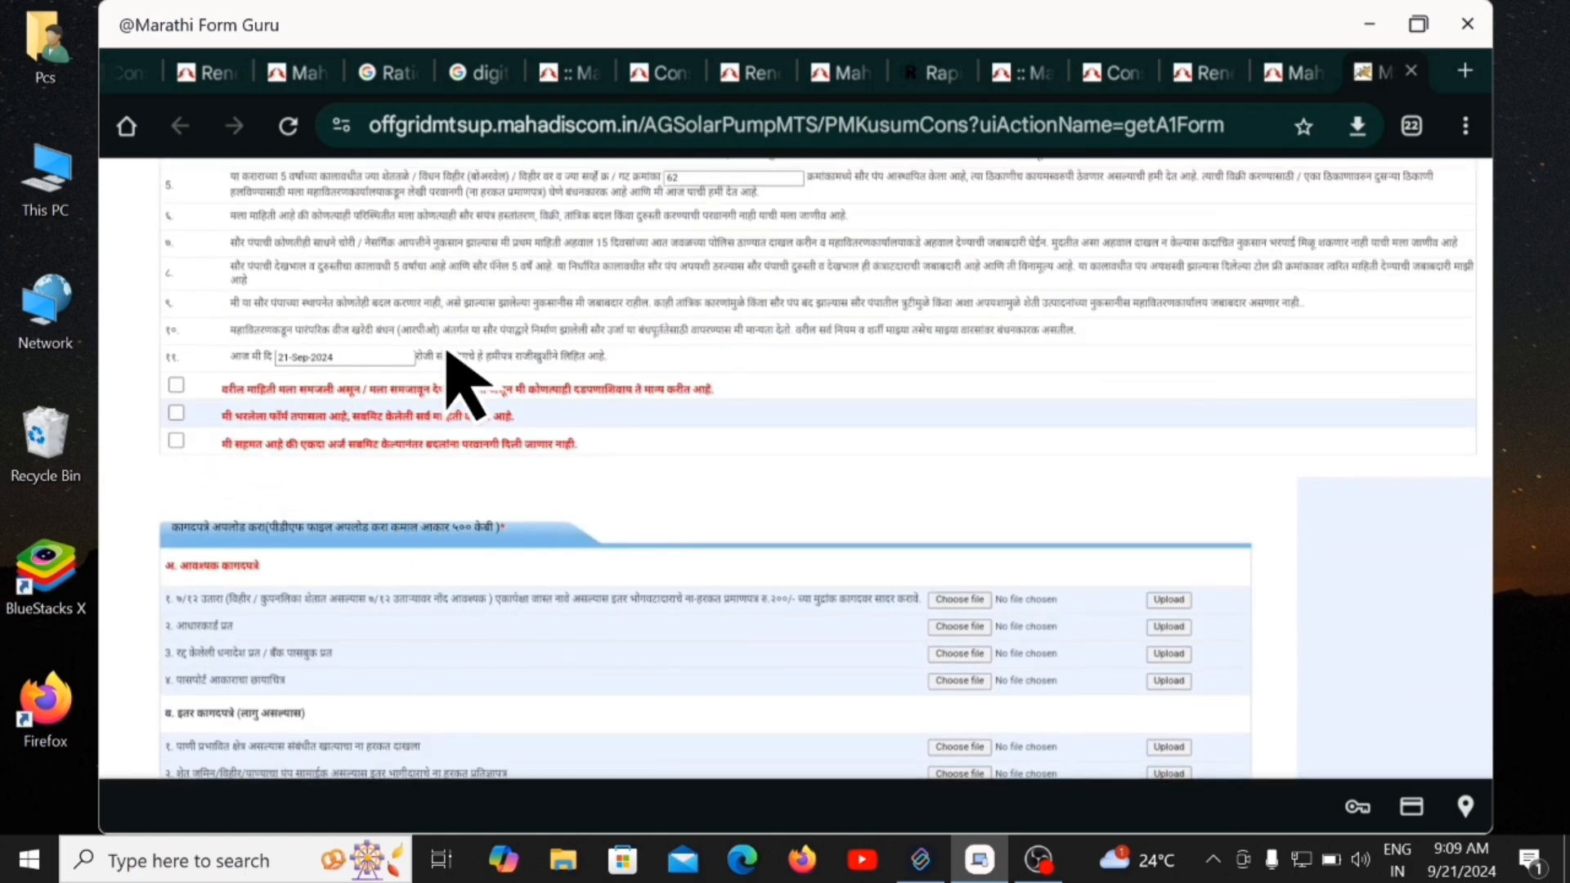
pyautogui.scroll(2, 523, 360)
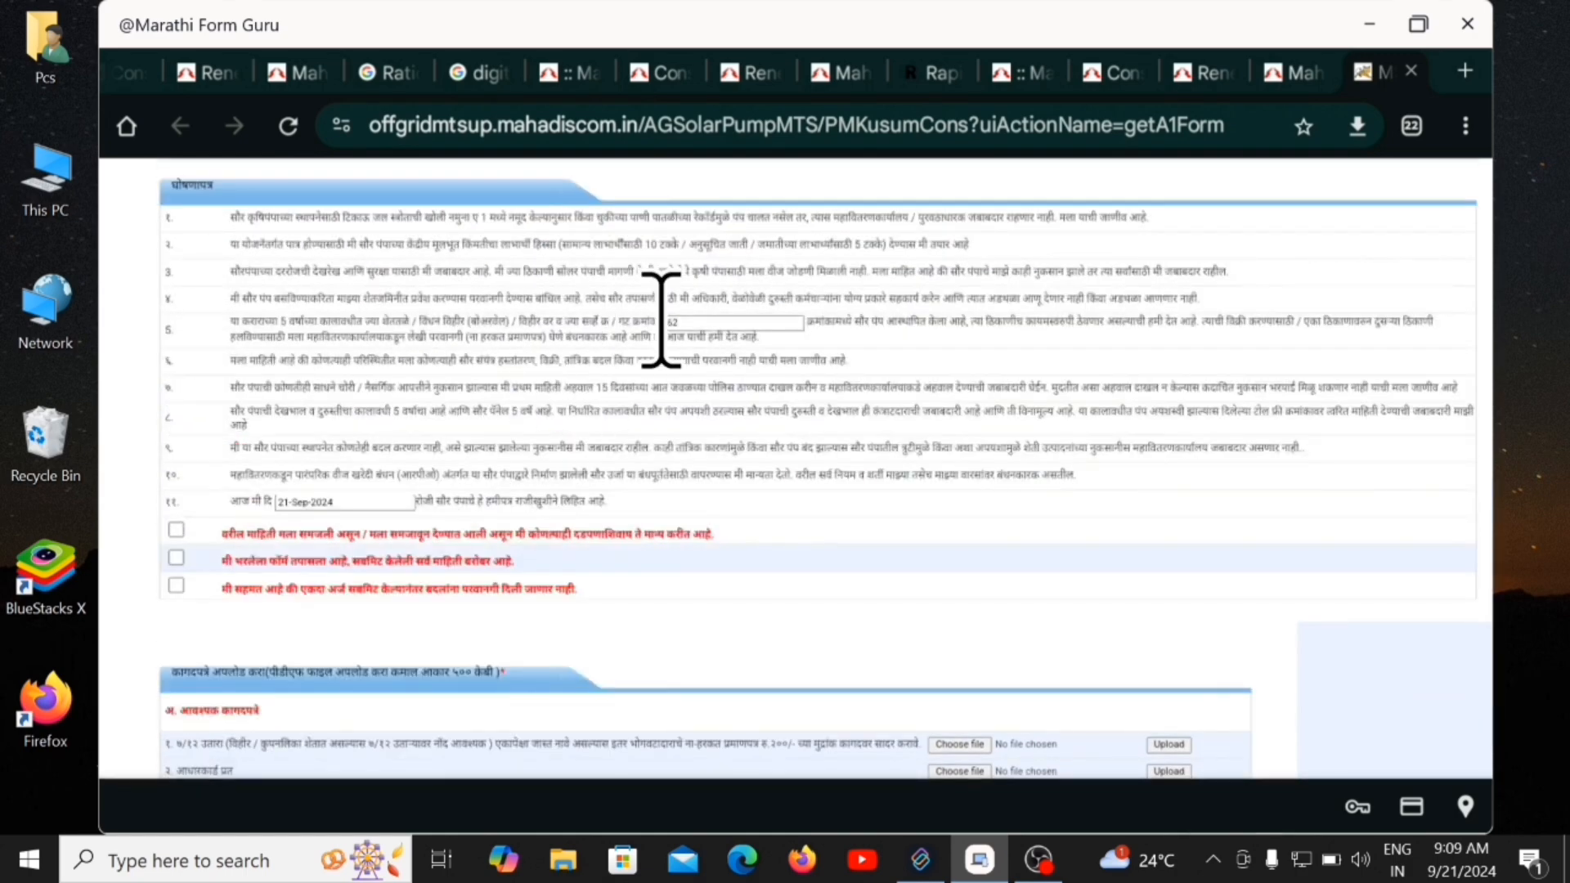
pyautogui.click(177, 532)
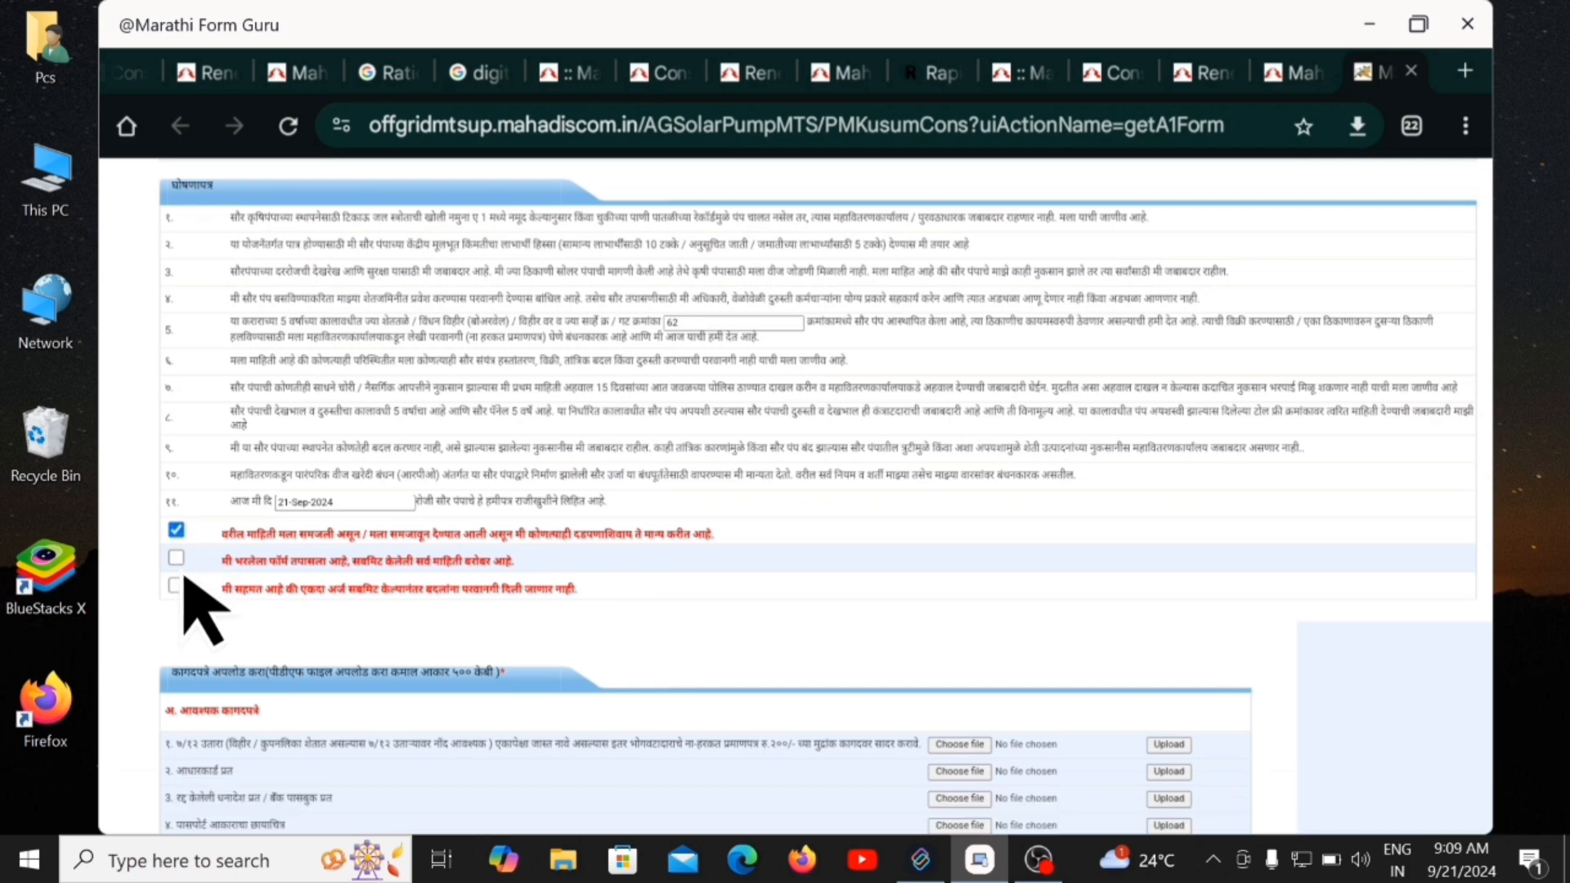
pyautogui.click(176, 558)
pyautogui.click(176, 585)
pyautogui.scroll(-3, 420, 630)
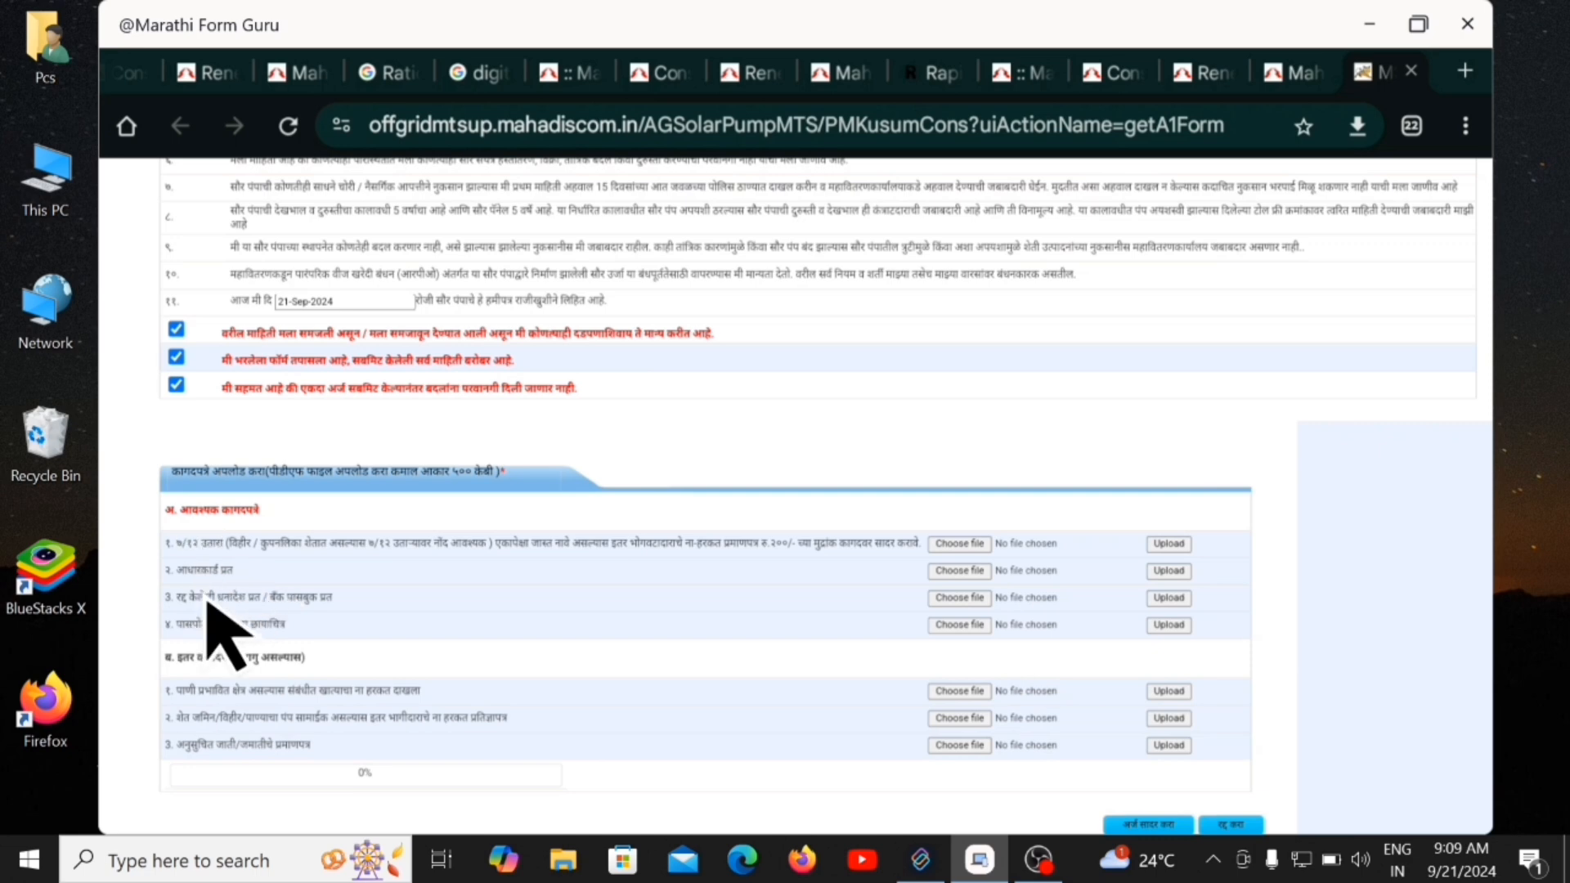
# Attach the Satbara PDF from Downloads to the 7/12 extract row.
pyautogui.click(962, 556)
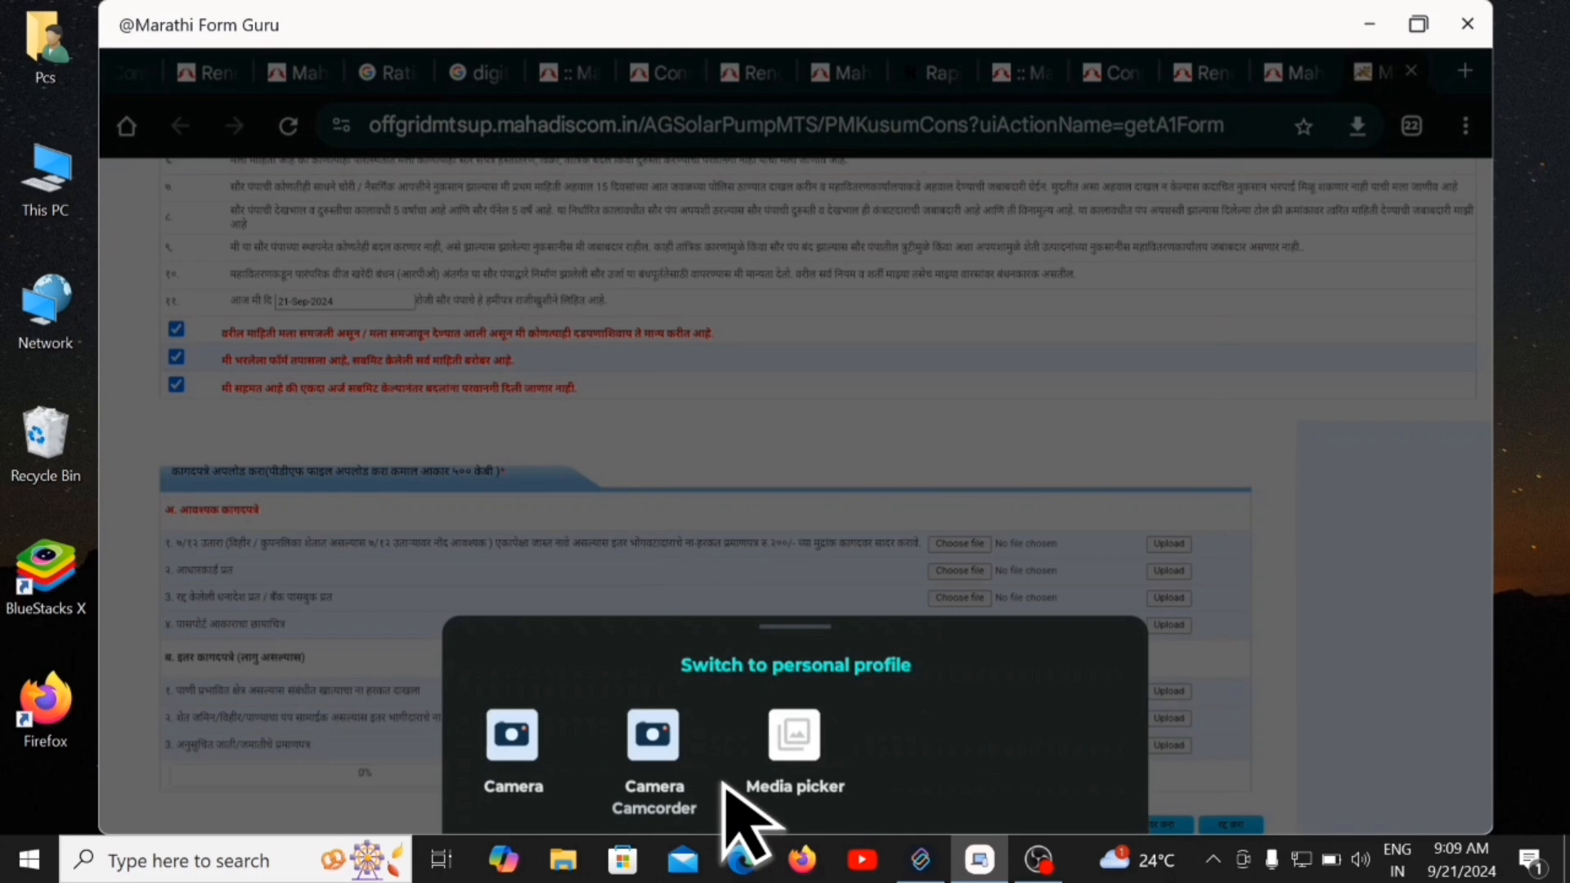
pyautogui.click(798, 768)
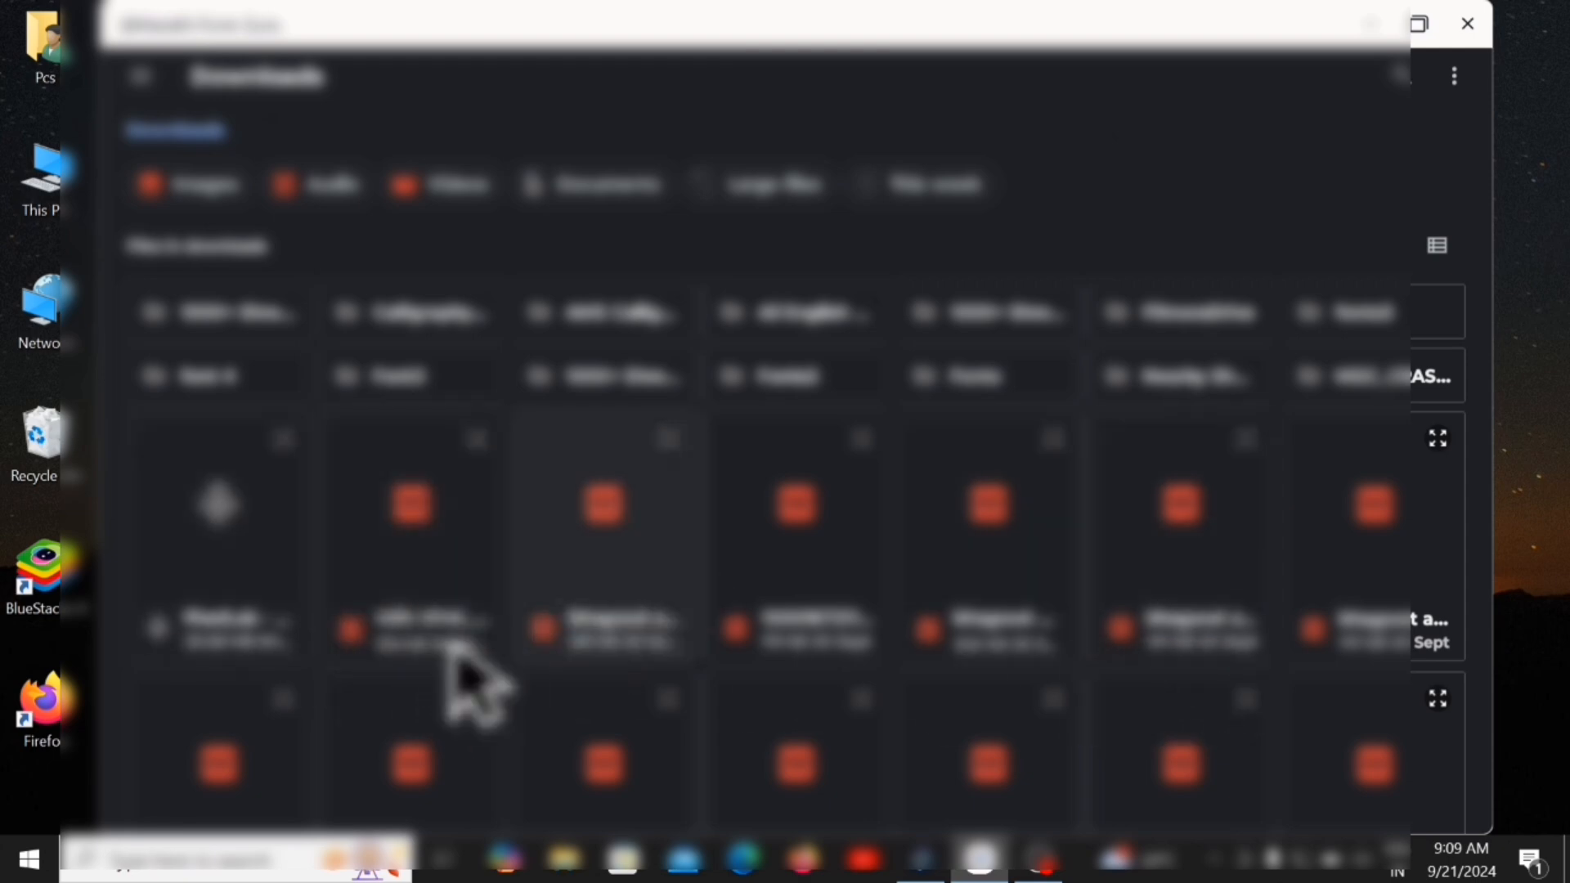
pyautogui.click(349, 664)
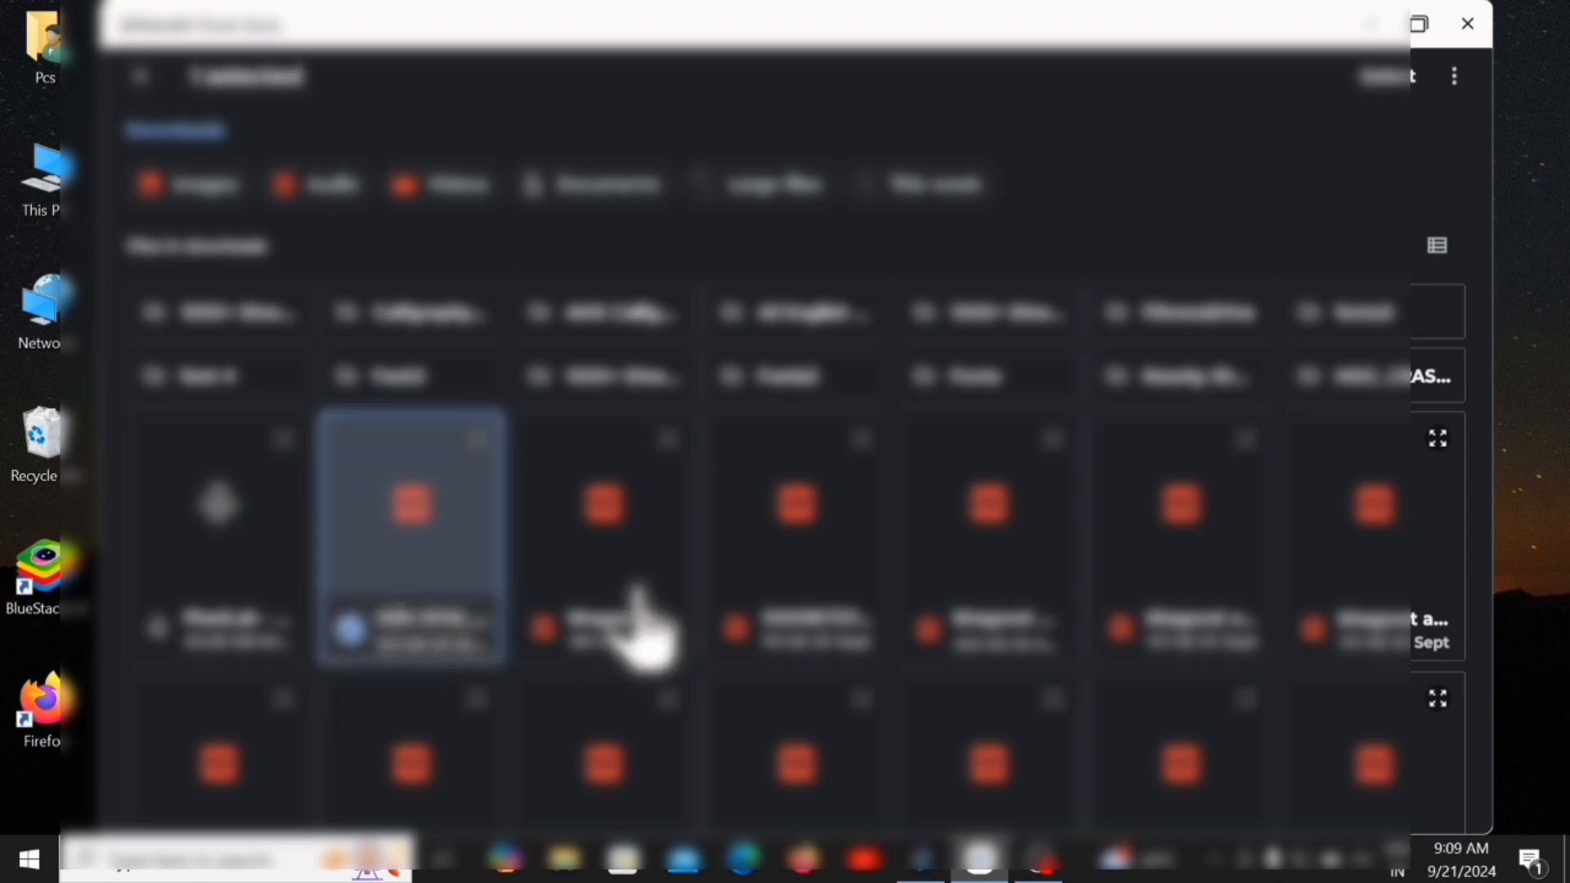
pyautogui.click(1394, 76)
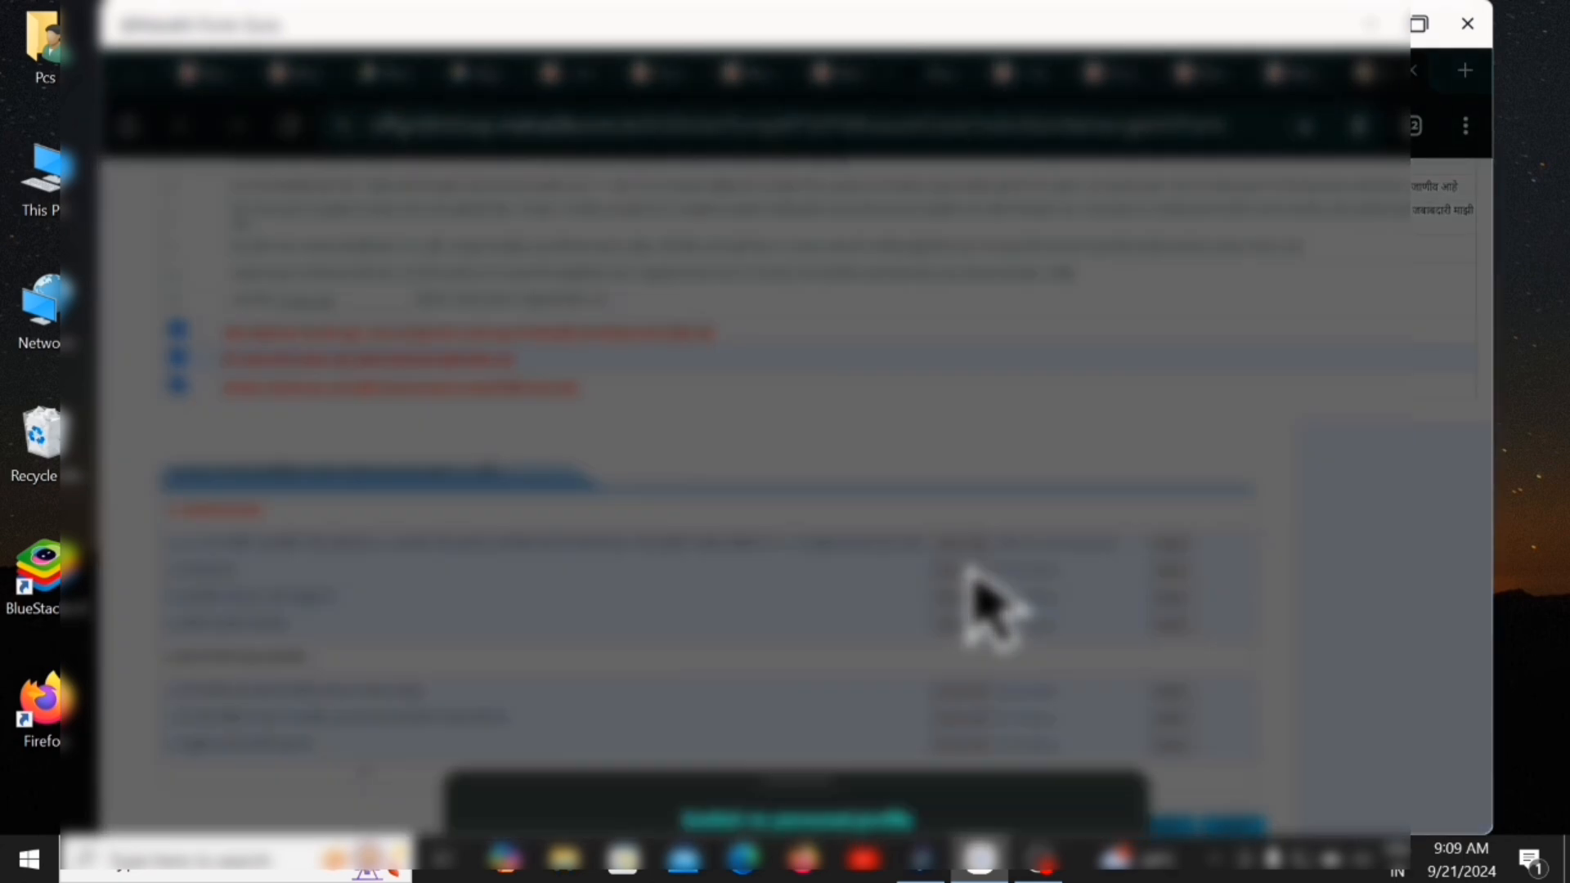
# Attach kaka.pdf from Downloads to the Aadhaar card row.
pyautogui.click(802, 740)
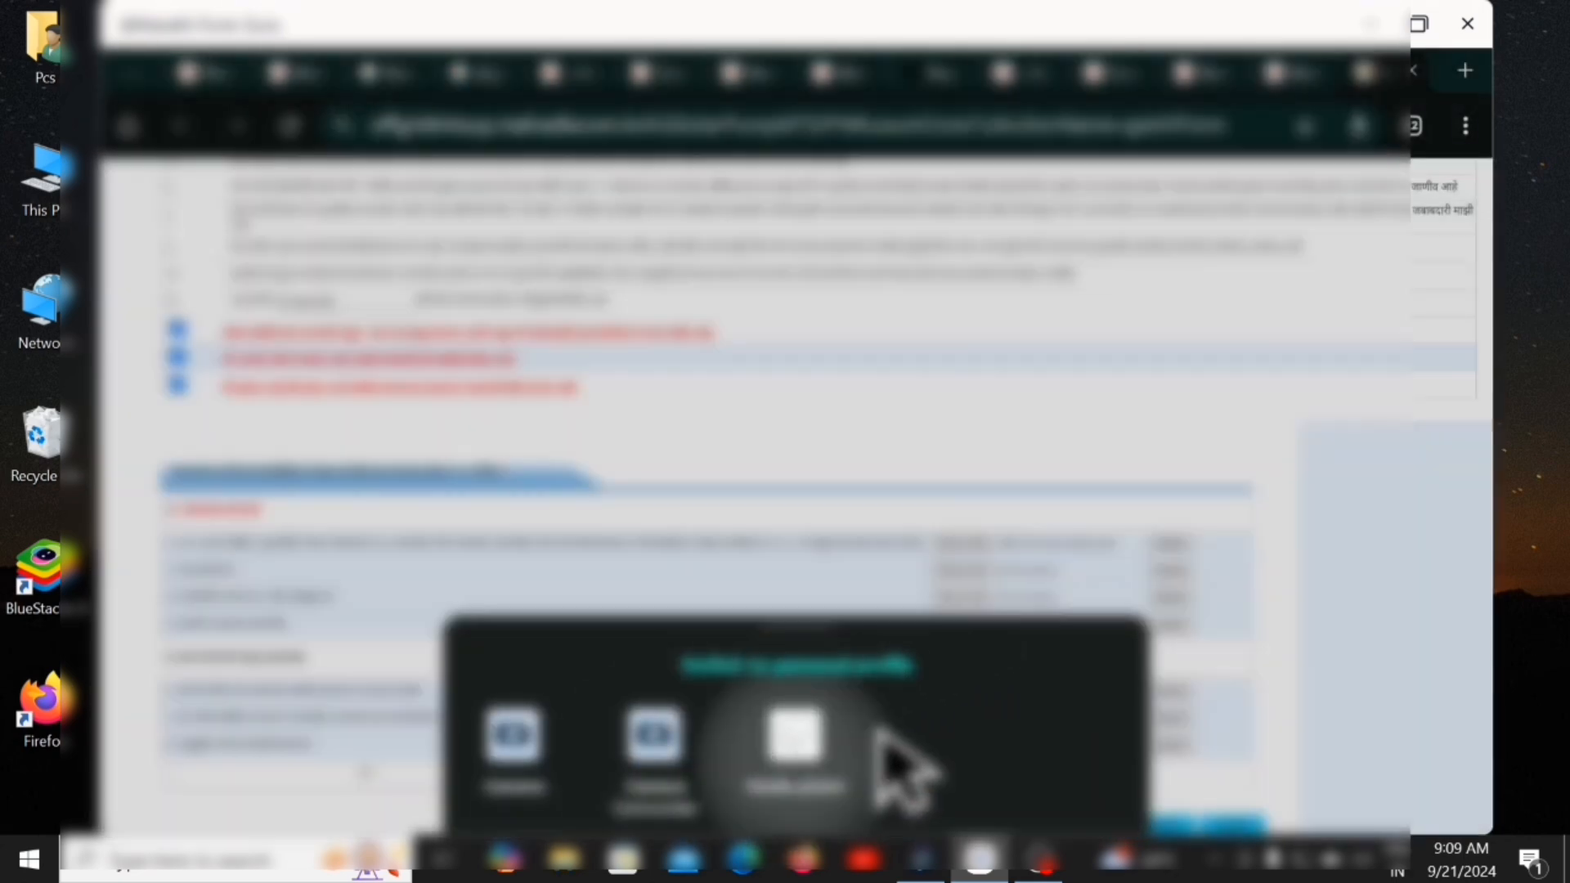
pyautogui.scroll(-3, 932, 658)
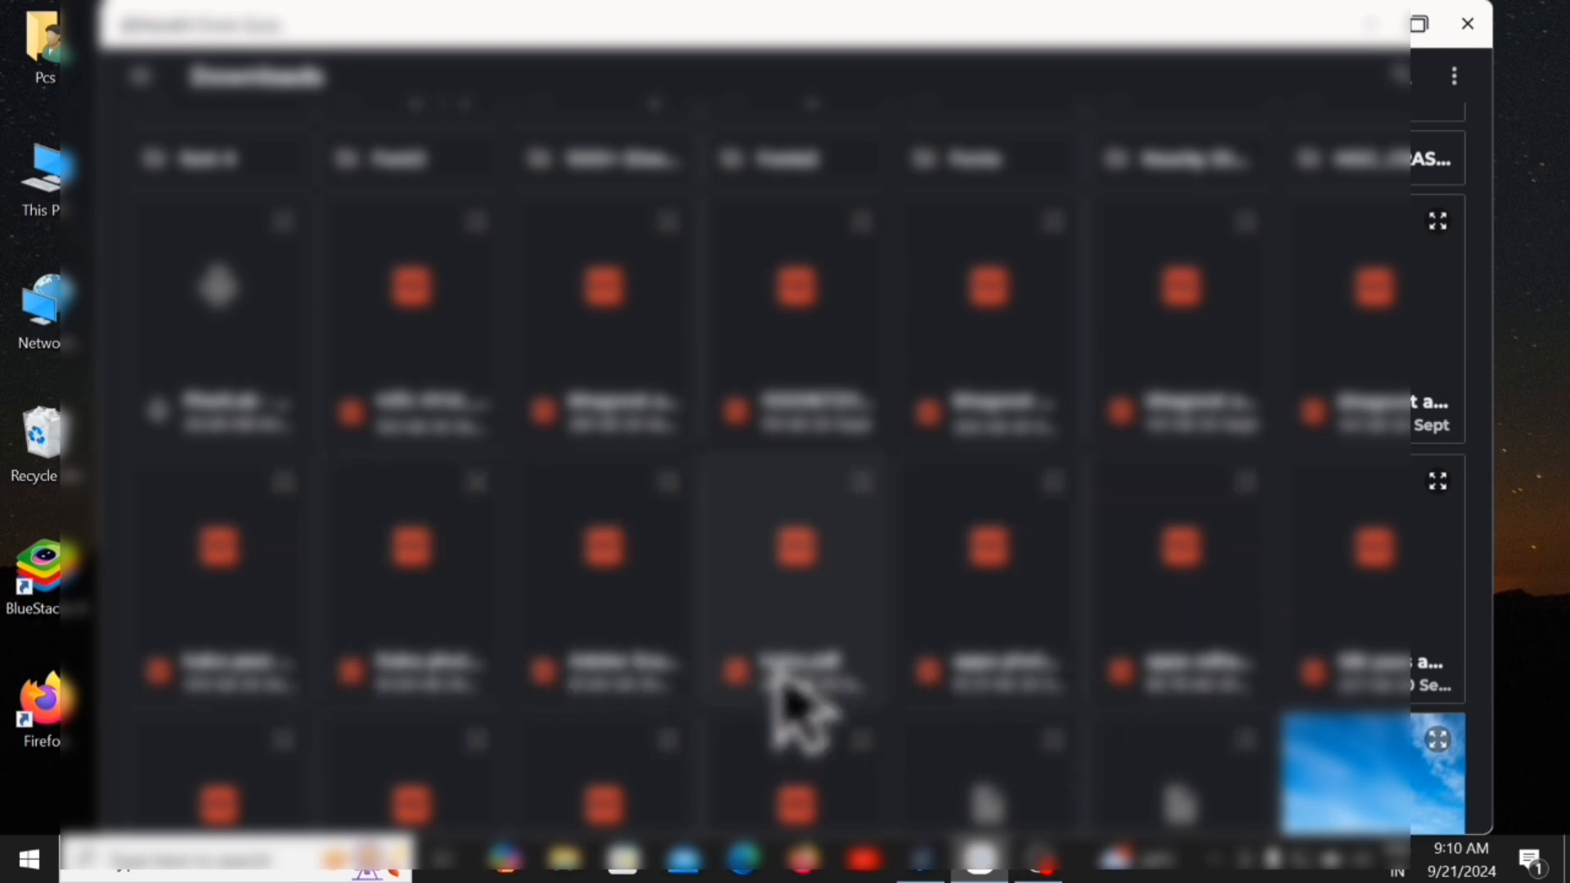
pyautogui.scroll(-3, 785, 703)
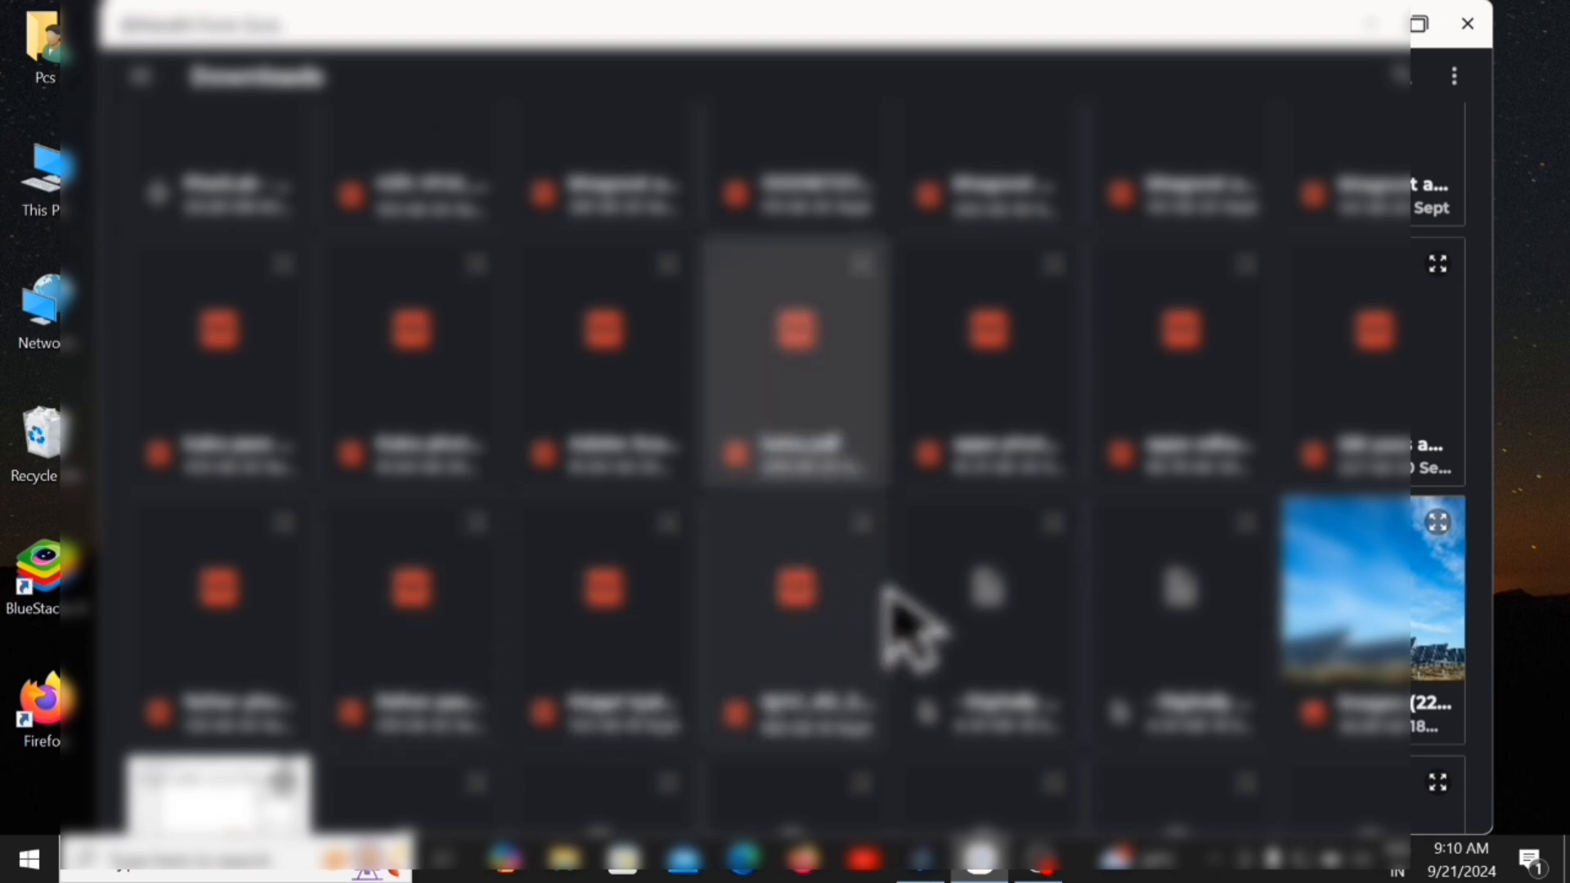
pyautogui.click(731, 466)
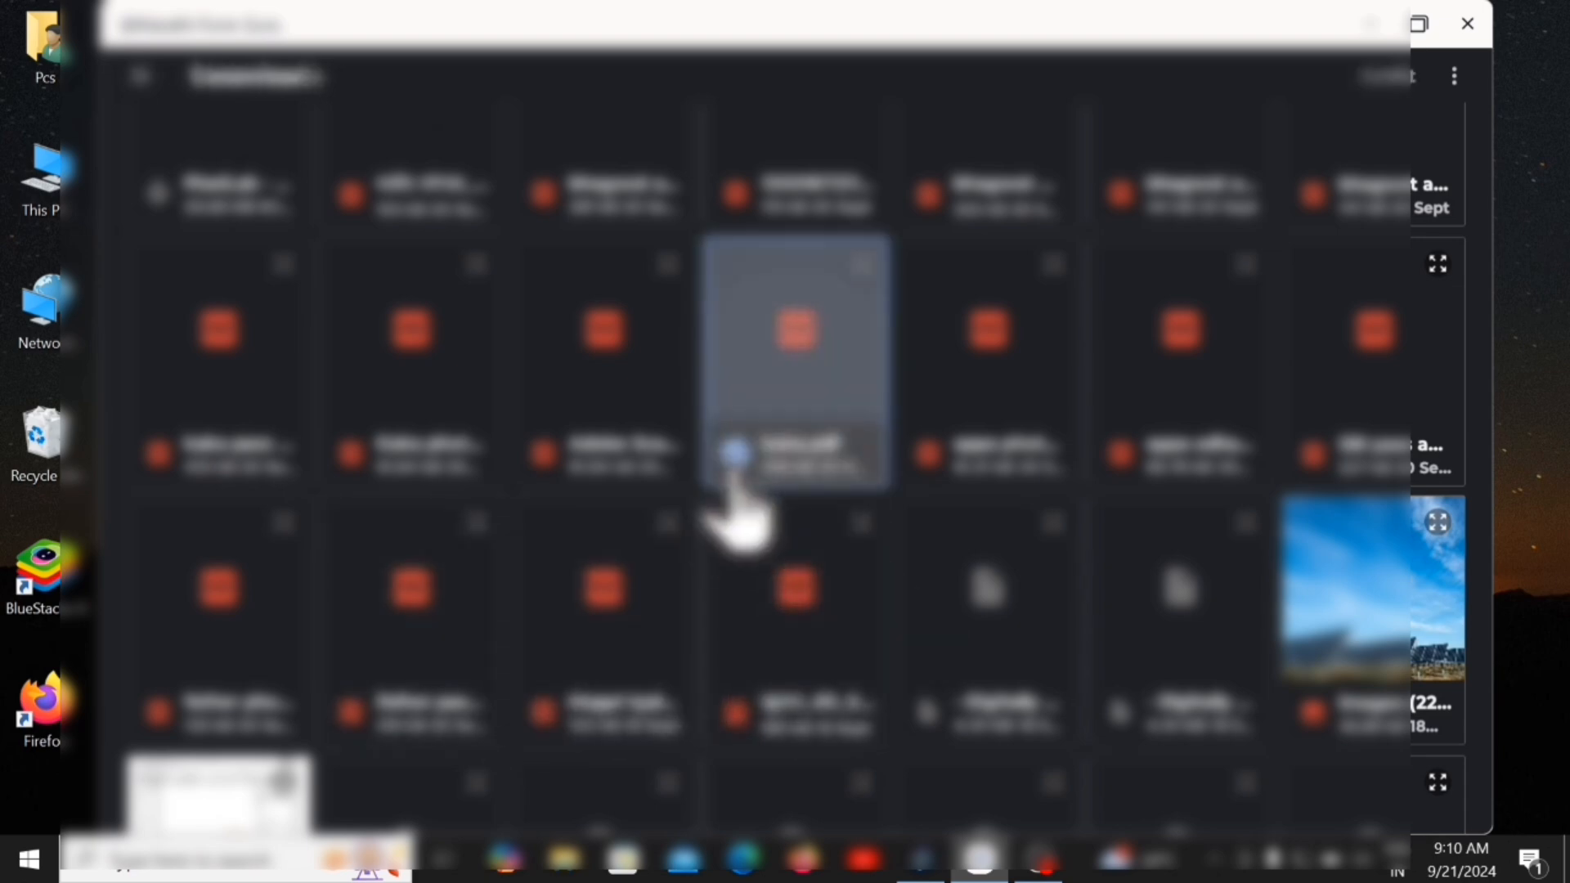
pyautogui.click(1379, 79)
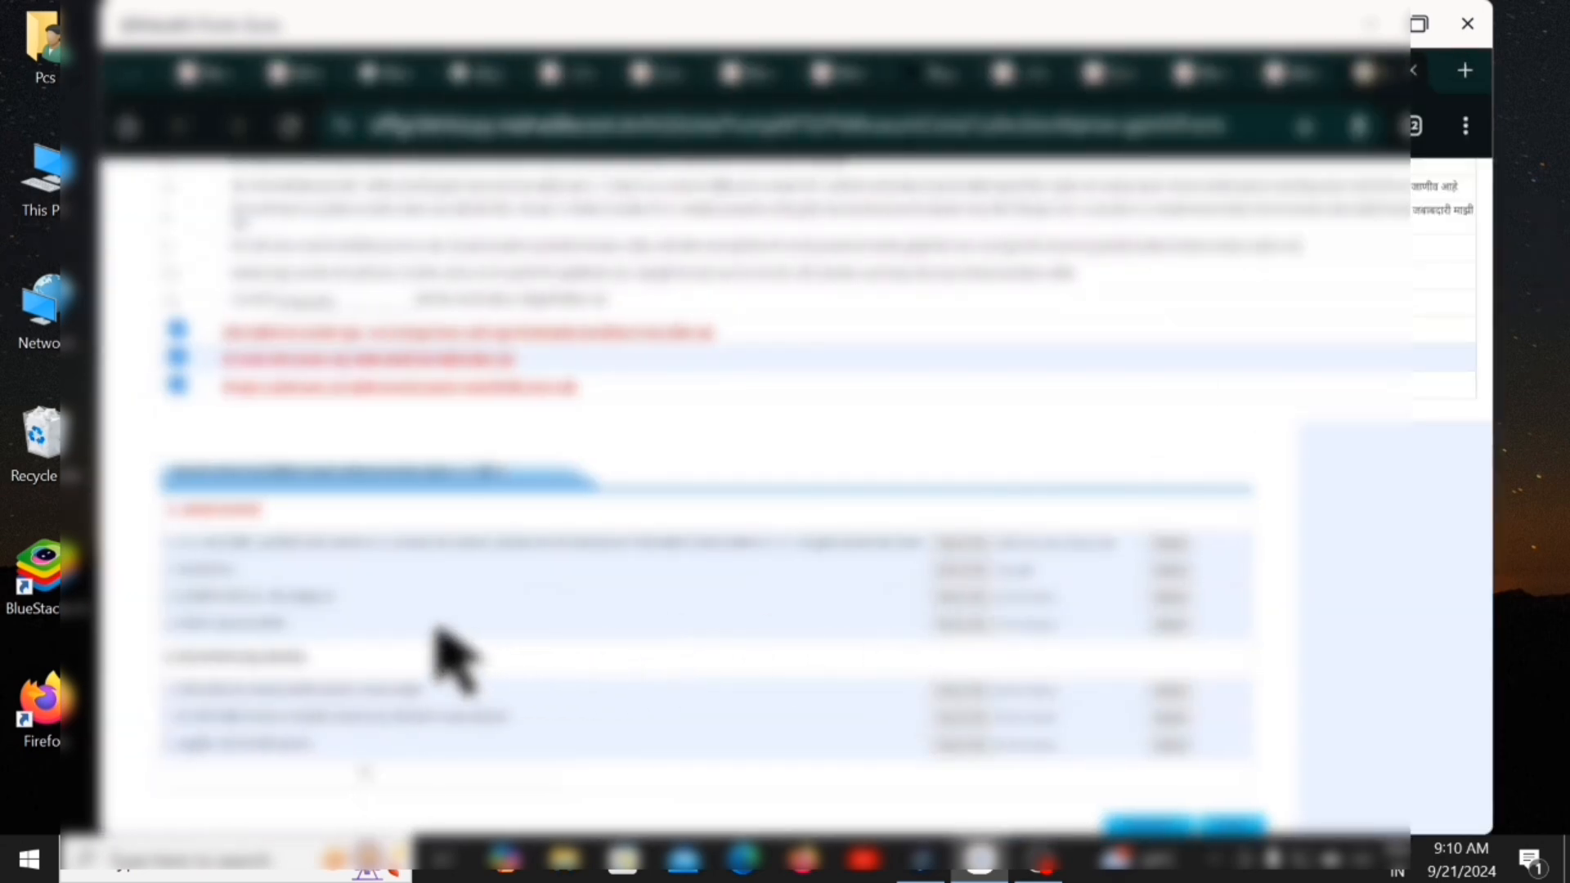
# Attach a downloaded file to the cancelled cheque/bank passbook copy row.
pyautogui.click(962, 599)
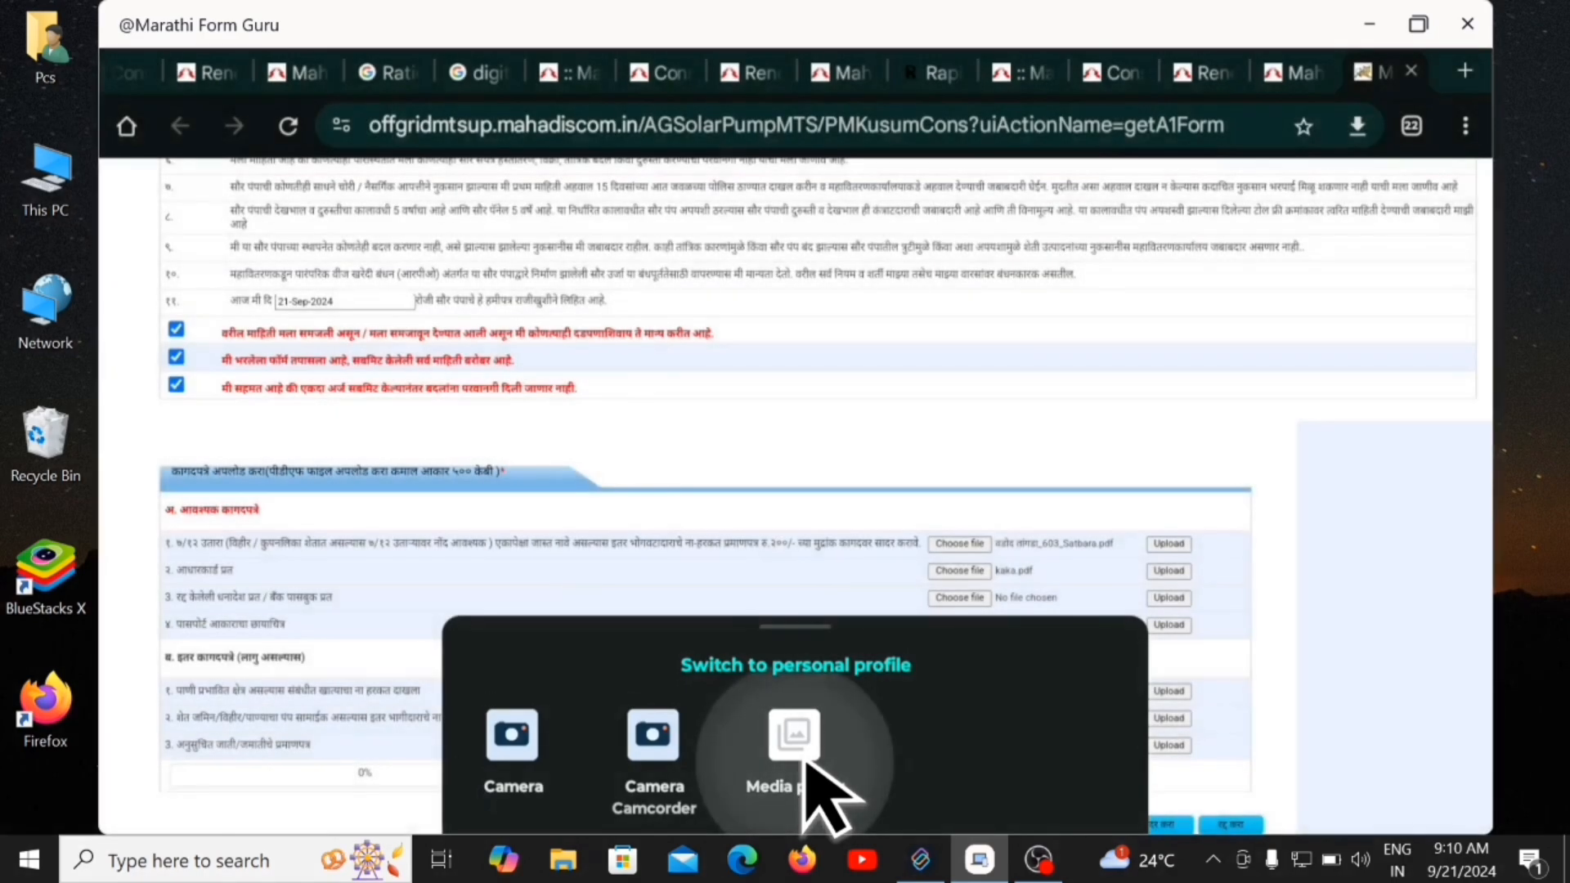
pyautogui.click(801, 757)
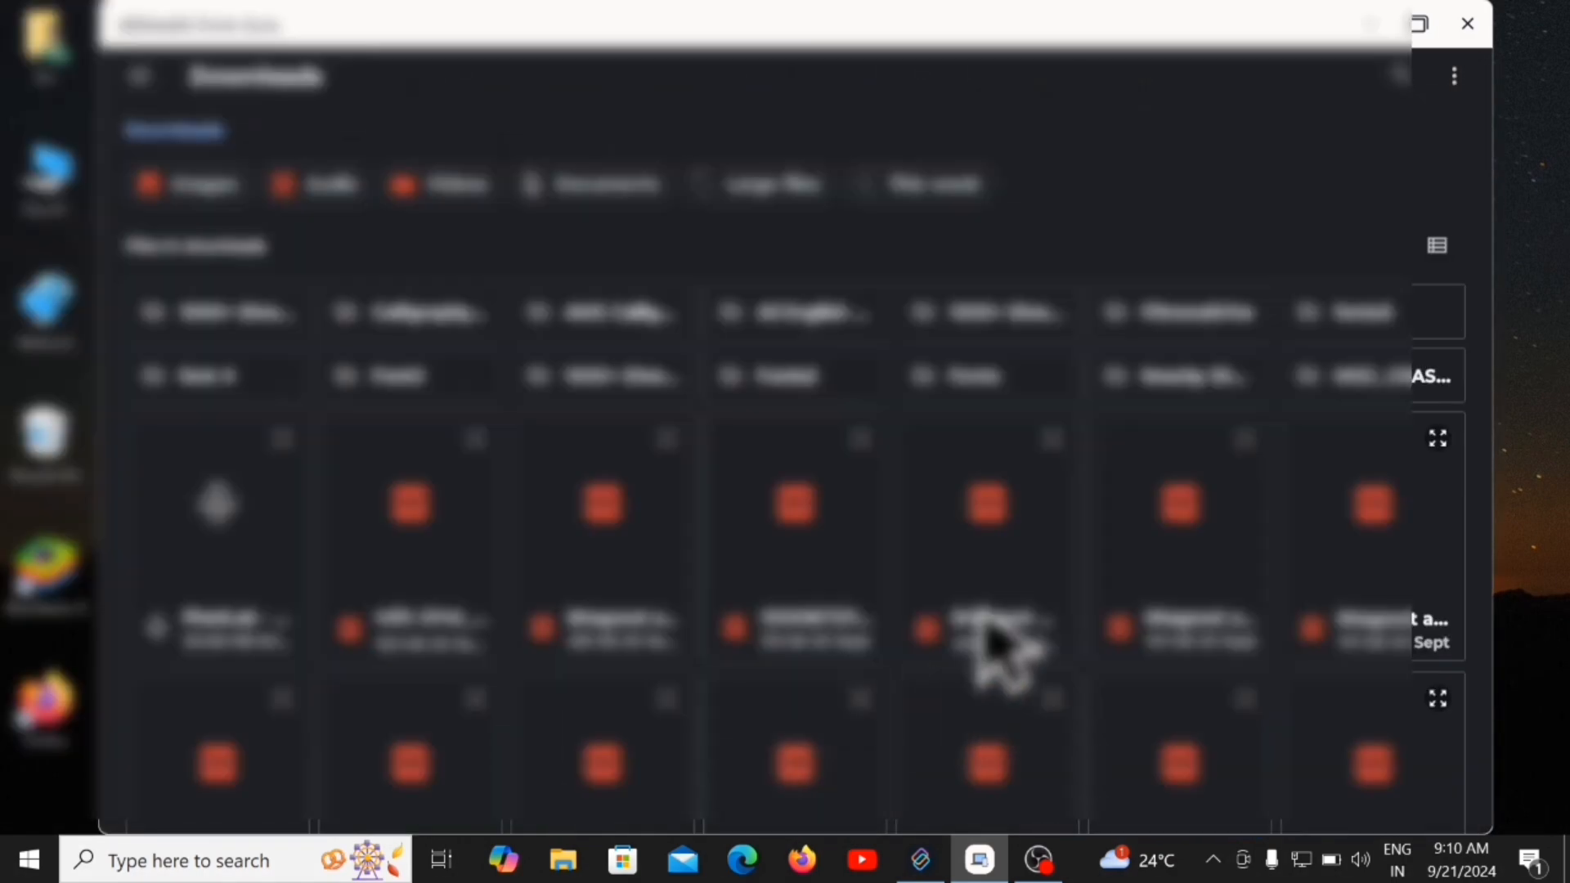
pyautogui.scroll(-8, 973, 637)
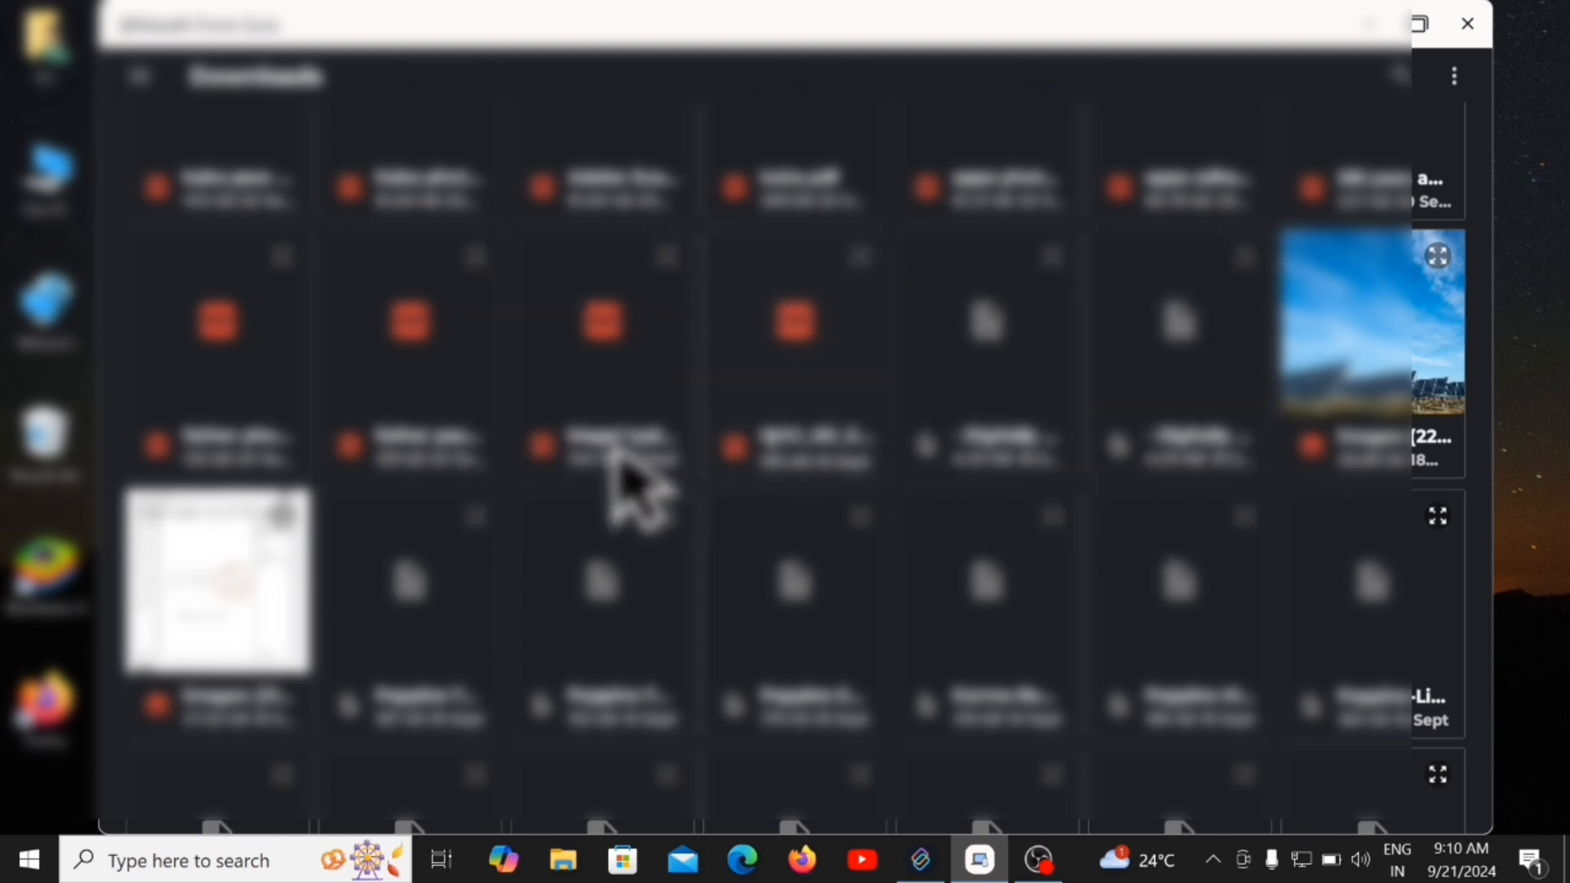
pyautogui.click(422, 463)
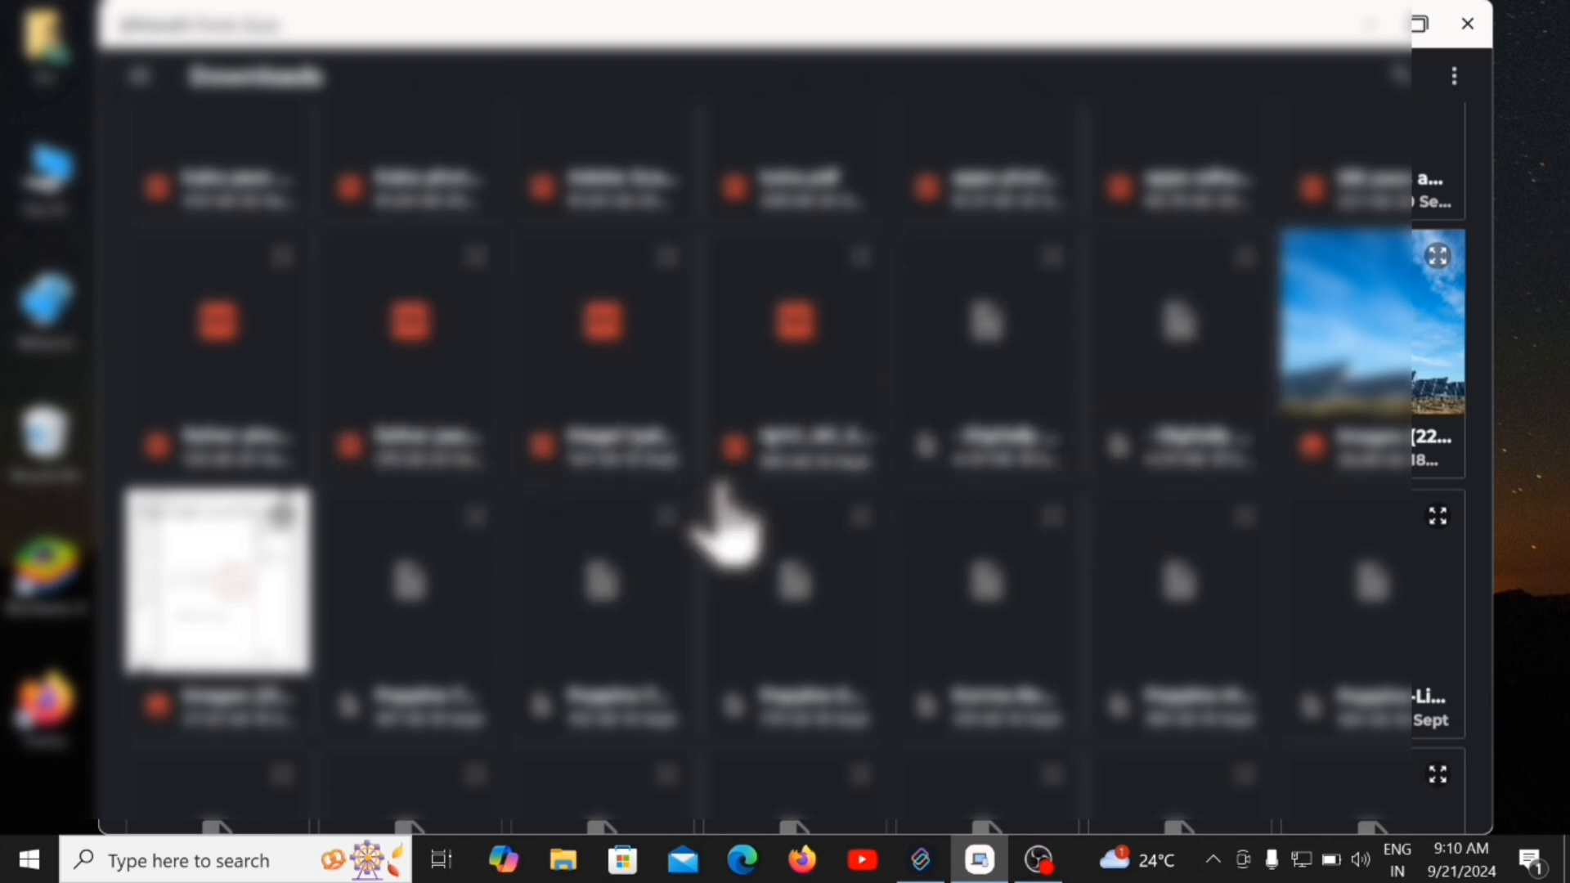
pyautogui.click(350, 446)
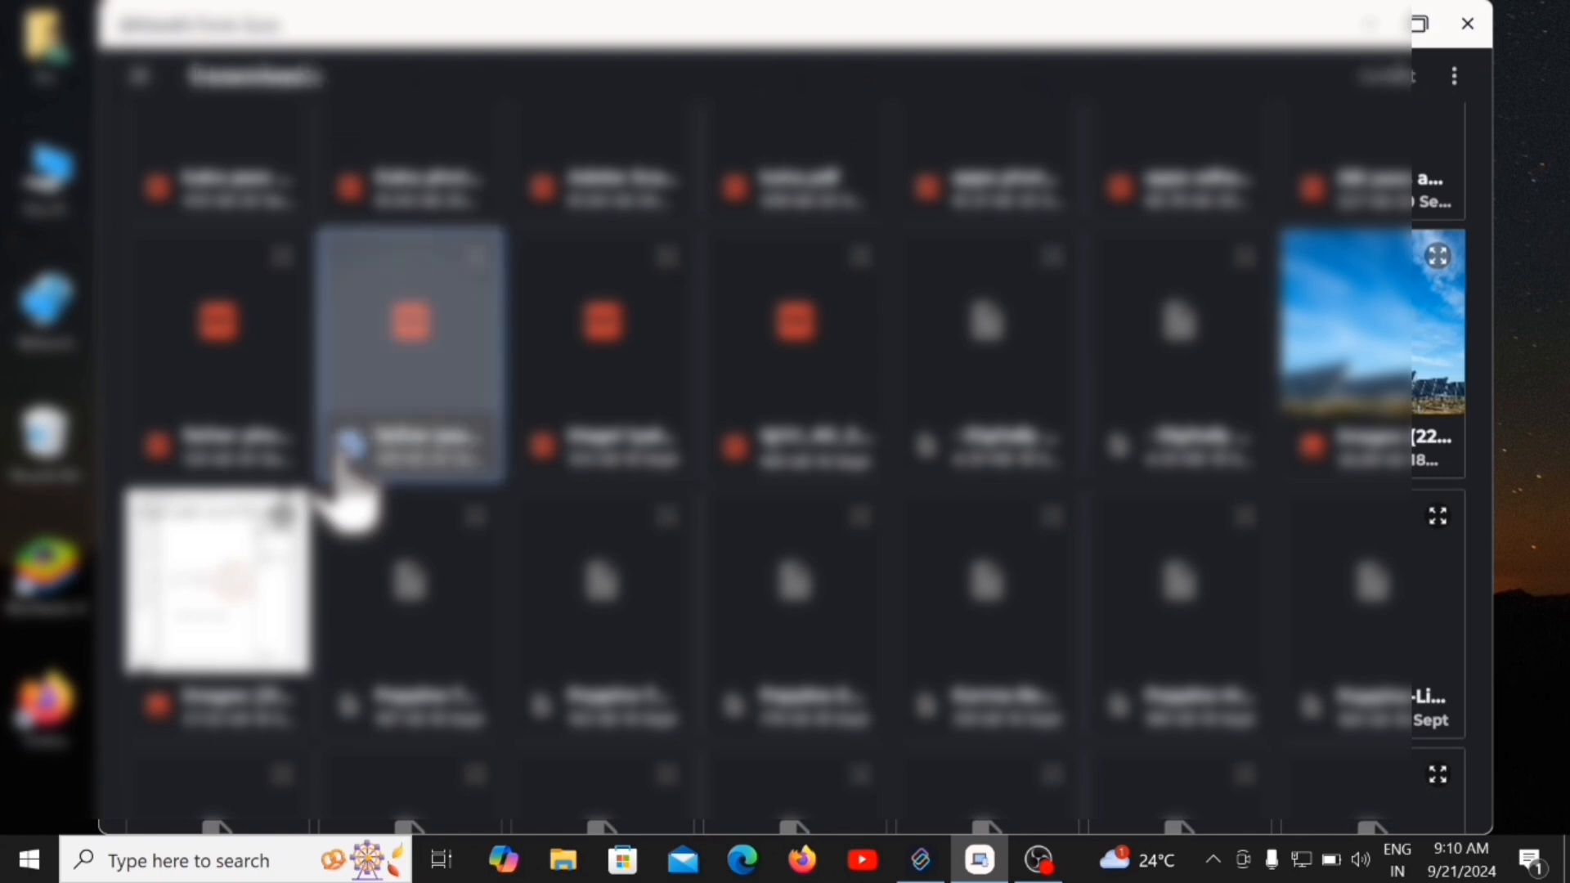
pyautogui.click(1411, 76)
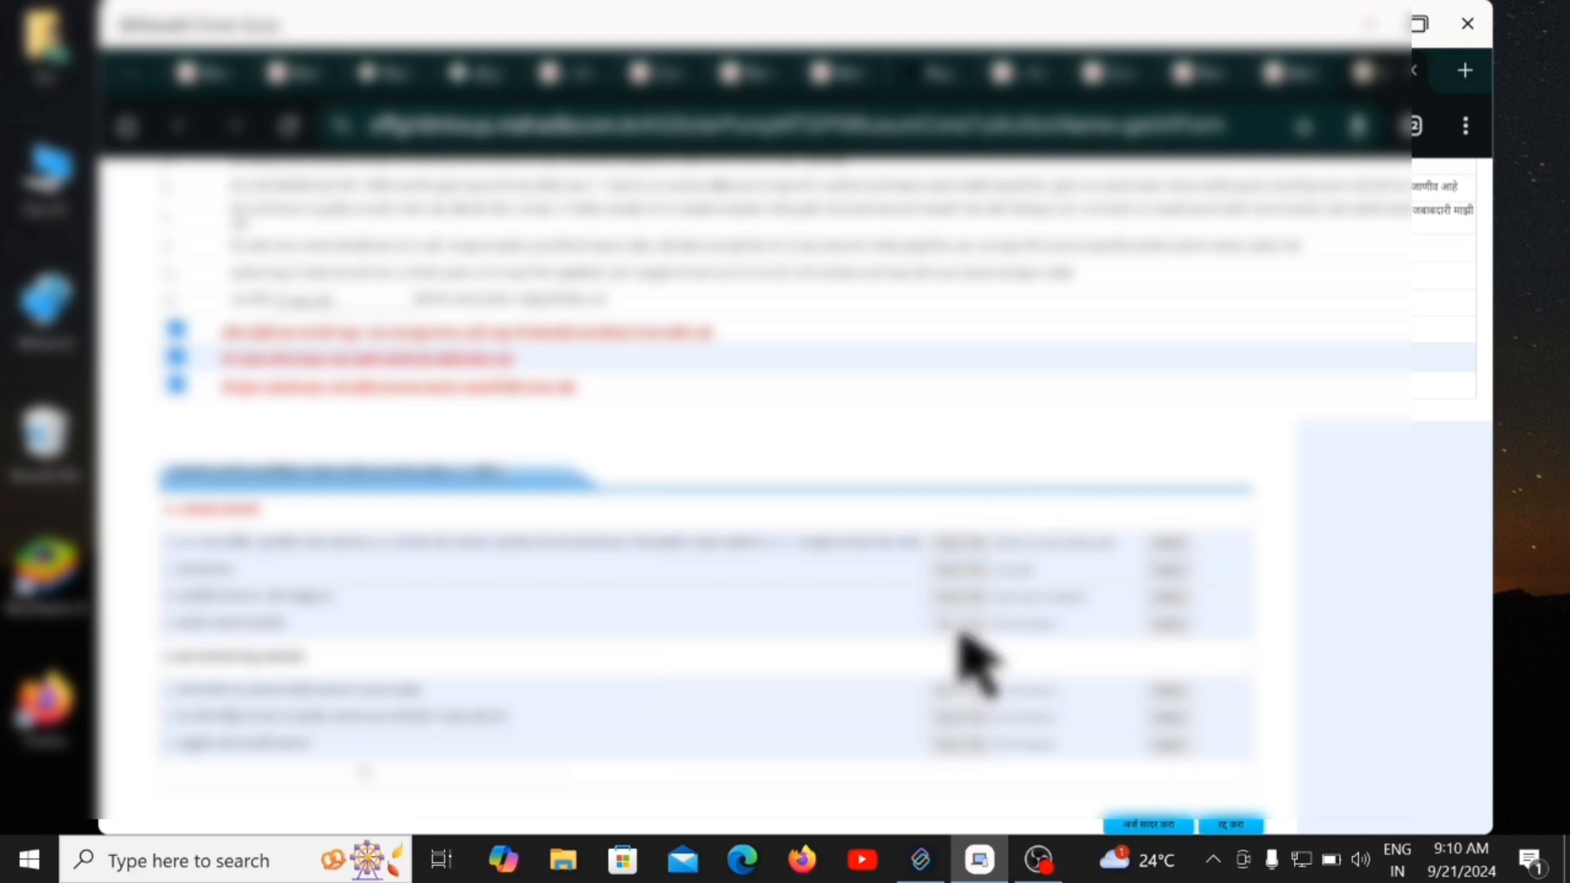
# Attach a downloaded file to the passport-size photo row.
pyautogui.click(959, 630)
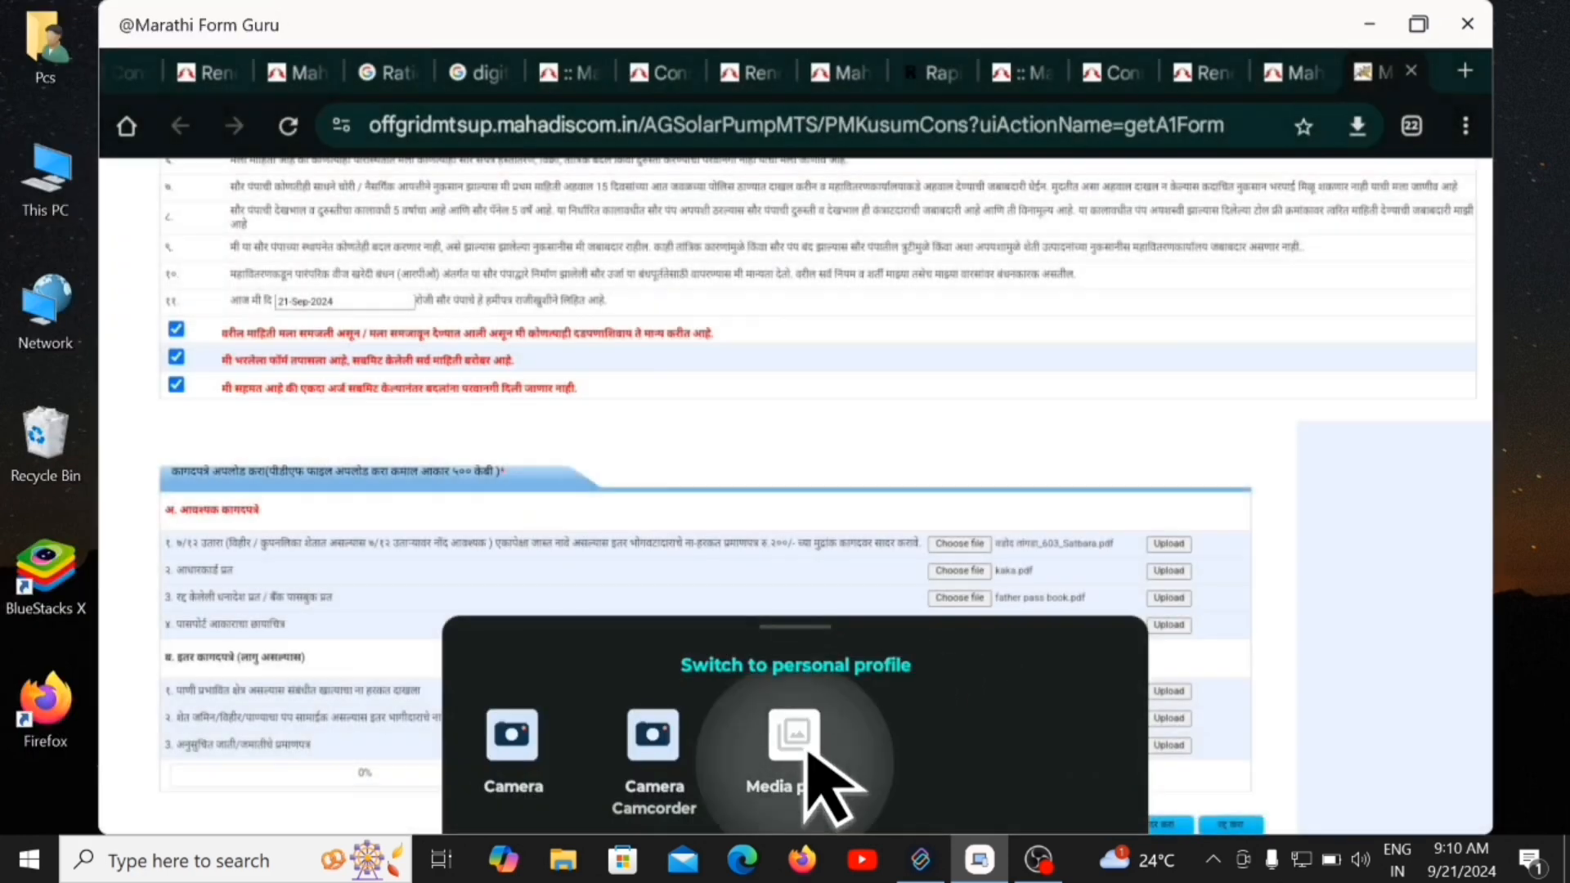
pyautogui.click(808, 754)
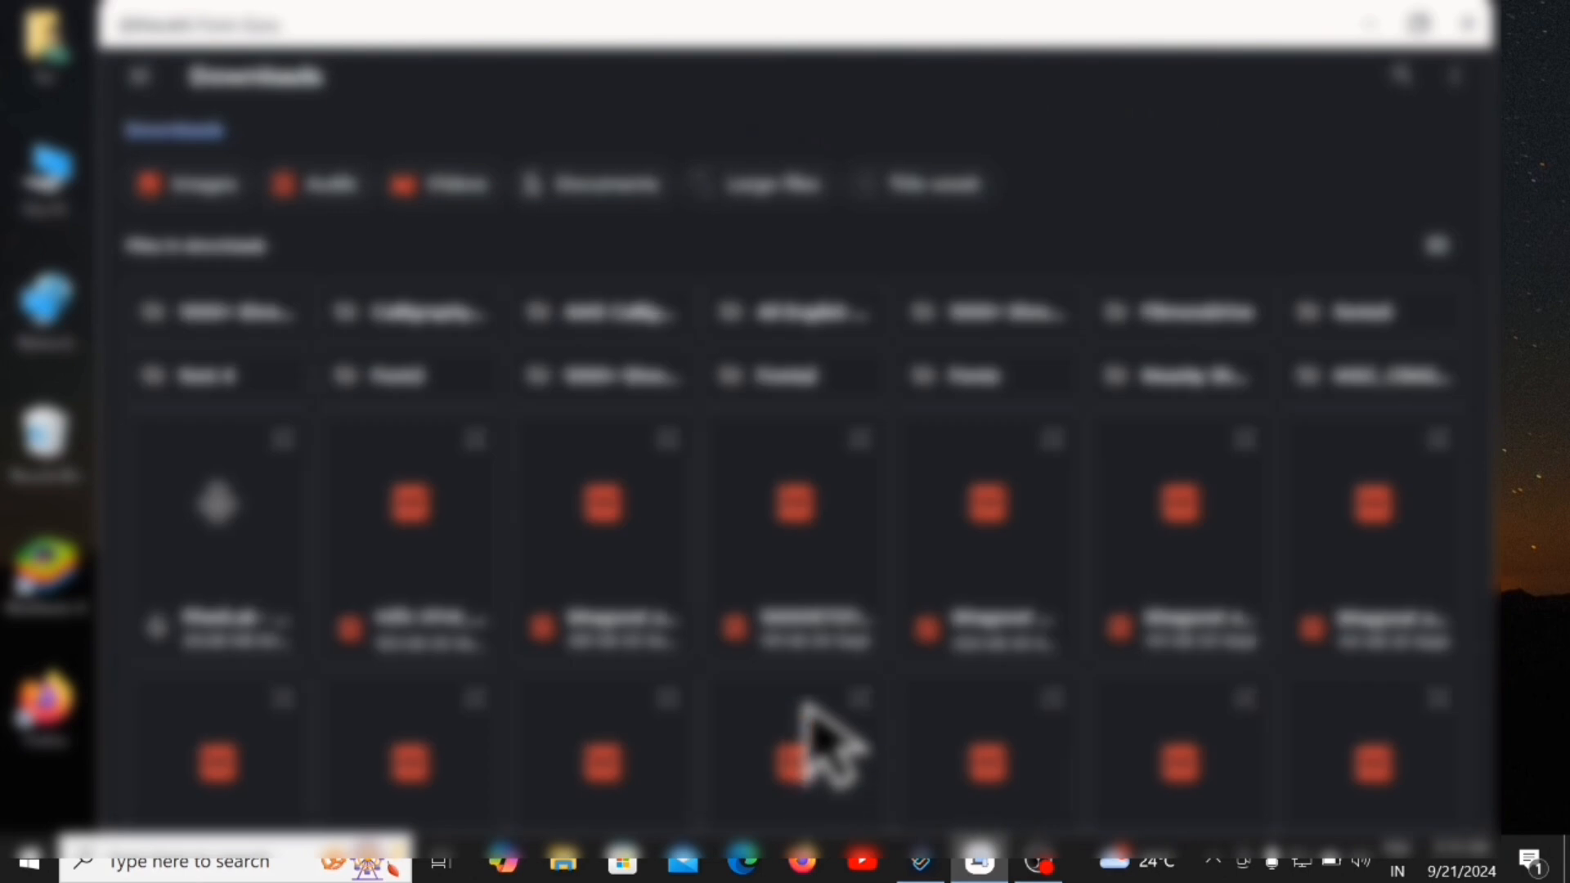
pyautogui.scroll(-5, 785, 523)
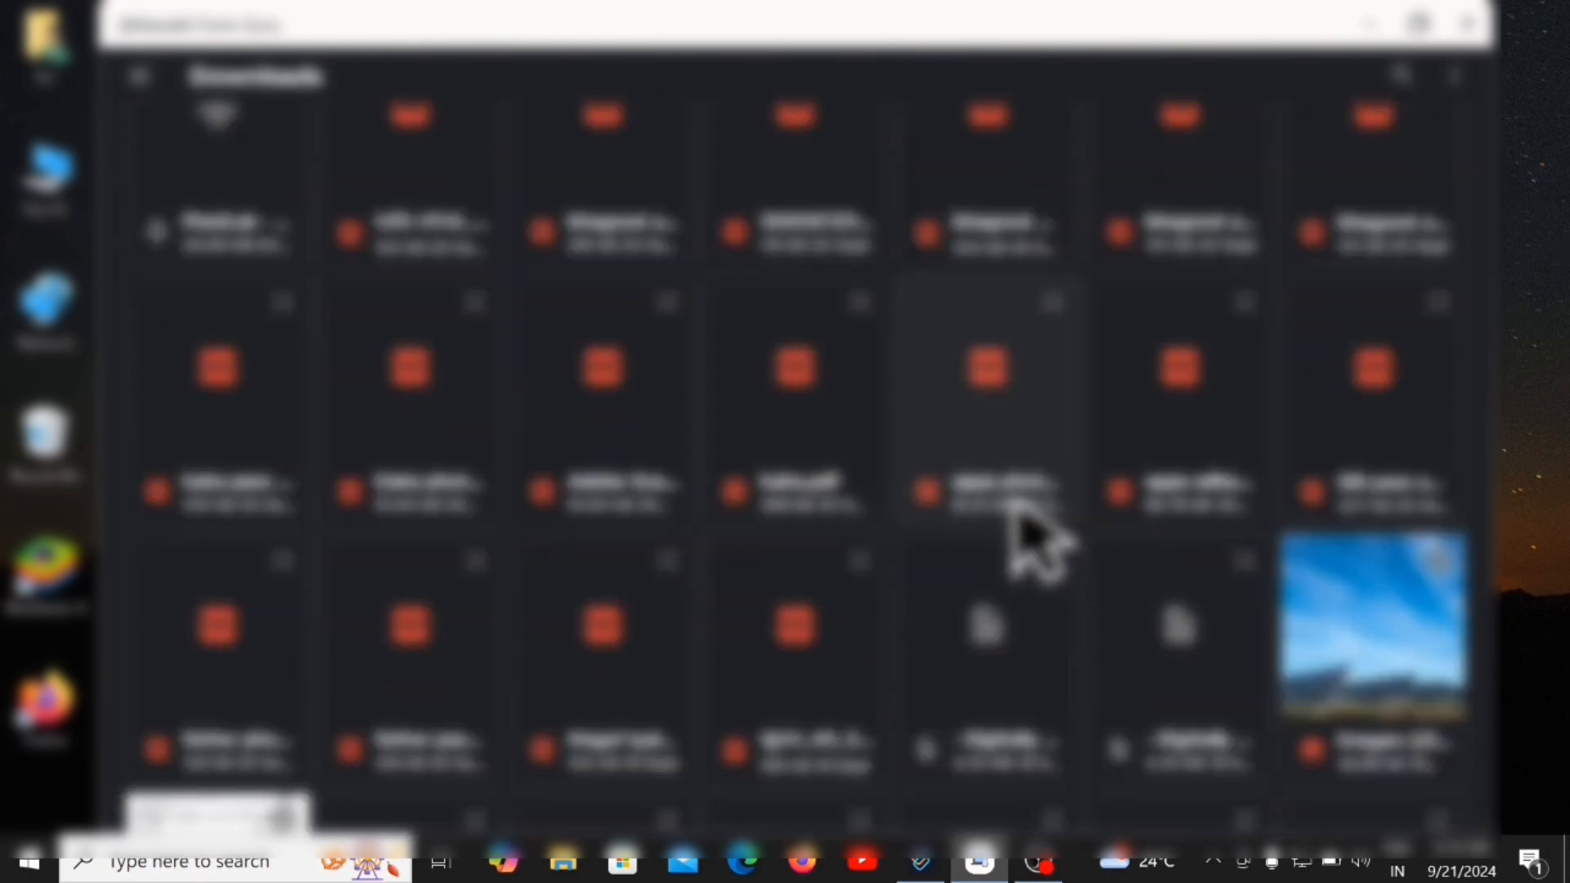
pyautogui.click(988, 511)
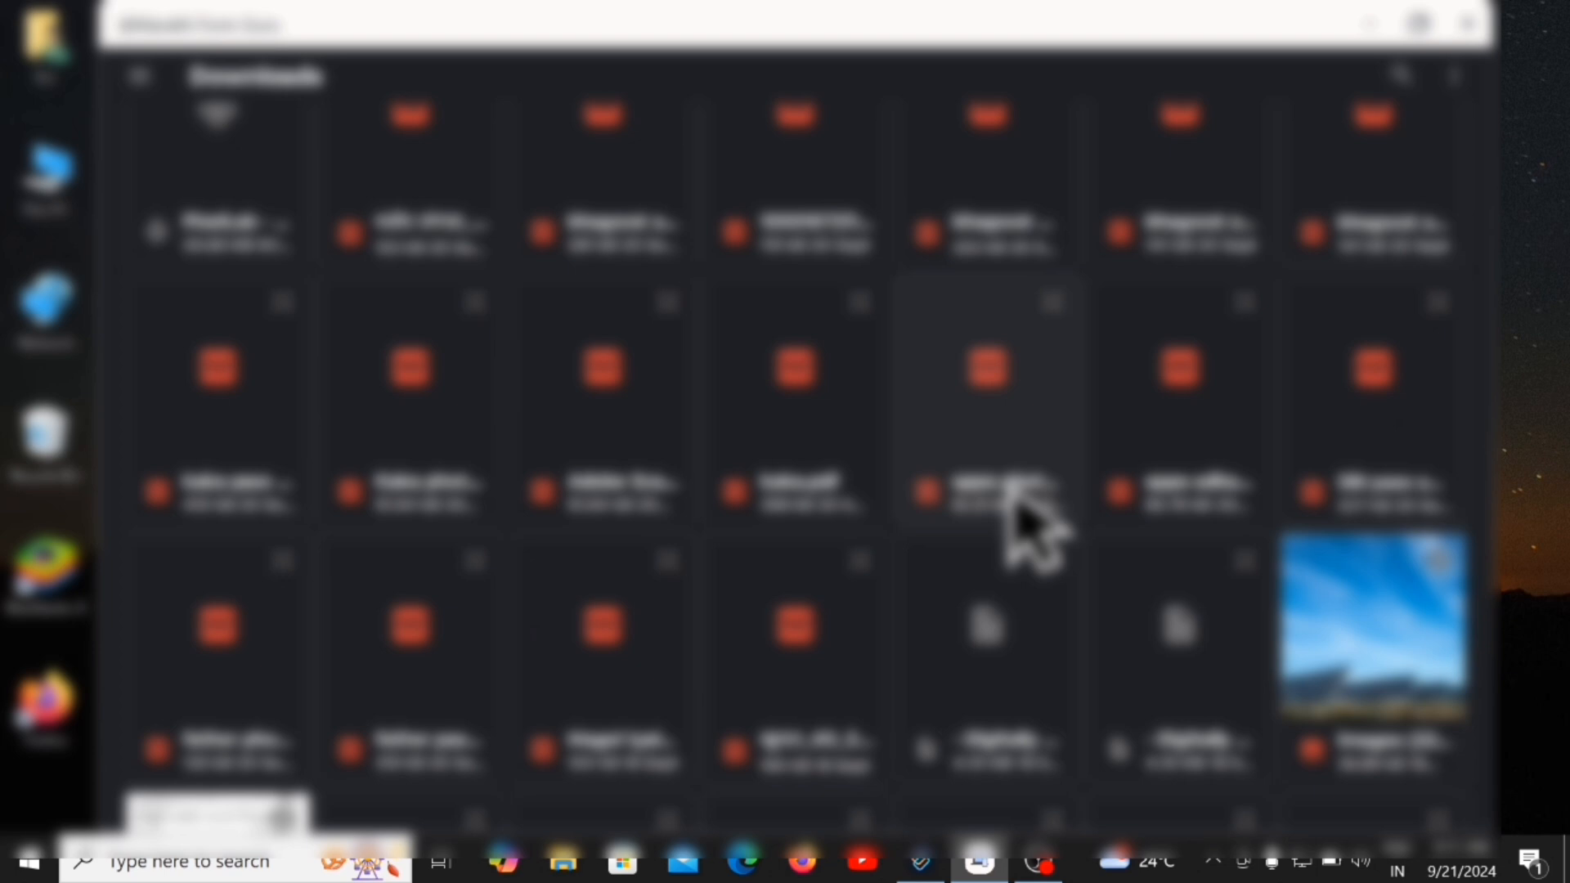
pyautogui.click(940, 520)
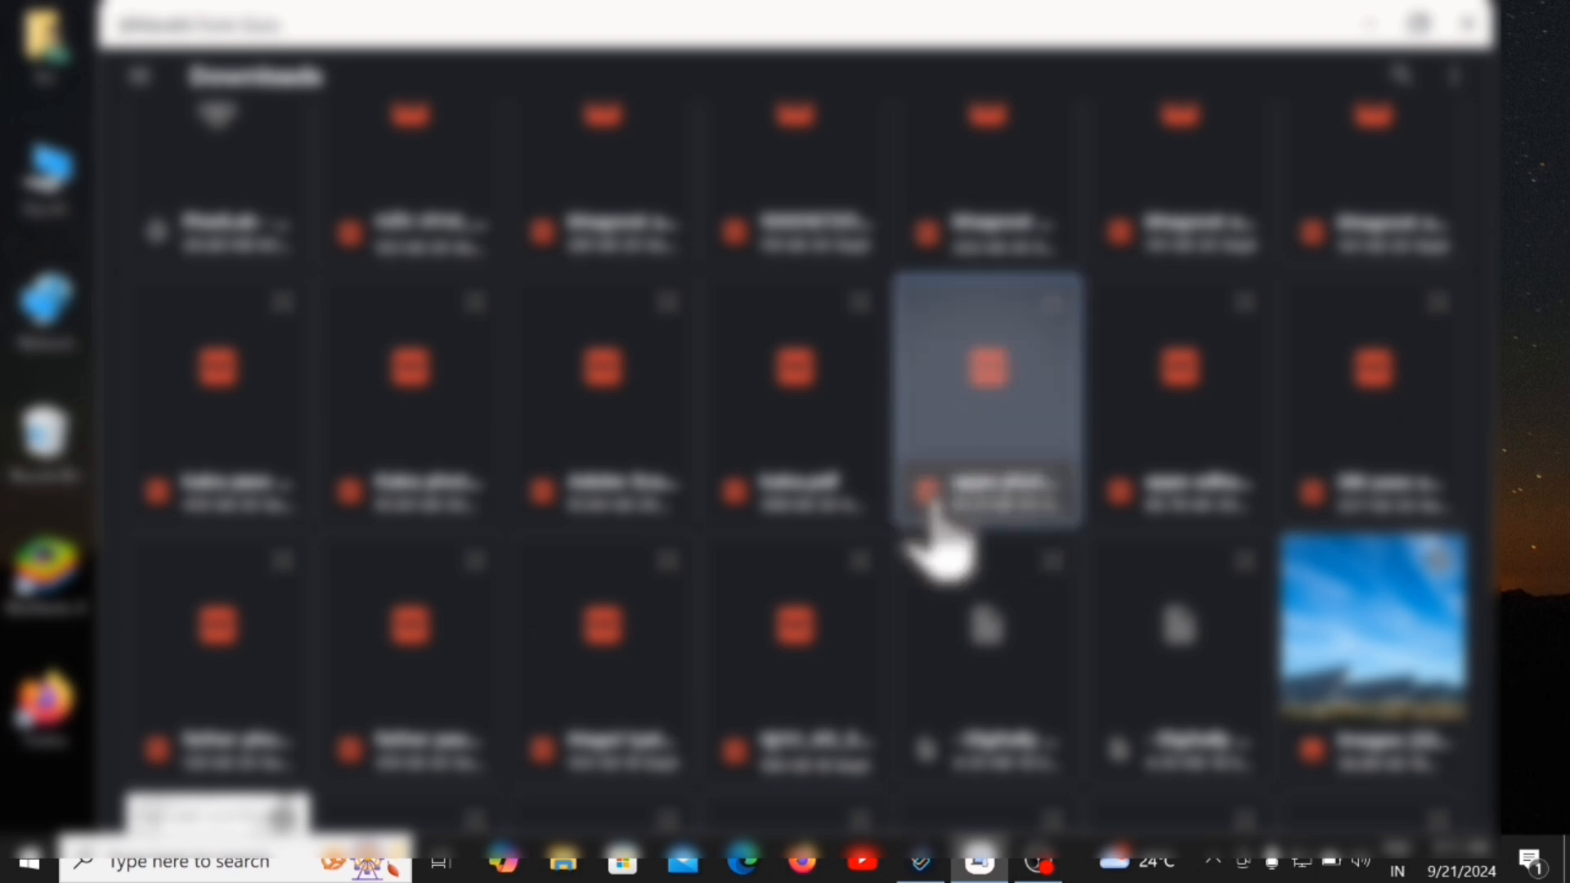
pyautogui.click(1390, 78)
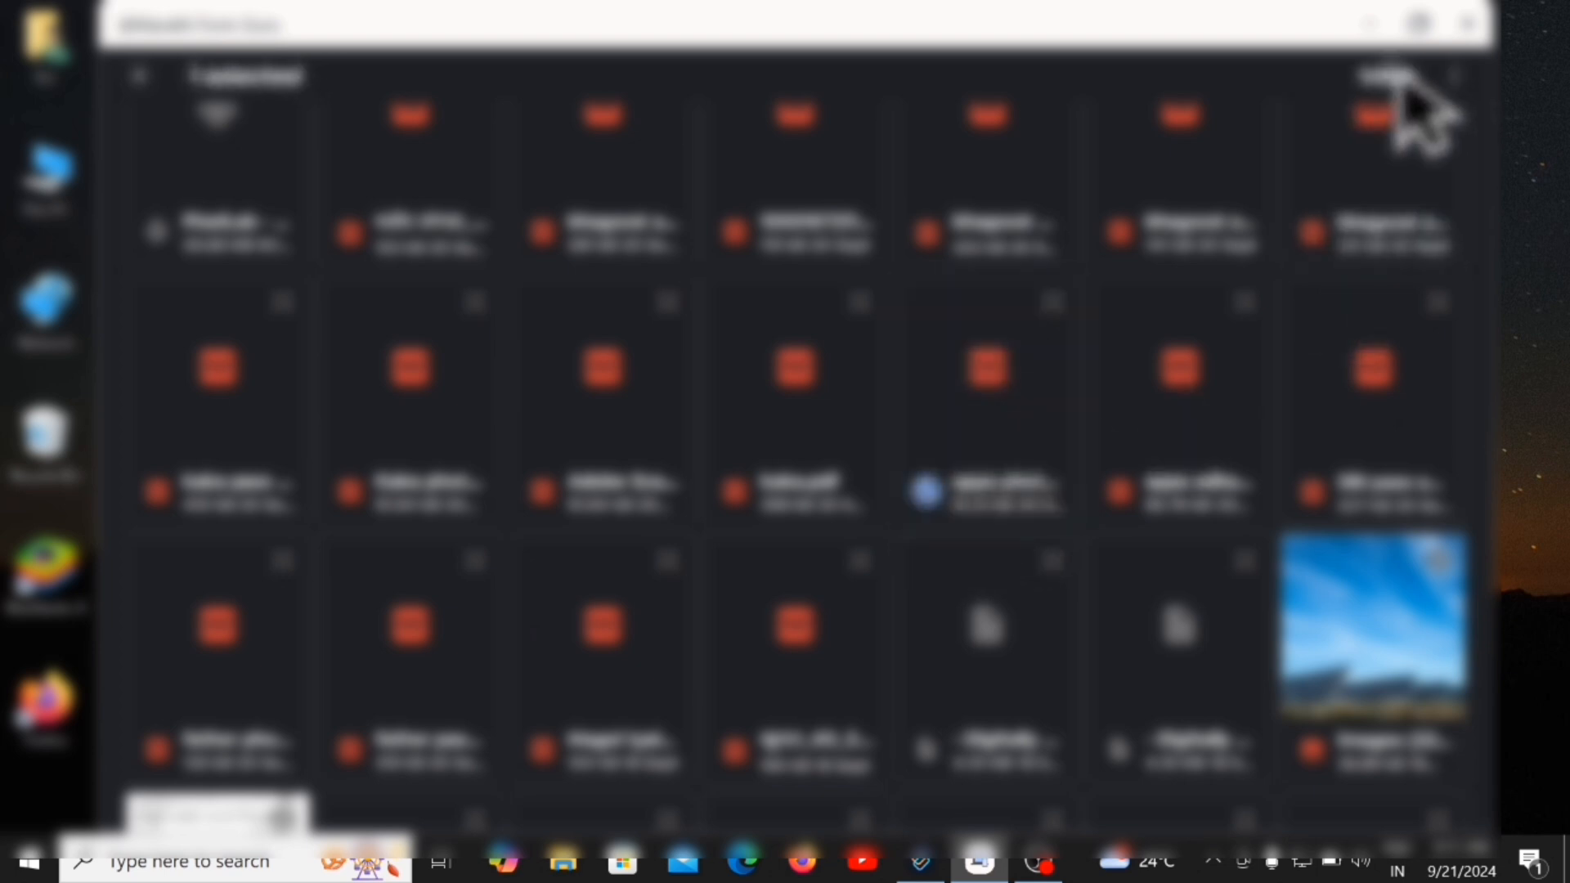